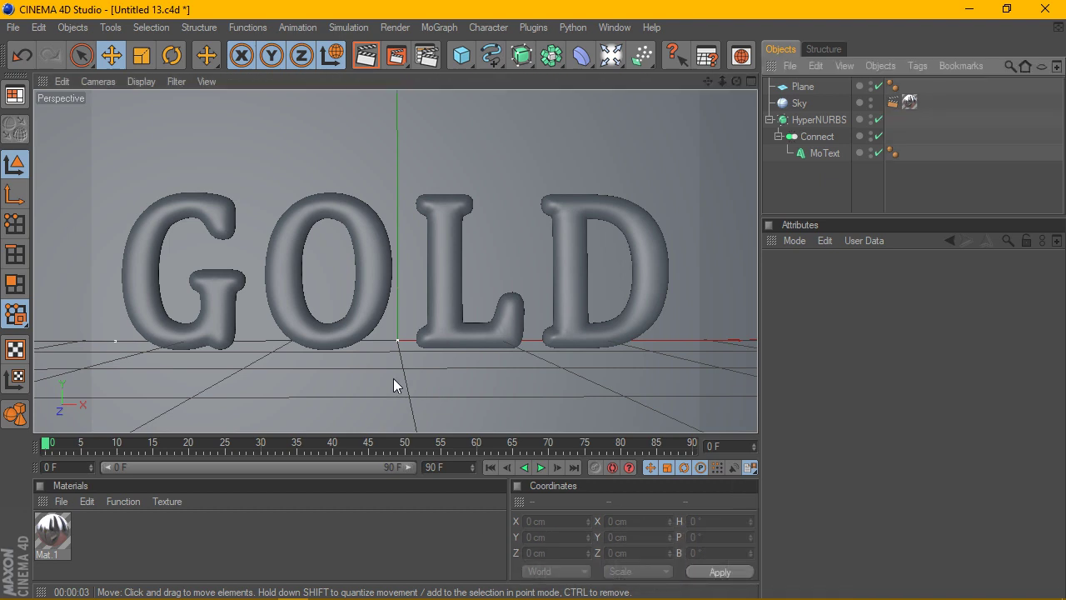
# - Select the GOLD MoText and review its Object and Caps settings (1-step, 8 cm fillet caps)
pyautogui.click(825, 152)
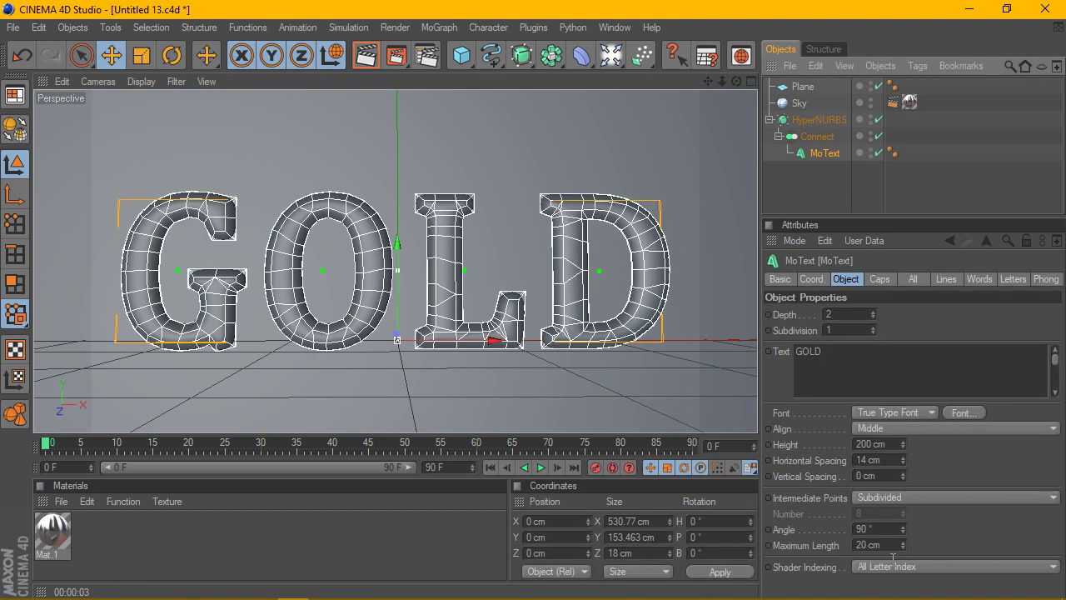
pyautogui.click(856, 546)
pyautogui.click(883, 279)
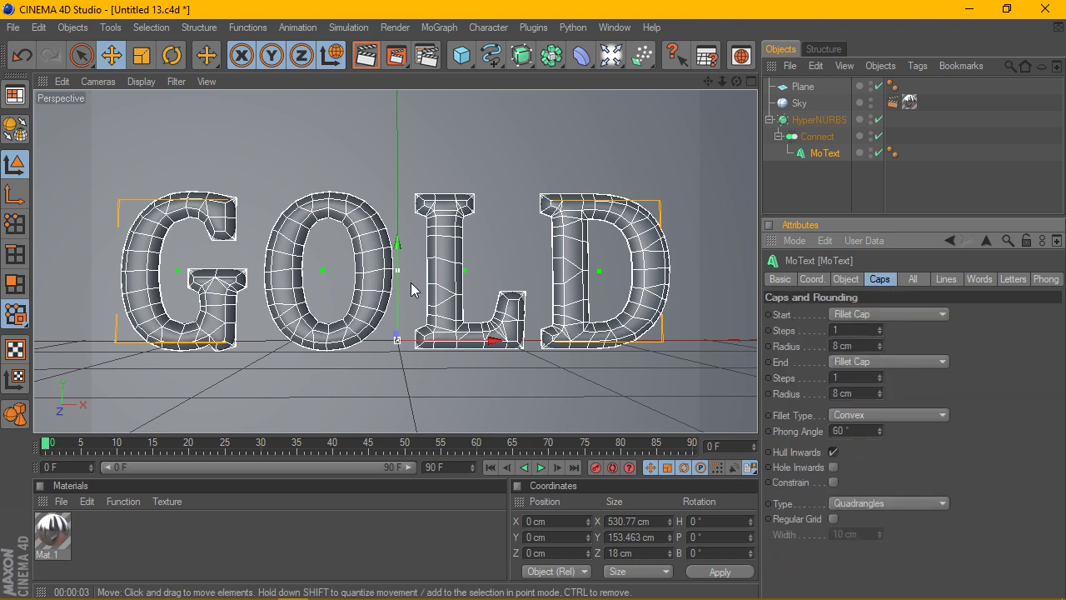
# - Create a new material Mat and open it with a Sphere preview
pyautogui.click(70, 501)
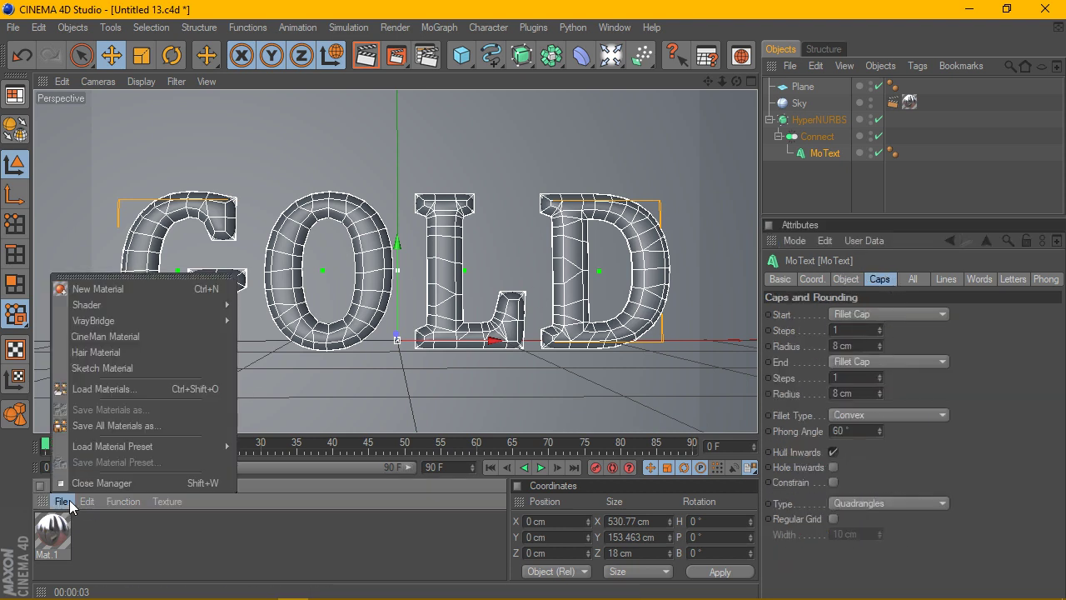
pyautogui.click(164, 289)
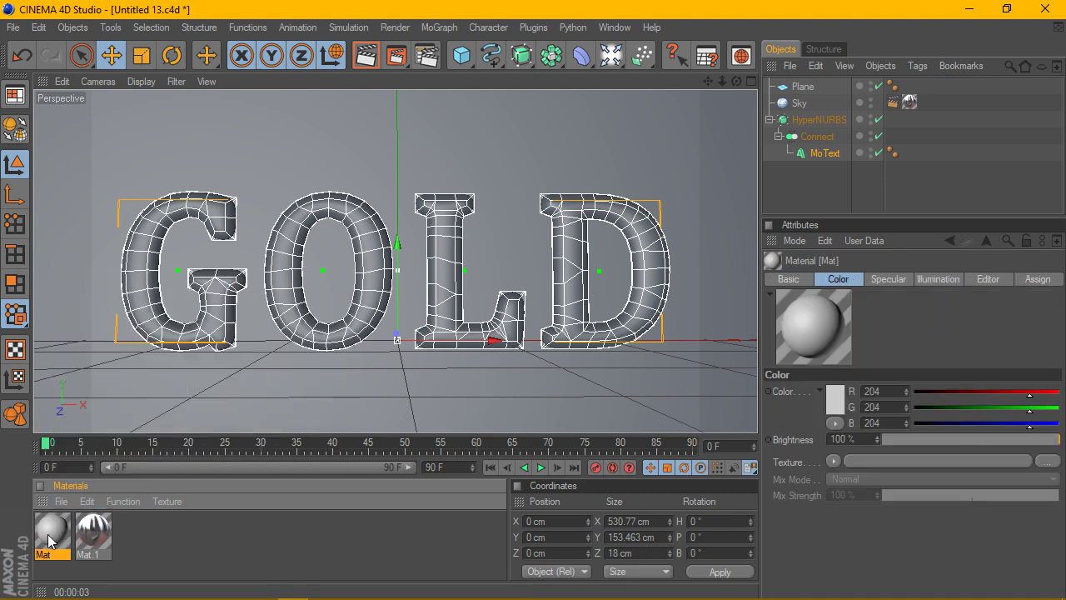
pyautogui.doubleClick(52, 533)
pyautogui.rightClick(294, 184)
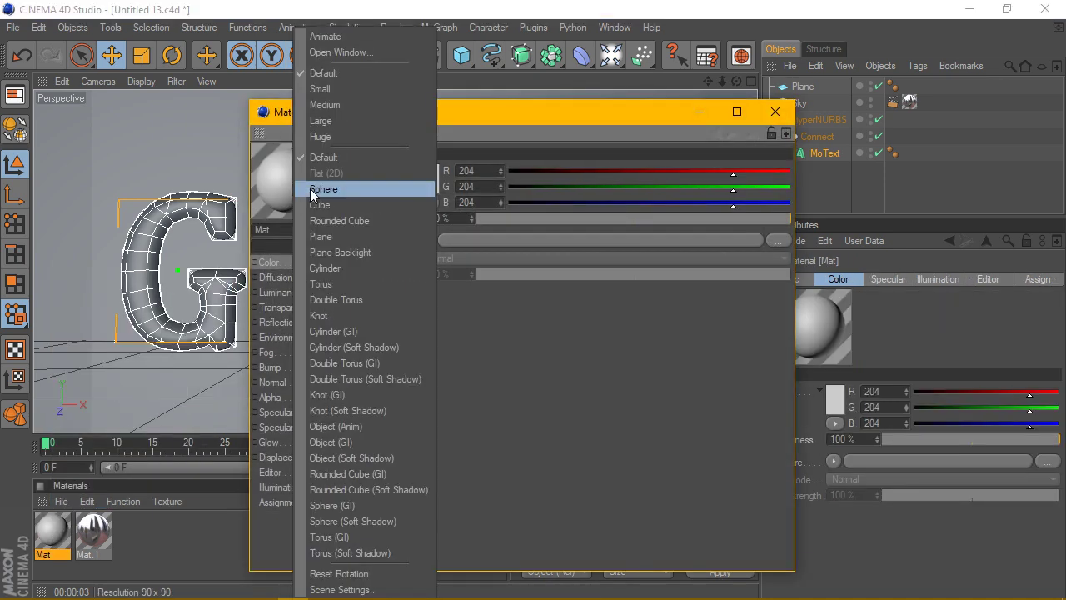
pyautogui.click(358, 156)
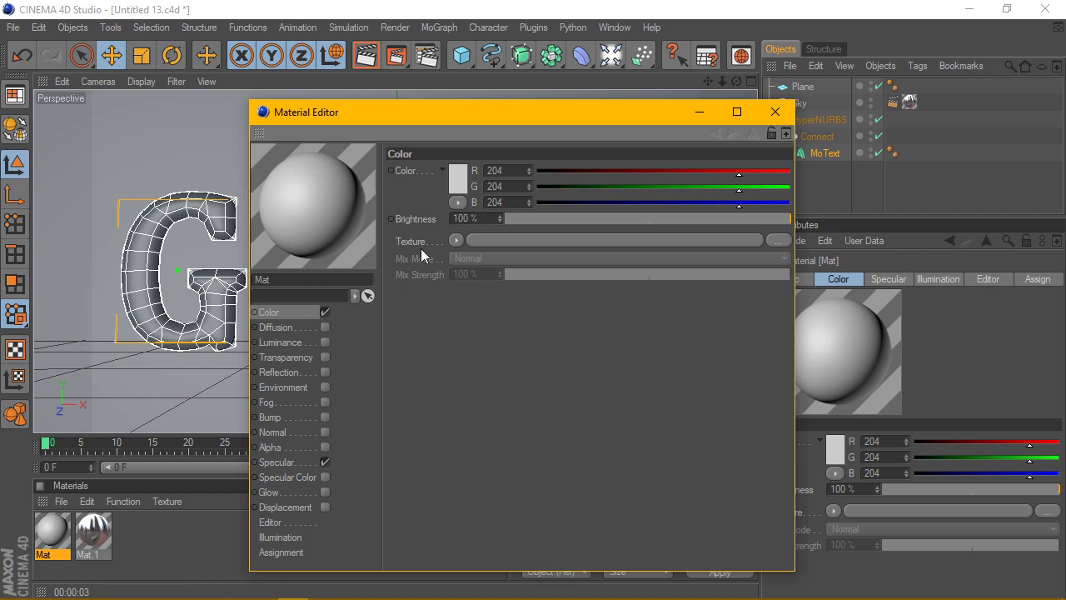
# - Load a Gradient into Mat's Color texture and set its type to 2D - V
pyautogui.click(456, 240)
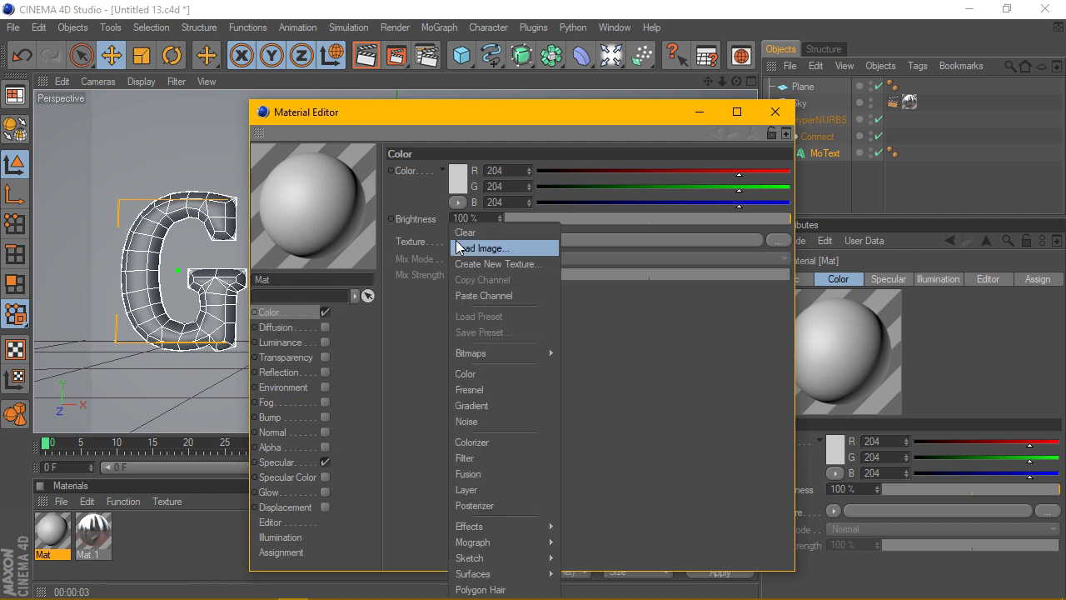
pyautogui.click(516, 404)
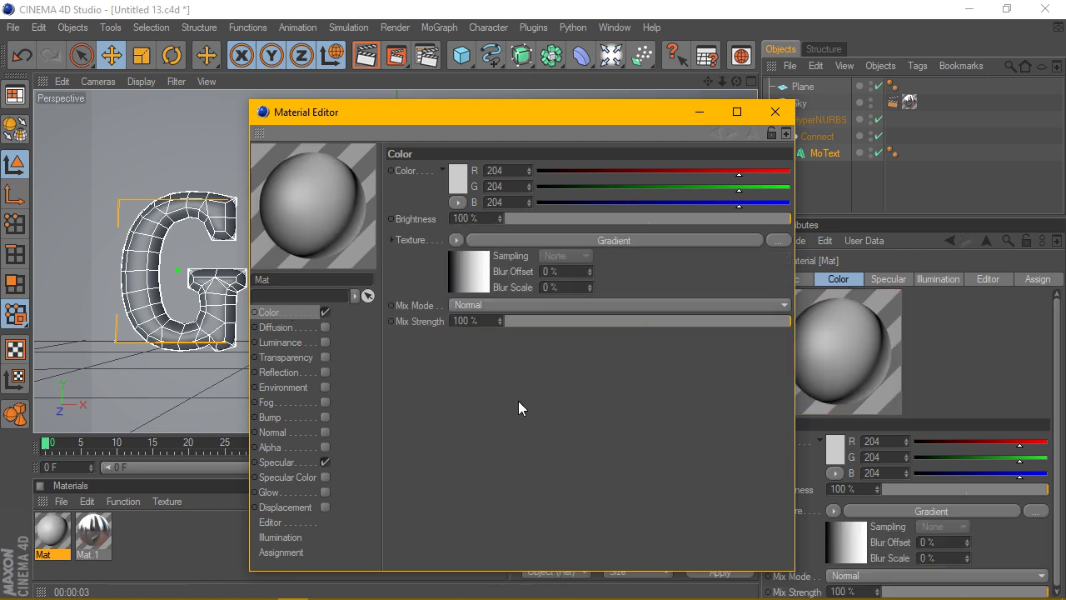
pyautogui.click(488, 241)
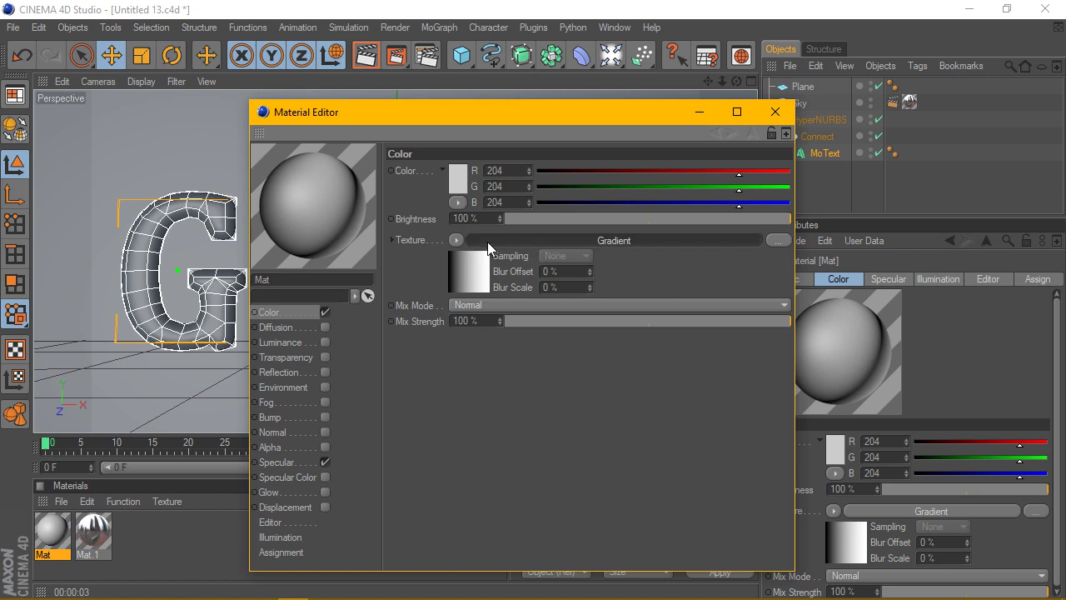
pyautogui.click(488, 288)
pyautogui.click(475, 318)
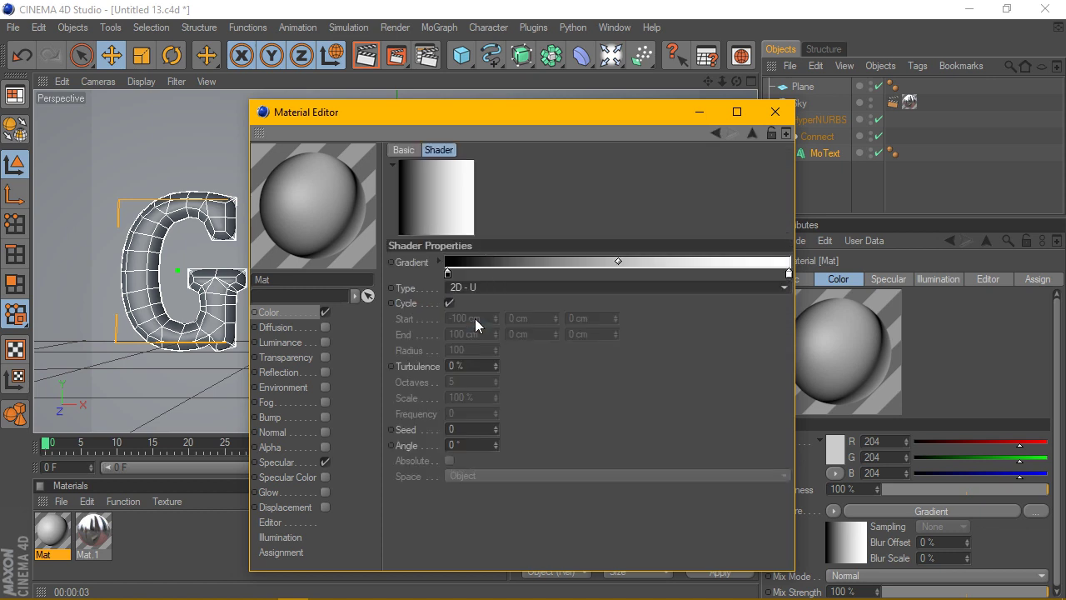
# - Set the gradient's right end knot to black
pyautogui.click(789, 274)
pyautogui.doubleClick(789, 275)
pyautogui.moveTo(765, 264); pyautogui.dragTo(638, 339)
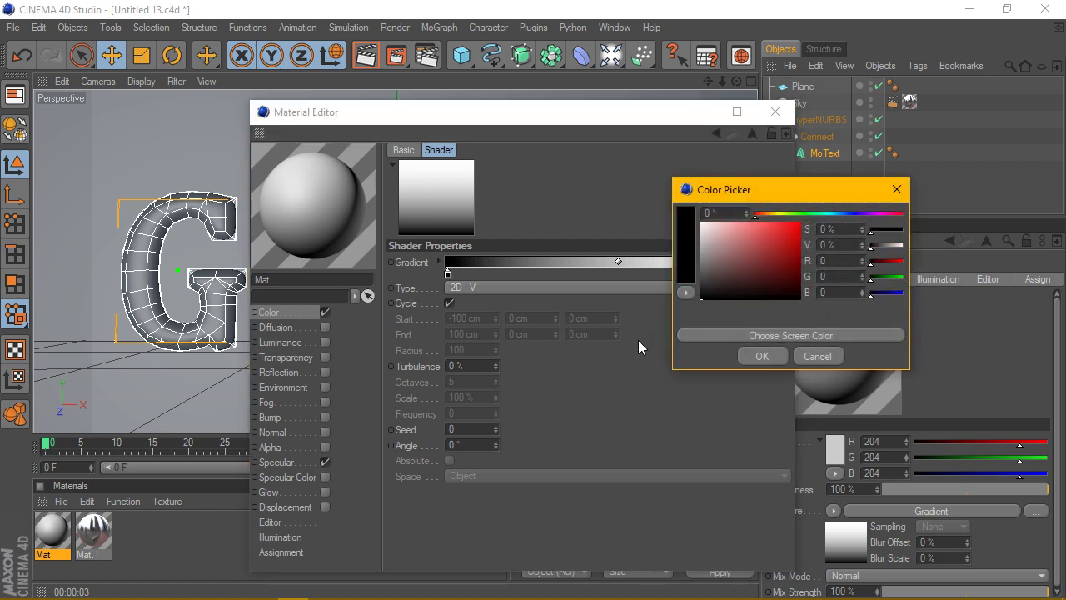
pyautogui.click(747, 353)
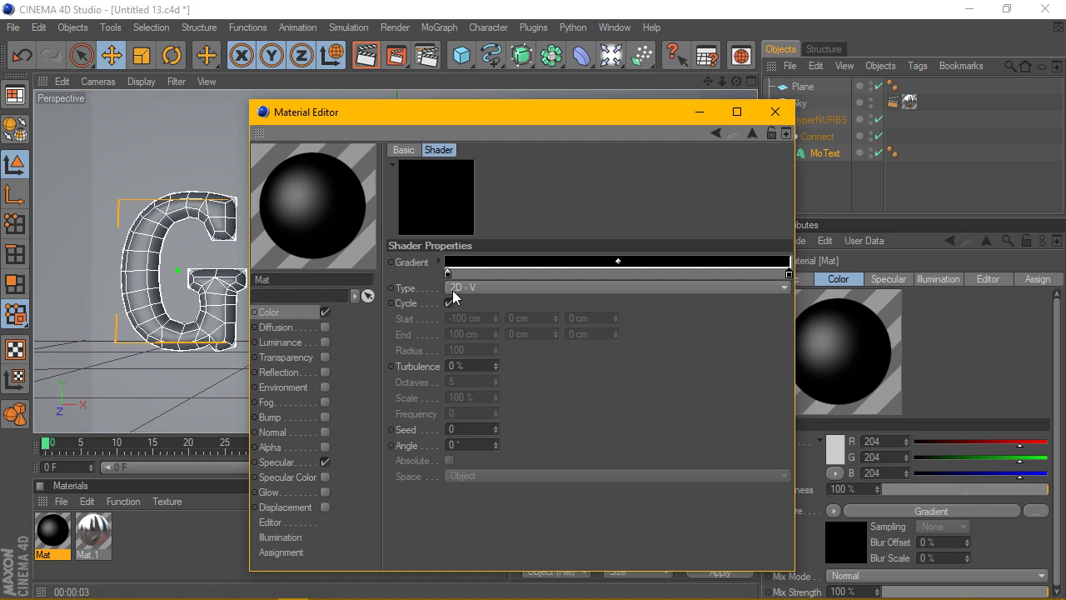
# - Add a middle knot coloured orange-gold (R255 G178 B0)
pyautogui.doubleClick(605, 272)
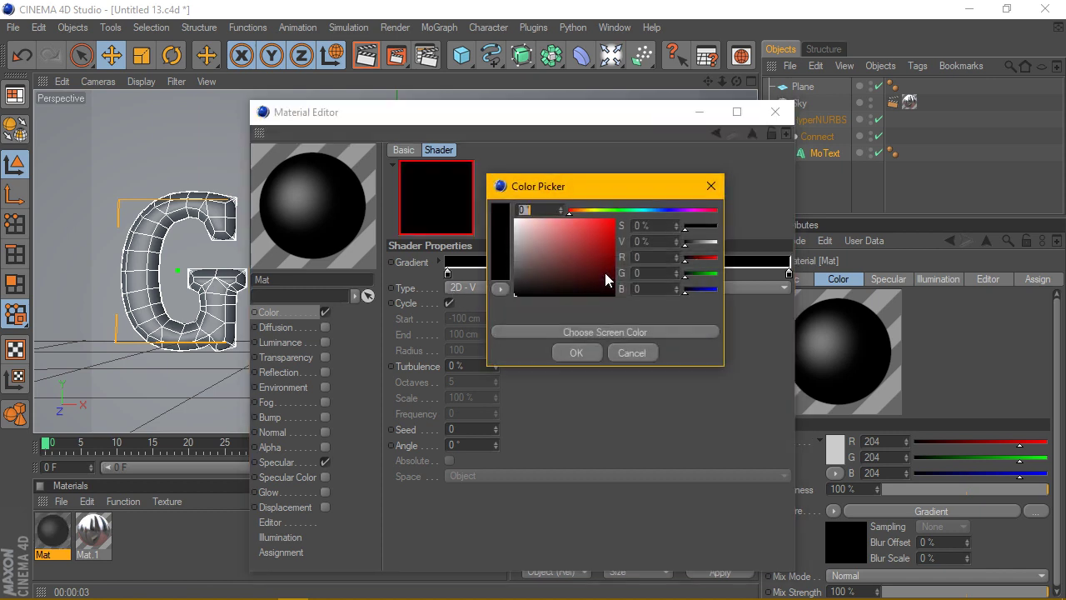
pyautogui.click(589, 210)
pyautogui.click(589, 209)
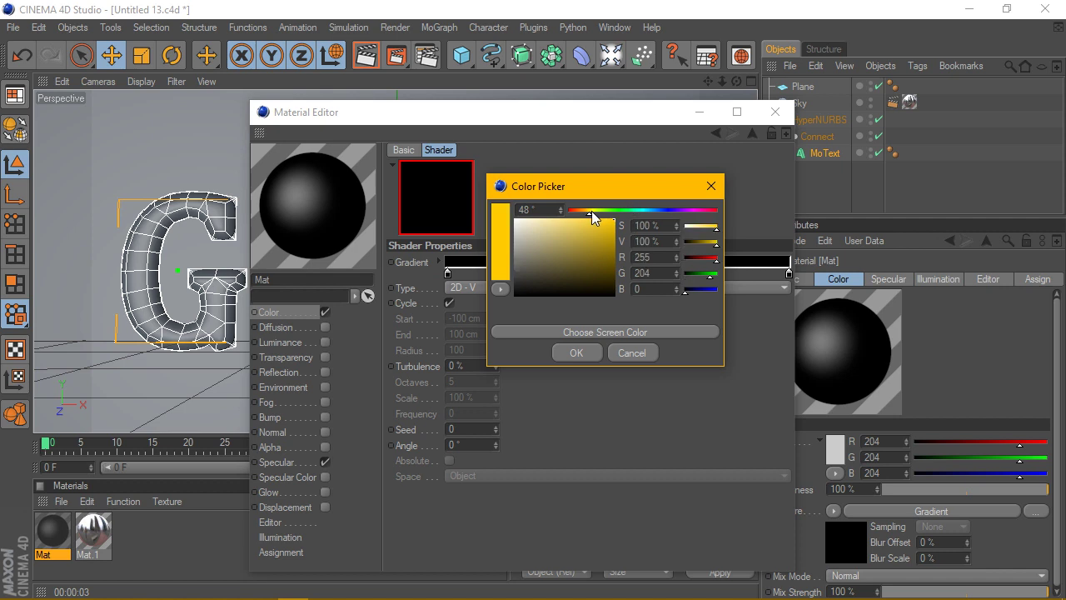
pyautogui.moveTo(591, 211); pyautogui.dragTo(587, 212)
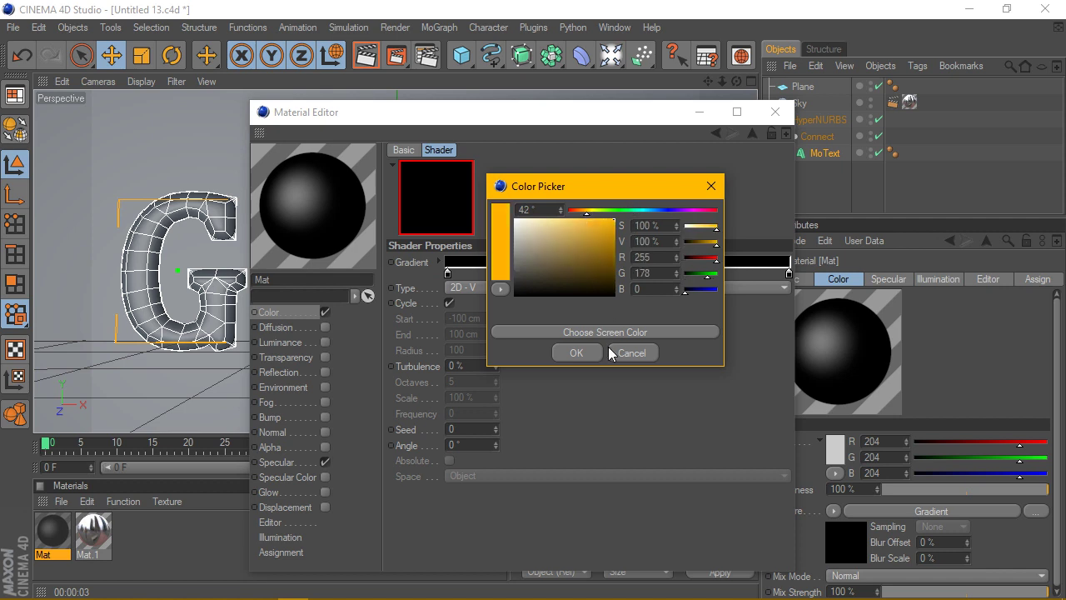
pyautogui.click(576, 353)
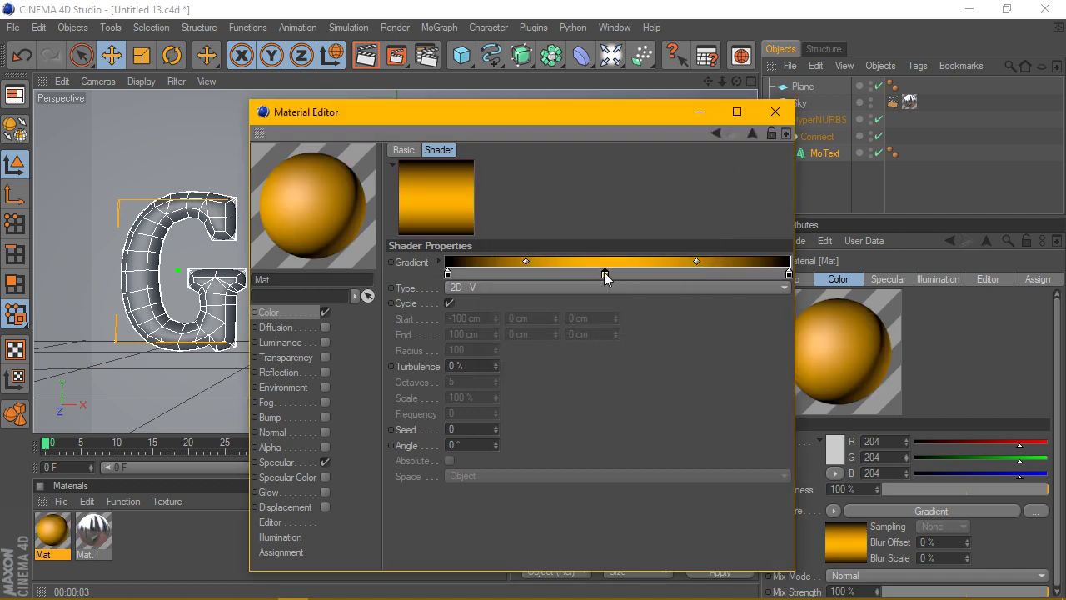
# - Shift the orange knot slightly right and fine-tune its hue
pyautogui.moveTo(603, 273); pyautogui.dragTo(614, 287)
pyautogui.doubleClick(612, 274)
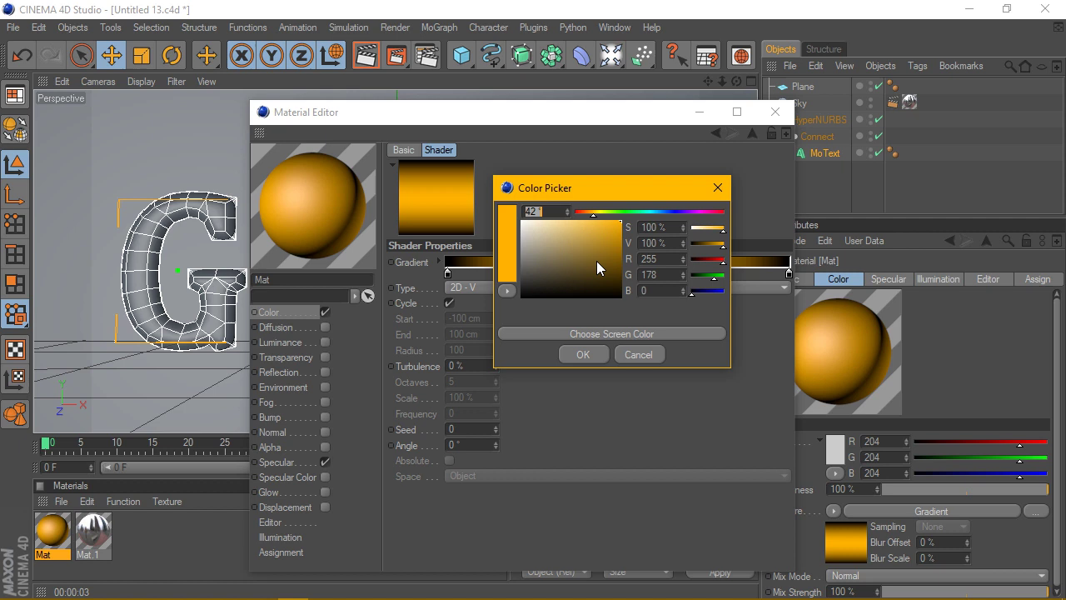
pyautogui.click(593, 215)
pyautogui.moveTo(592, 214); pyautogui.dragTo(591, 213)
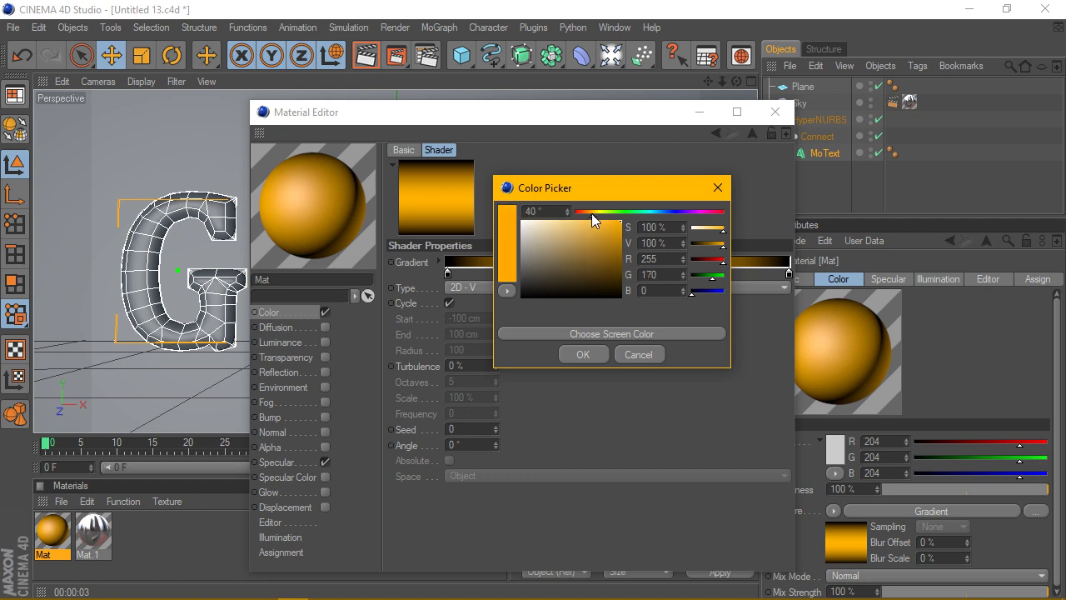
pyautogui.click(600, 354)
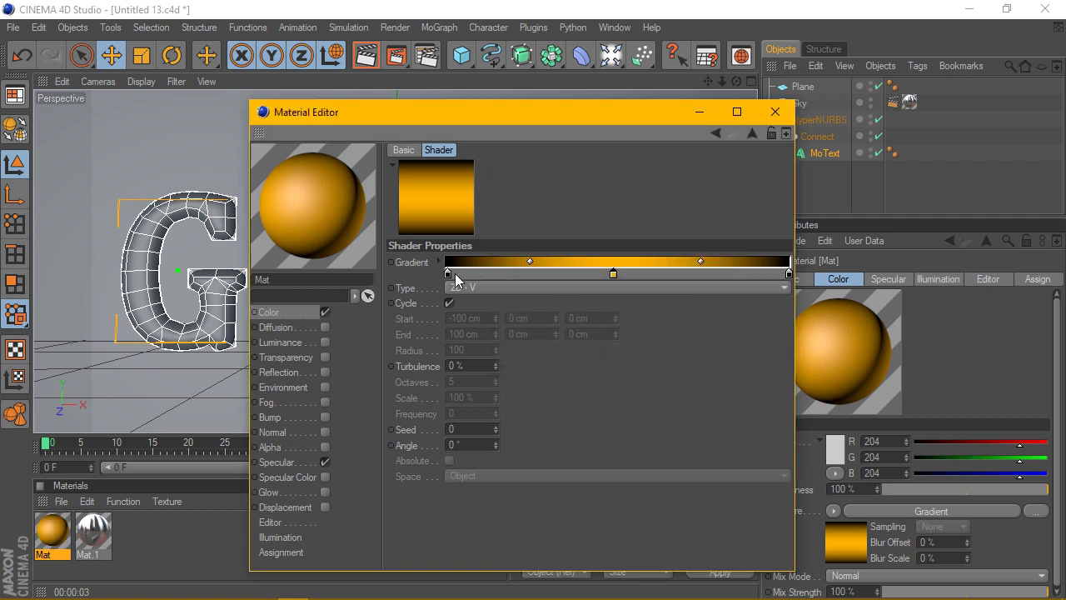
# - Move the orange knot to about one third and add a second orange knot further right
pyautogui.click(612, 274)
pyautogui.moveTo(613, 274); pyautogui.dragTo(571, 275)
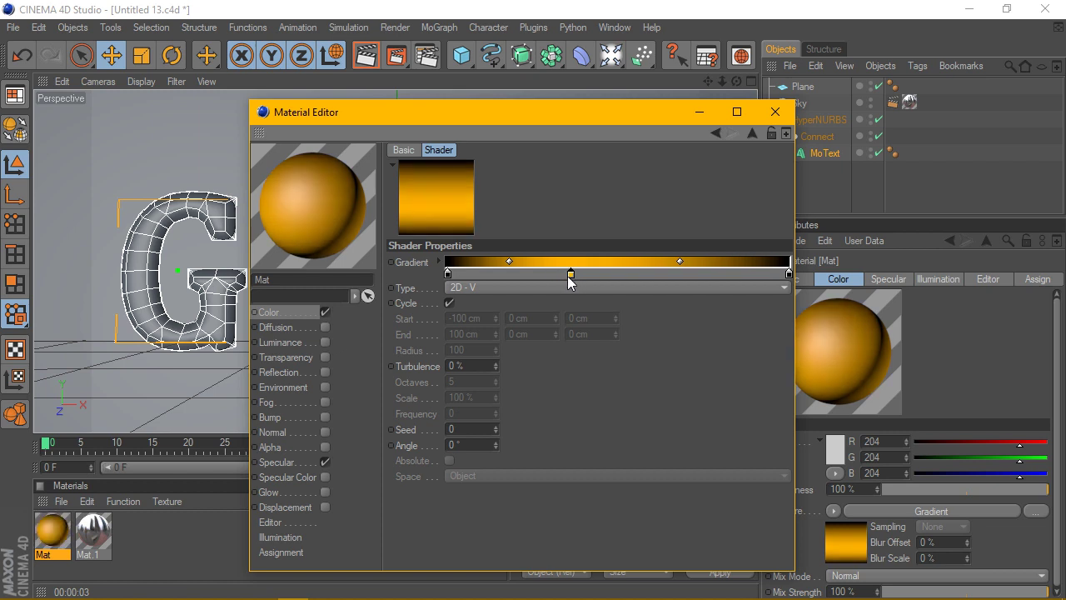
pyautogui.moveTo(603, 275); pyautogui.dragTo(649, 275)
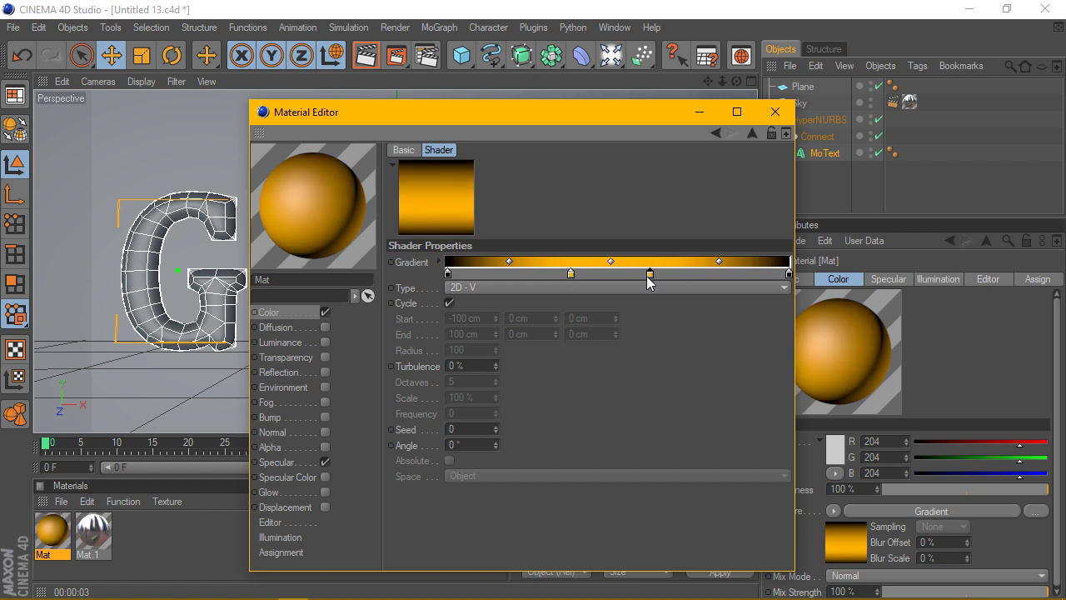
pyautogui.click(570, 274)
pyautogui.moveTo(571, 275); pyautogui.dragTo(568, 275)
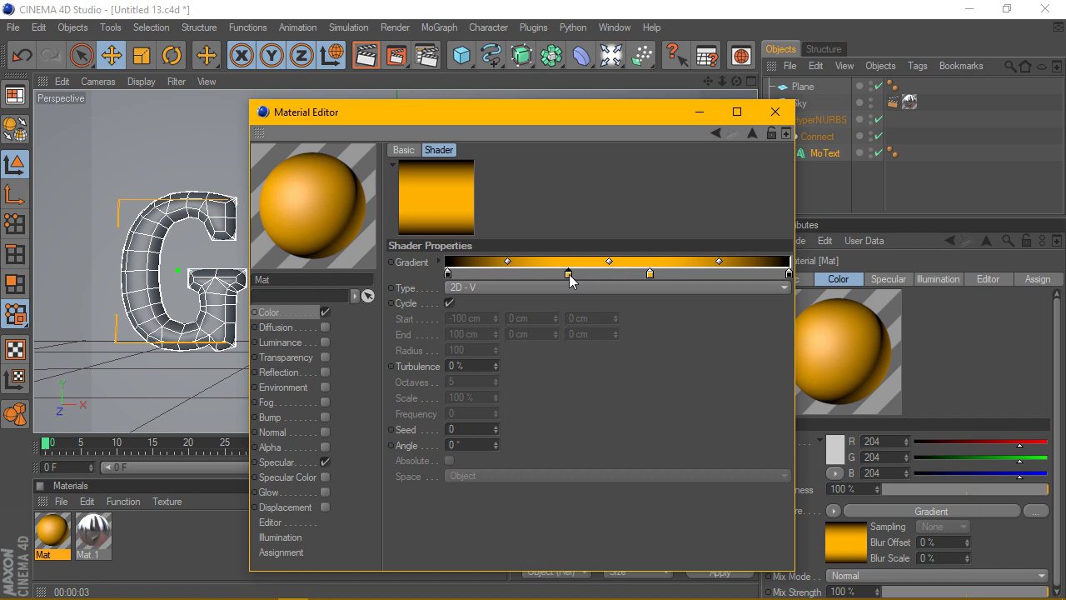
pyautogui.moveTo(650, 274); pyautogui.dragTo(647, 275)
pyautogui.moveTo(567, 274); pyautogui.dragTo(574, 275)
# - Add a darker bronze knot to the left of the first orange knot
pyautogui.click(573, 275)
pyautogui.keyDown('ctrl'); pyautogui.moveTo(573, 274); pyautogui.dragTo(524, 275); pyautogui.keyUp('ctrl')
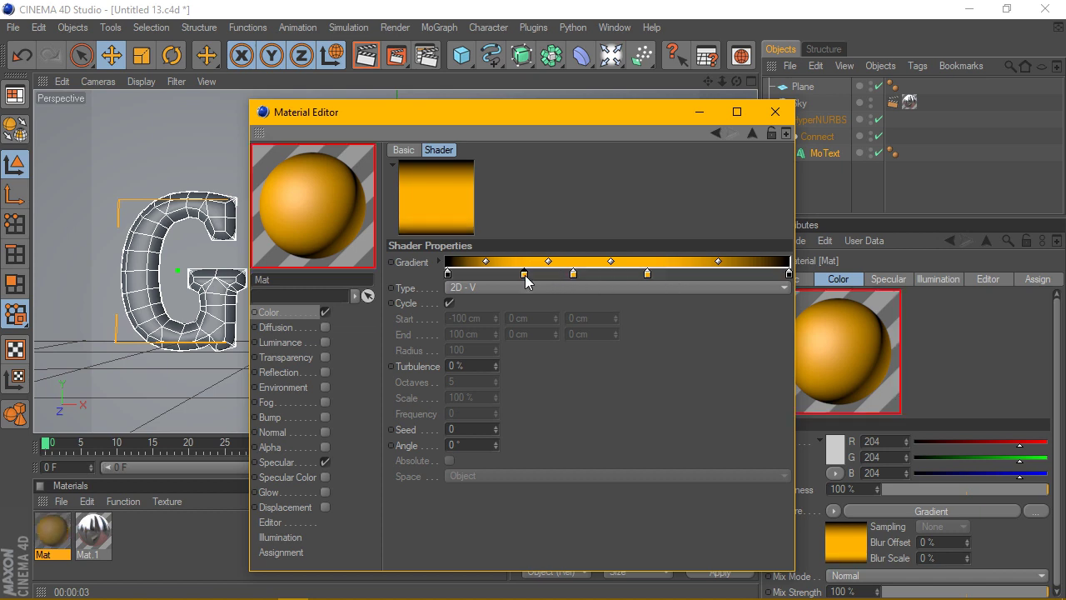
pyautogui.doubleClick(523, 275)
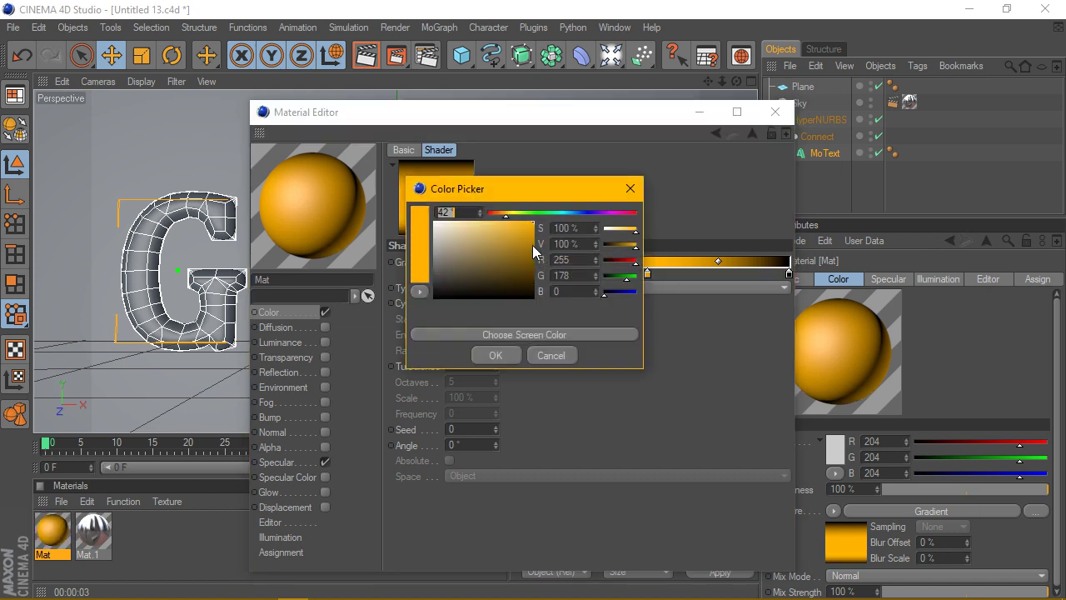
pyautogui.click(532, 245)
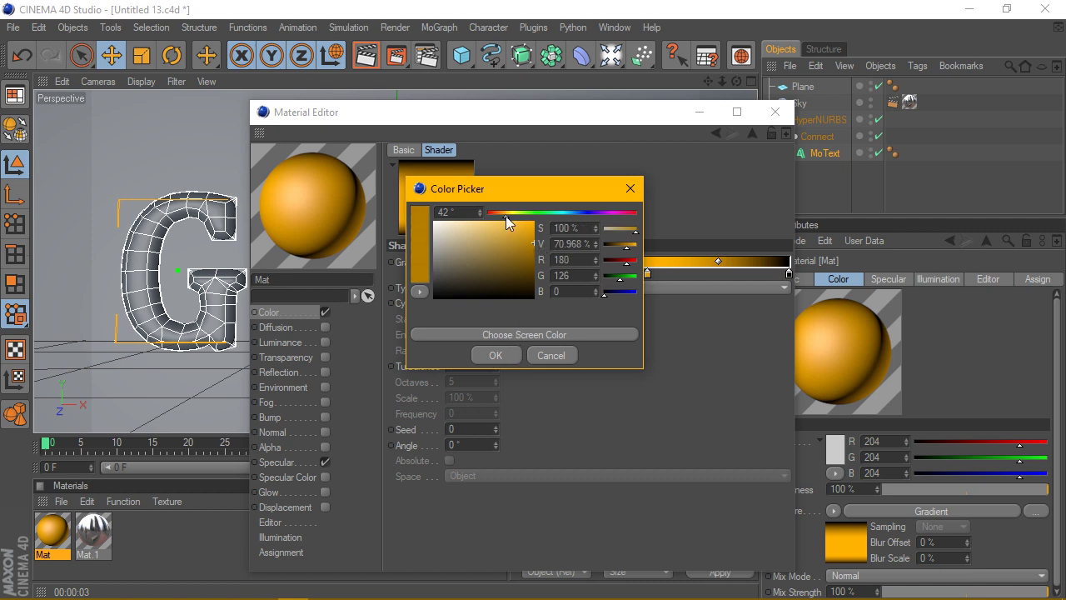
pyautogui.click(505, 353)
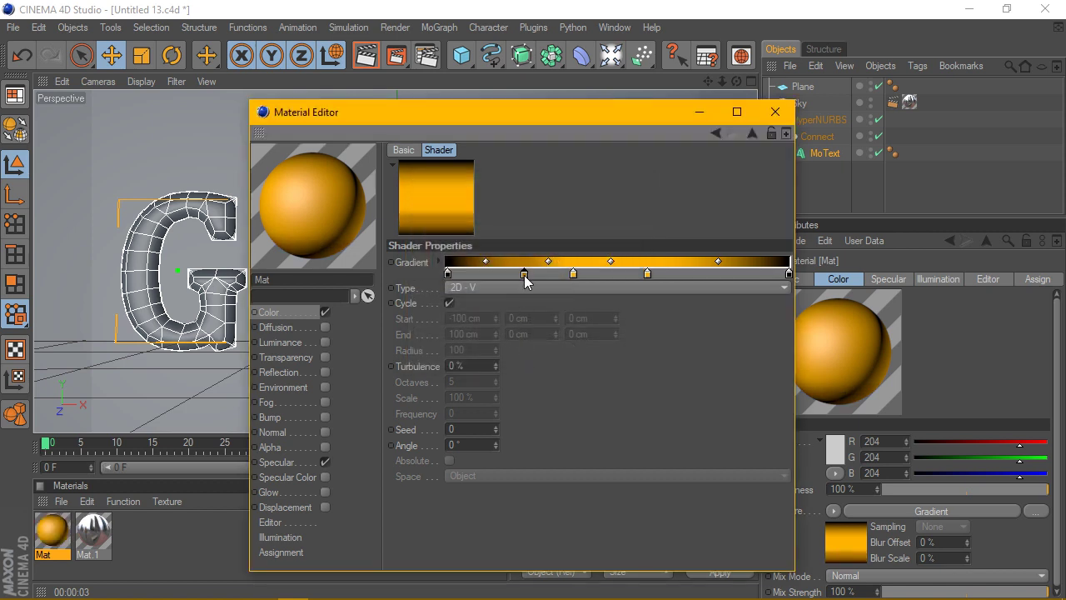
# - Add a knot toward the right end and a black knot near the left end
pyautogui.moveTo(596, 274); pyautogui.dragTo(698, 278)
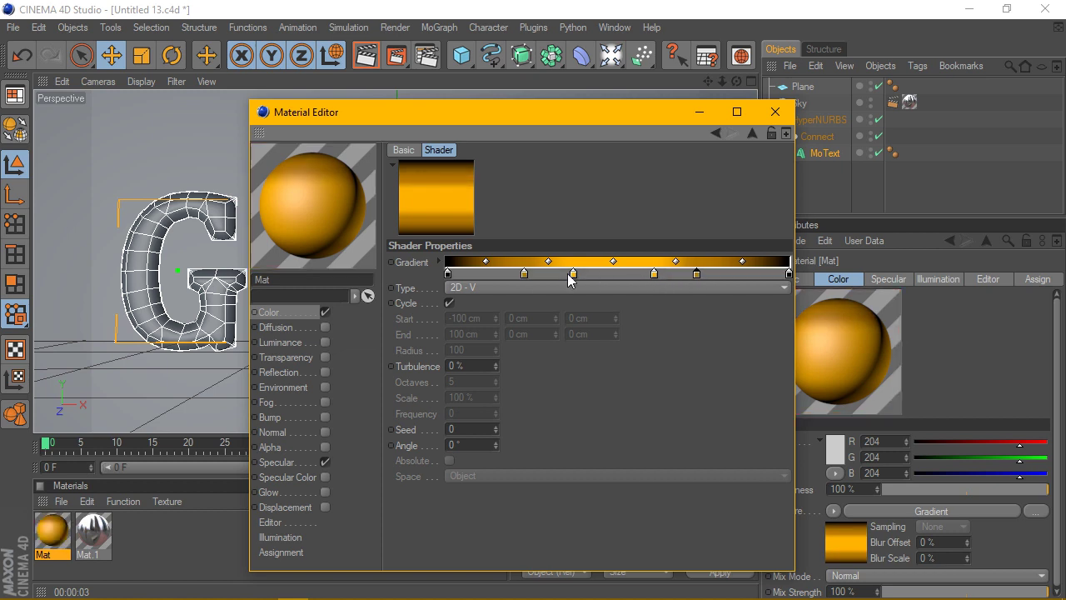
pyautogui.moveTo(573, 275); pyautogui.dragTo(529, 273)
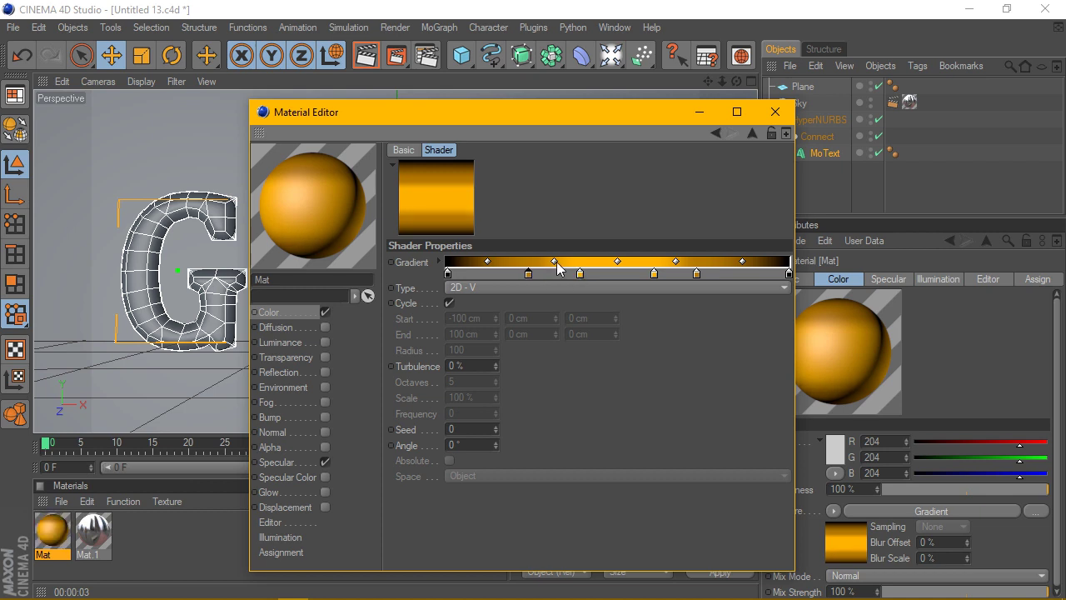
pyautogui.moveTo(449, 275); pyautogui.dragTo(516, 281)
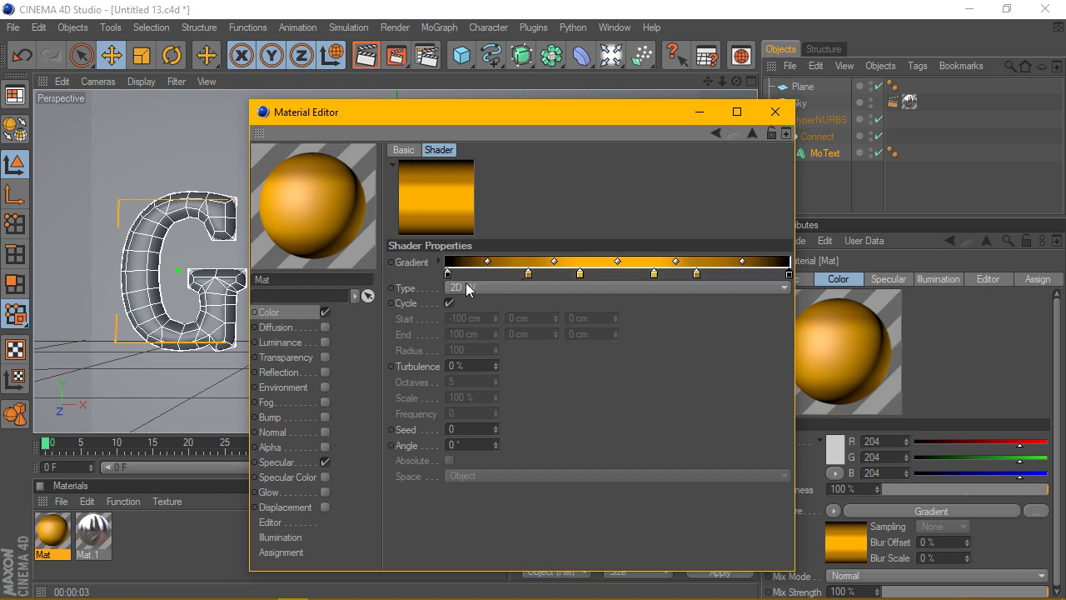
pyautogui.keyDown('ctrl'); pyautogui.moveTo(448, 272); pyautogui.dragTo(504, 275); pyautogui.keyUp('ctrl')
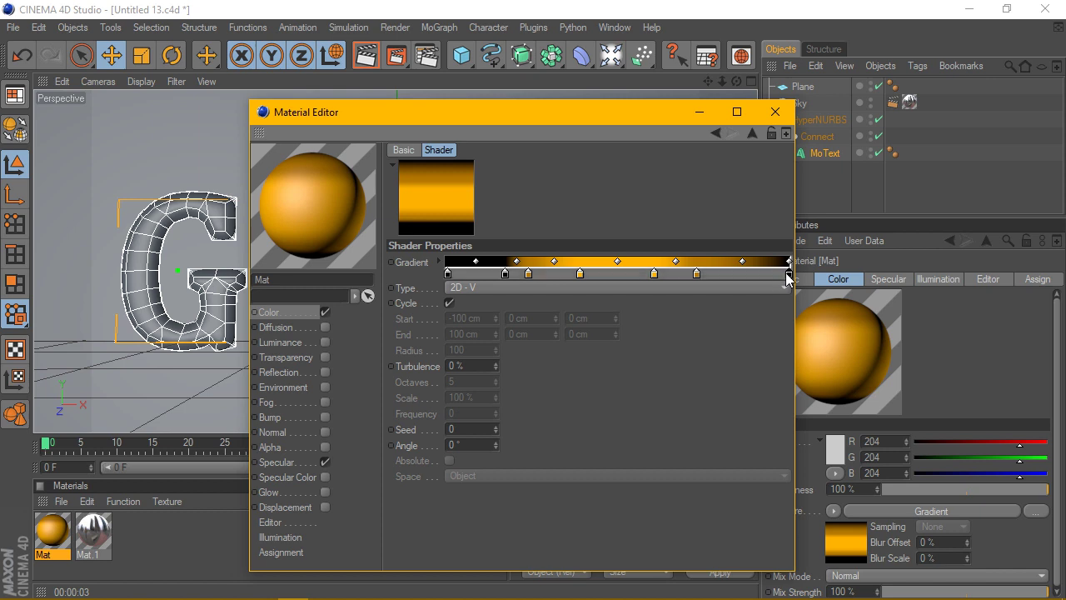
# - Add a dark knot near the right end and reposition the gold knots to shape the bands
pyautogui.keyDown('ctrl'); pyautogui.moveTo(789, 274); pyautogui.dragTo(729, 279); pyautogui.keyUp('ctrl')
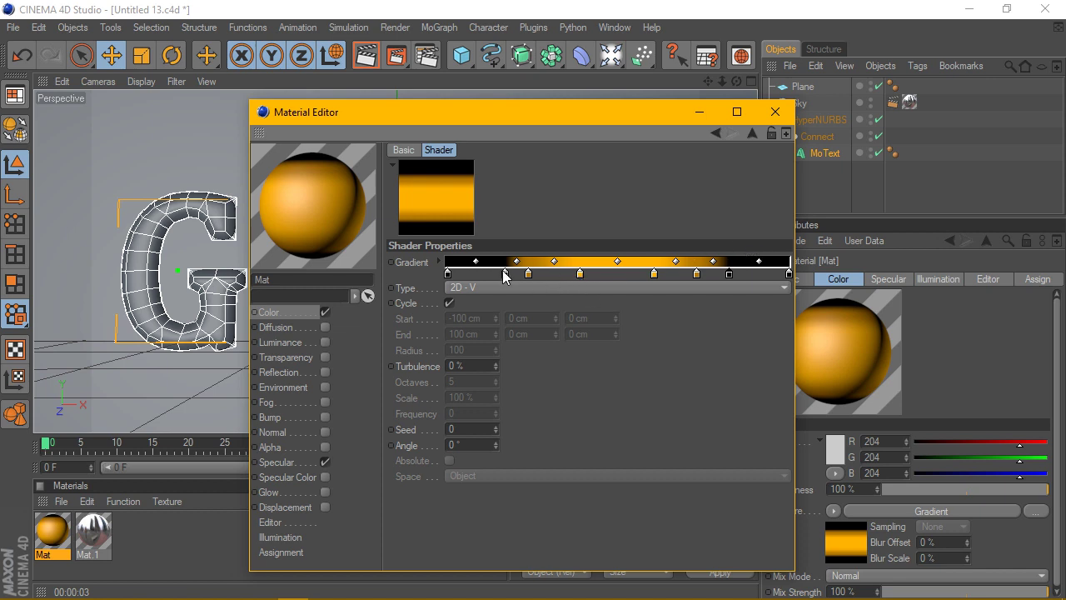
pyautogui.moveTo(505, 275); pyautogui.dragTo(525, 276)
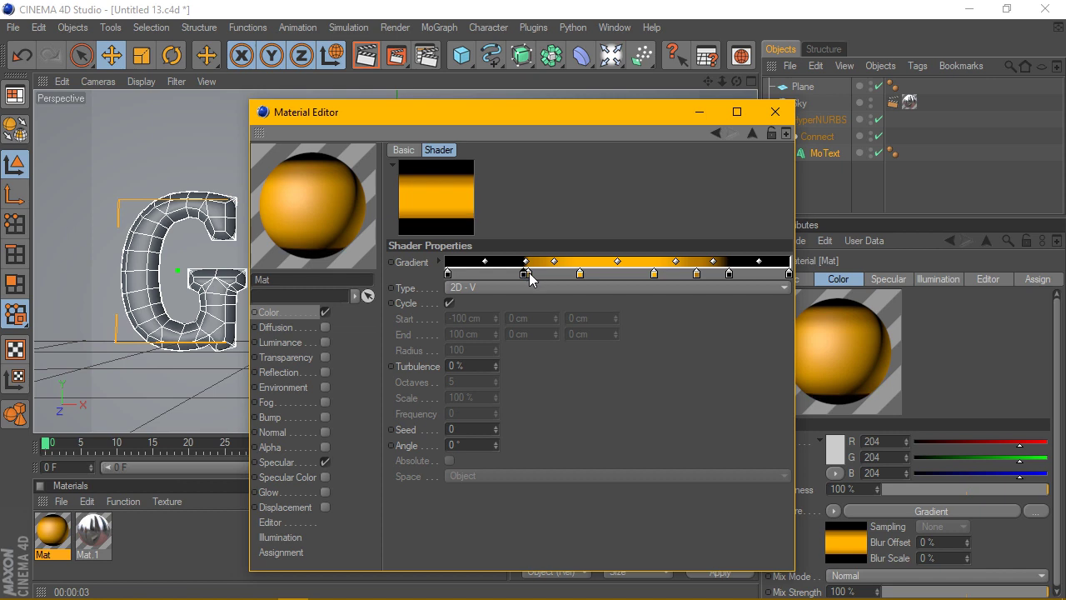
pyautogui.moveTo(523, 277); pyautogui.dragTo(528, 282)
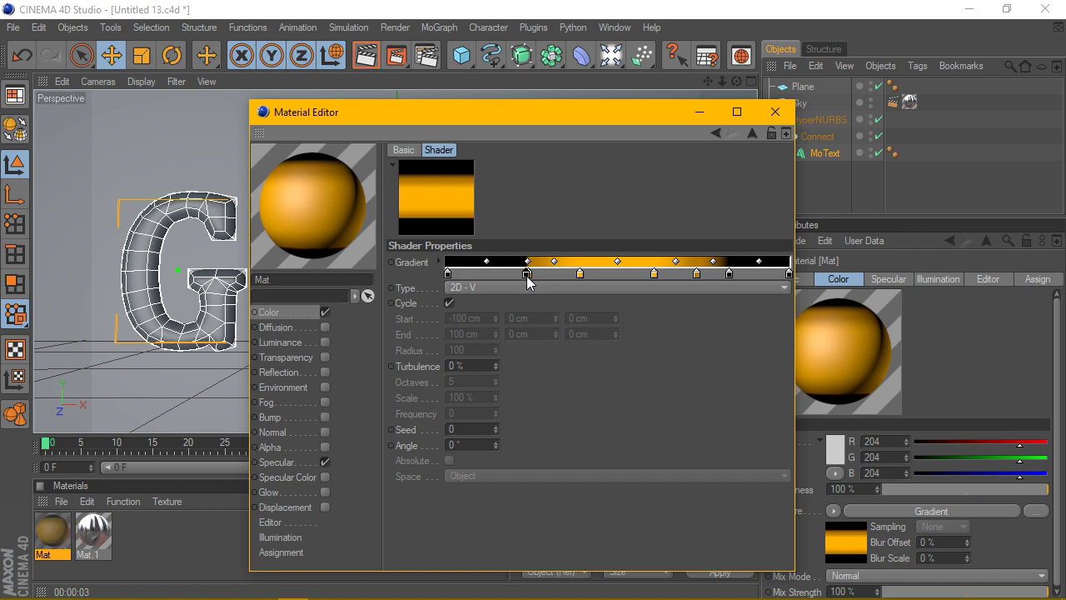
pyautogui.click(697, 276)
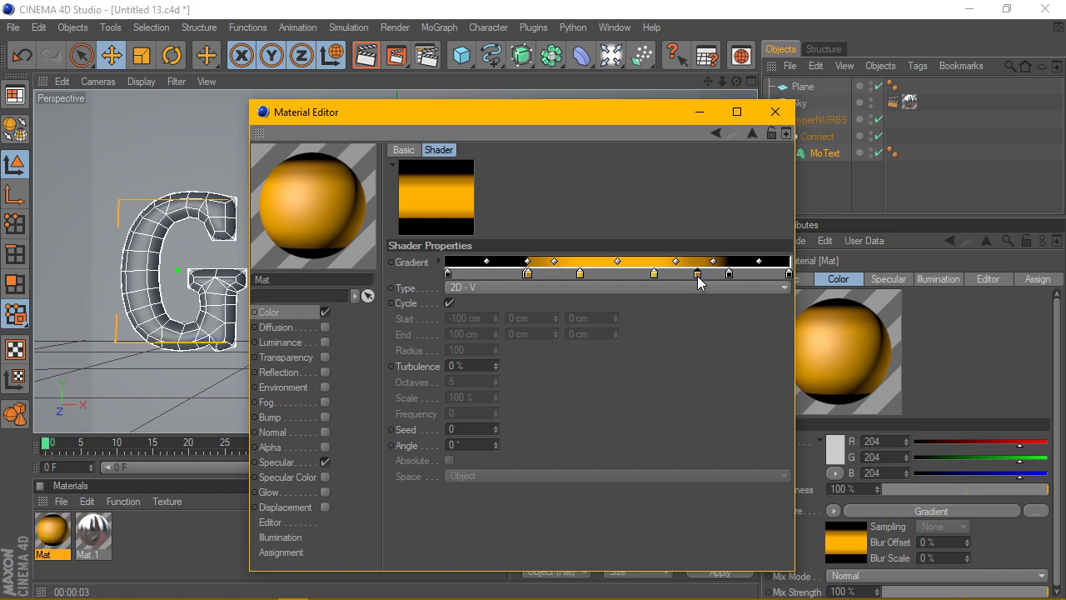
pyautogui.moveTo(698, 275); pyautogui.dragTo(703, 275)
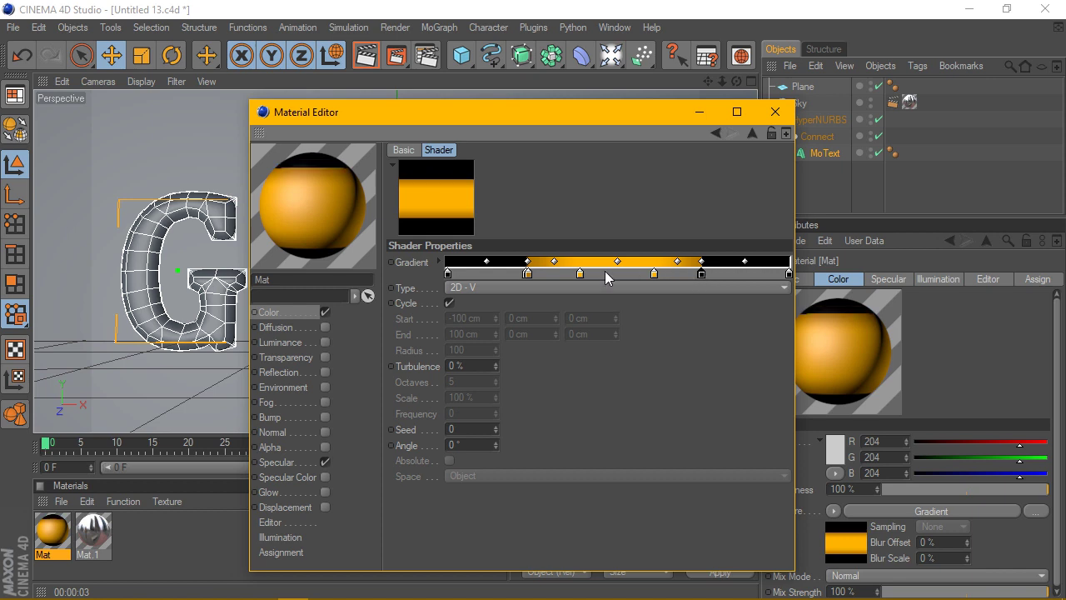
pyautogui.moveTo(580, 275)
pyautogui.mouseDown()
pyautogui.moveTo(646, 276)
pyautogui.moveTo(588, 275)
pyautogui.mouseUp()
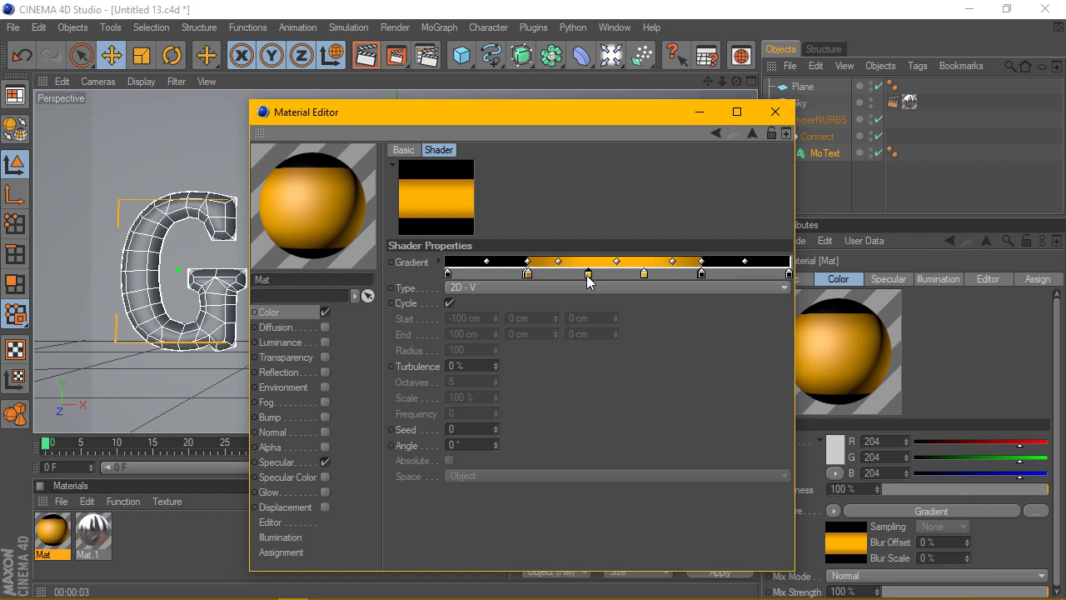
pyautogui.moveTo(588, 275)
pyautogui.mouseDown()
pyautogui.moveTo(533, 275)
pyautogui.moveTo(673, 274)
pyautogui.mouseUp()
# - Duplicate knots to add more black/gold band edges and fine-tune their positions
pyautogui.click(588, 275)
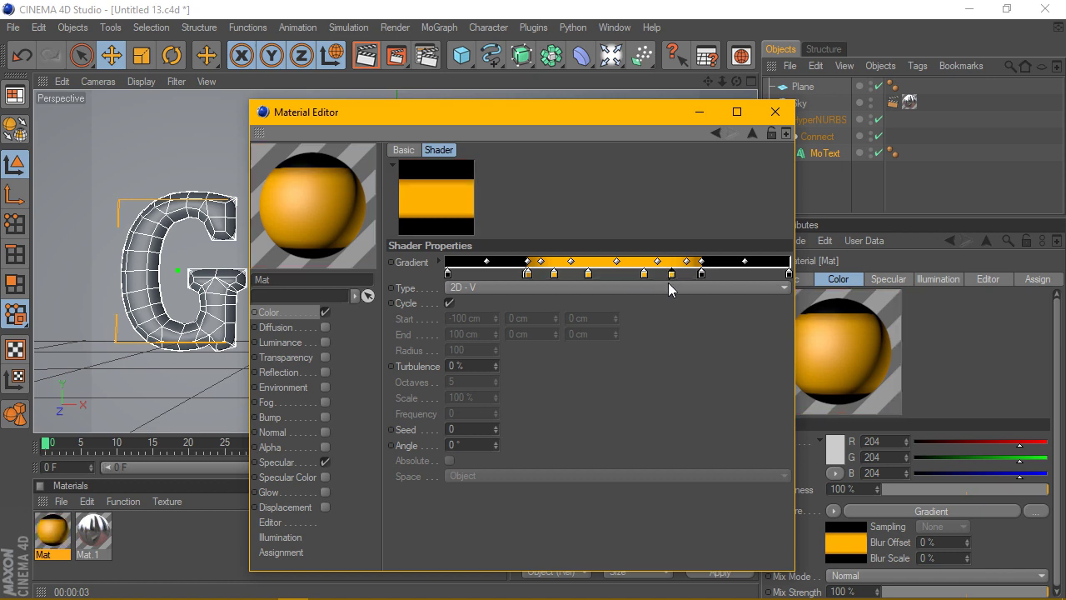
pyautogui.moveTo(701, 275); pyautogui.dragTo(702, 275)
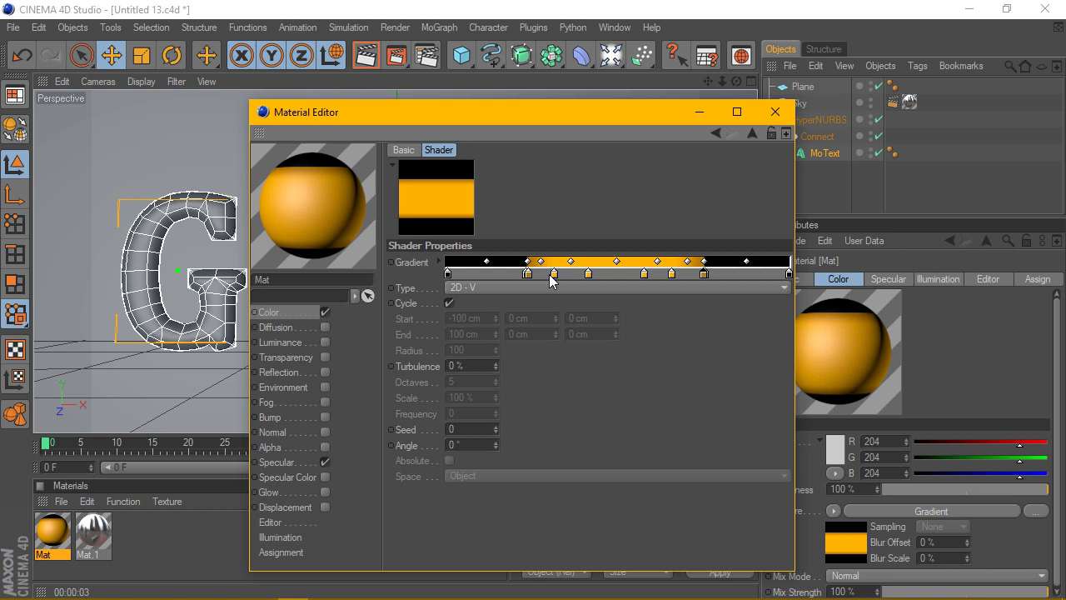
pyautogui.moveTo(528, 274); pyautogui.dragTo(543, 274)
pyautogui.moveTo(543, 274); pyautogui.dragTo(546, 274)
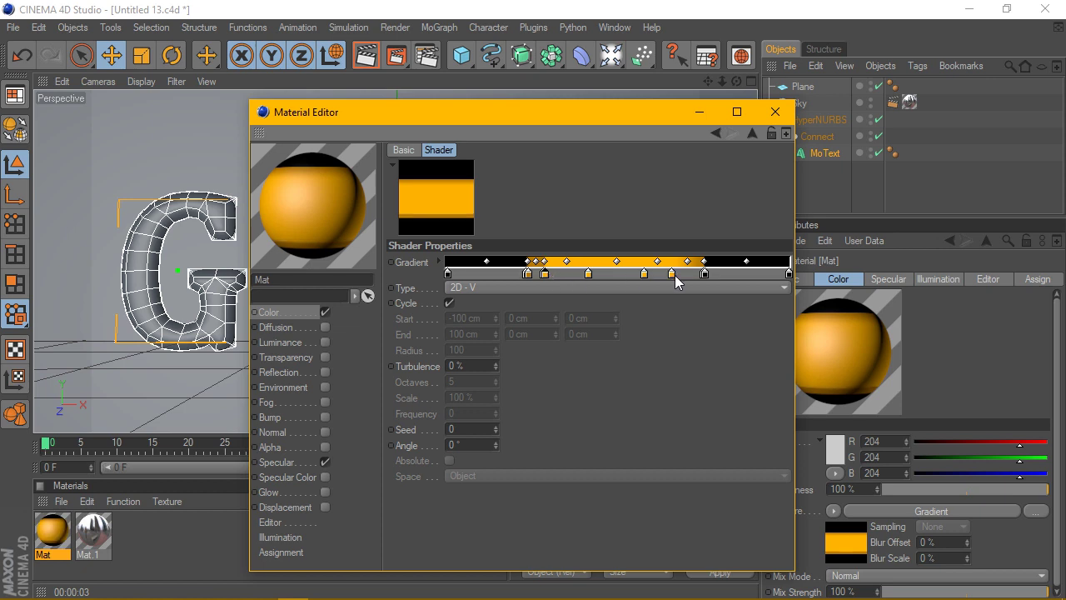
pyautogui.click(709, 274)
pyautogui.moveTo(704, 274)
pyautogui.keyDown('ctrl'); pyautogui.mouseDown()
pyautogui.moveTo(688, 274)
pyautogui.moveTo(707, 275)
pyautogui.mouseUp(); pyautogui.keyUp('ctrl')
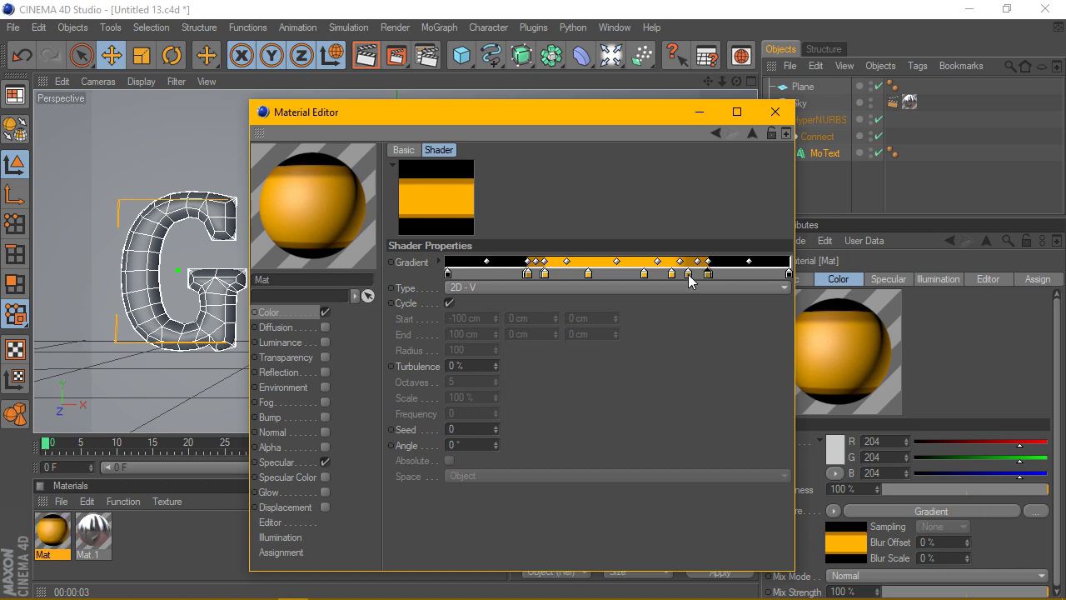
pyautogui.moveTo(688, 275); pyautogui.dragTo(691, 277)
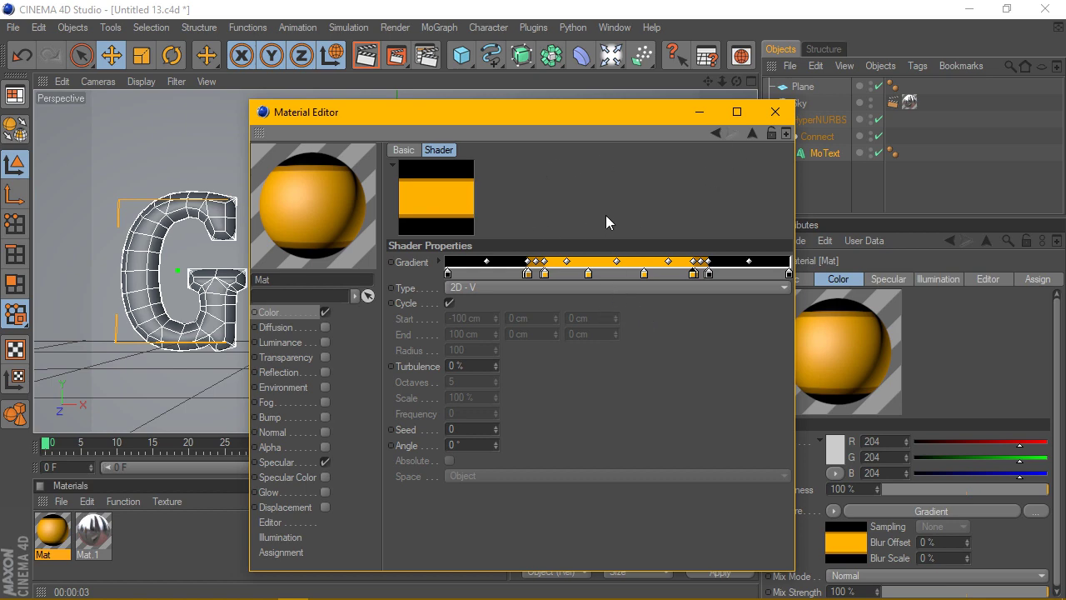
# - Apply Mat to the HyperNURBS with Flat projection and Offset V -34%, then render the view
pyautogui.click(774, 112)
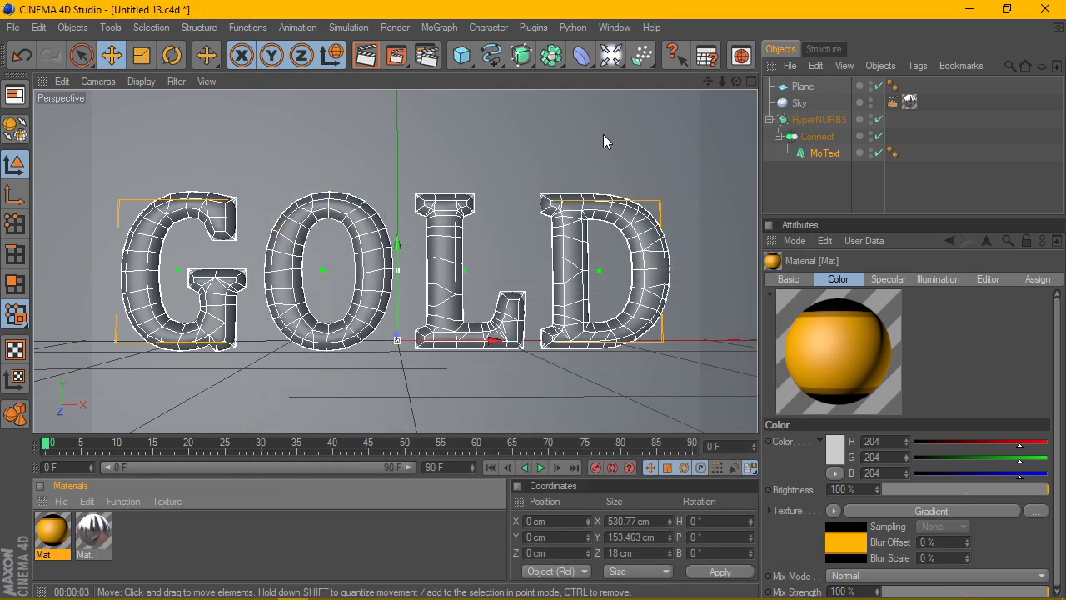
pyautogui.moveTo(53, 537); pyautogui.dragTo(827, 126)
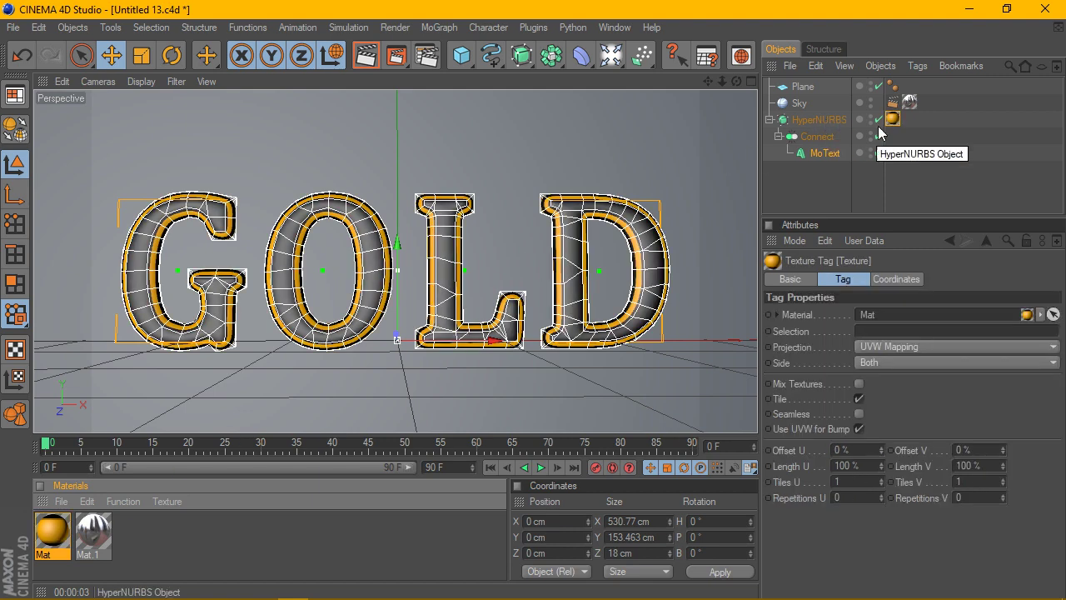
pyautogui.click(924, 346)
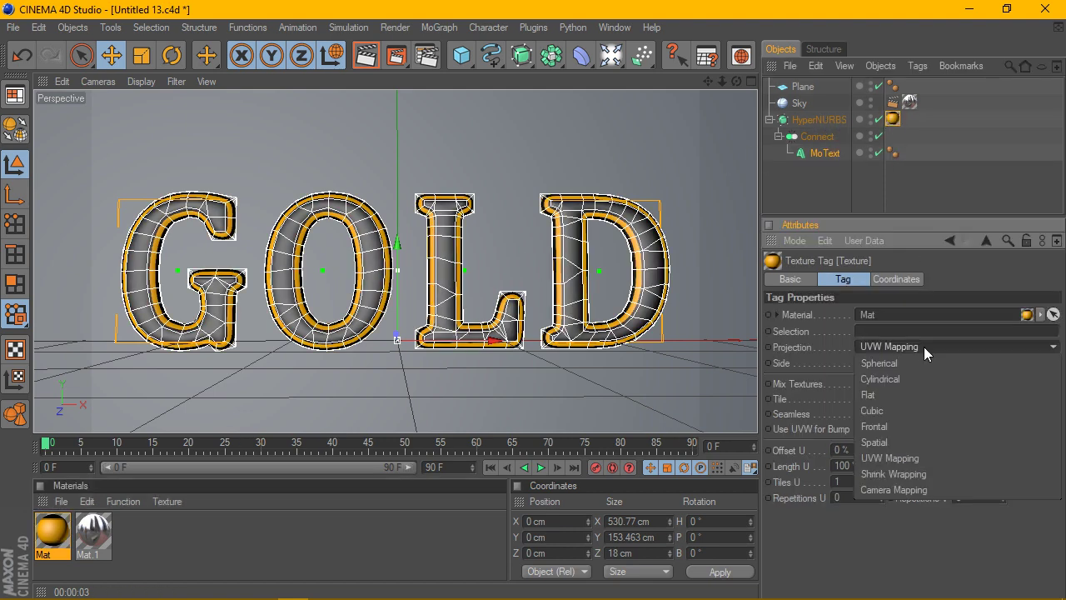
pyautogui.click(896, 411)
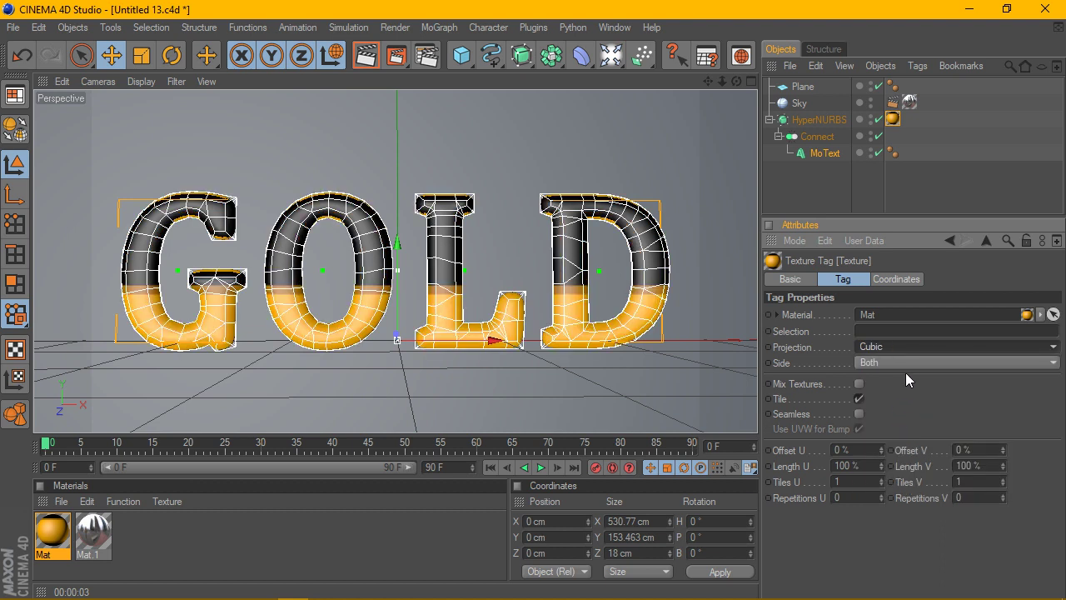
pyautogui.click(900, 349)
pyautogui.click(892, 394)
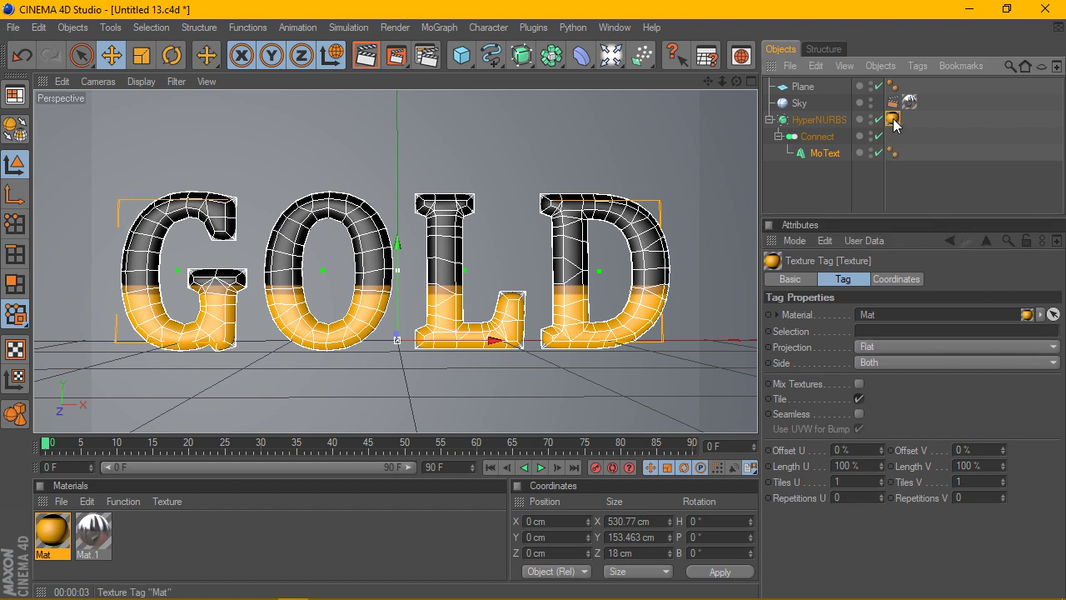
pyautogui.moveTo(1006, 453); pyautogui.dragTo(1006, 480)
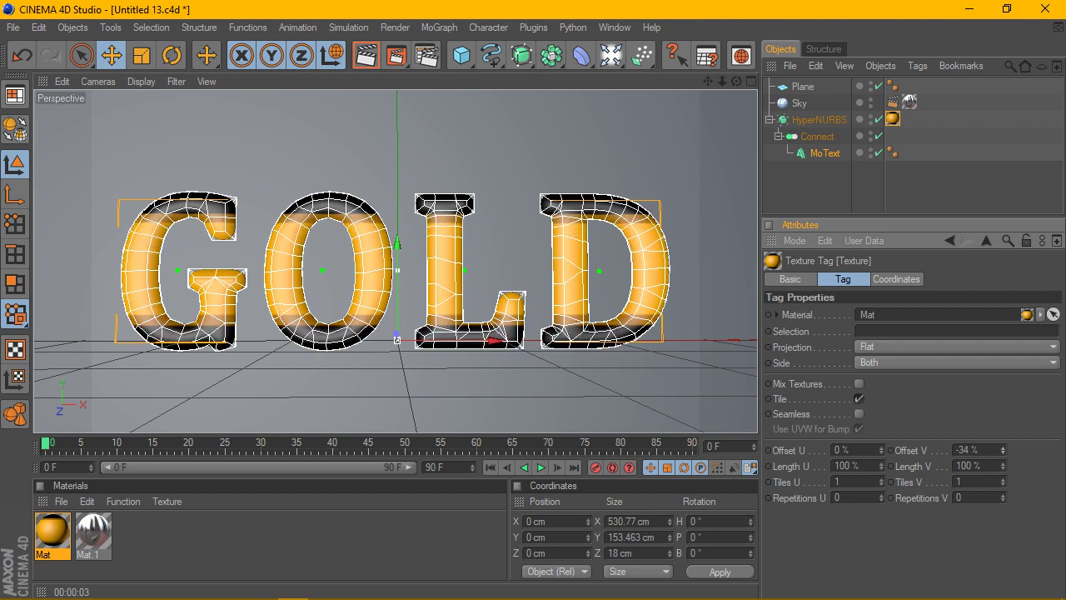
pyautogui.click(359, 60)
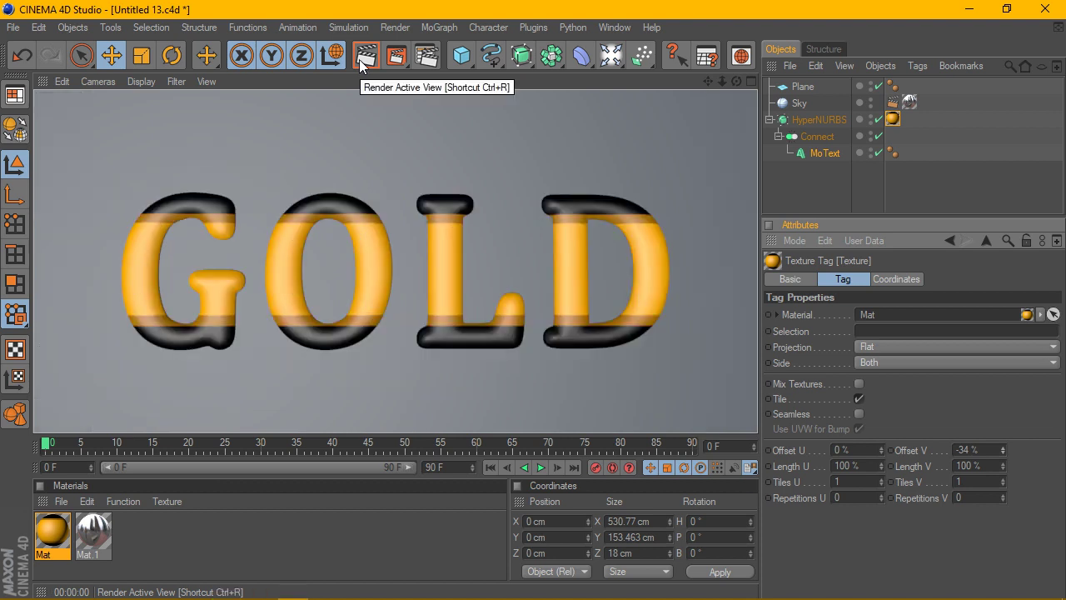
pyautogui.doubleClick(1006, 446)
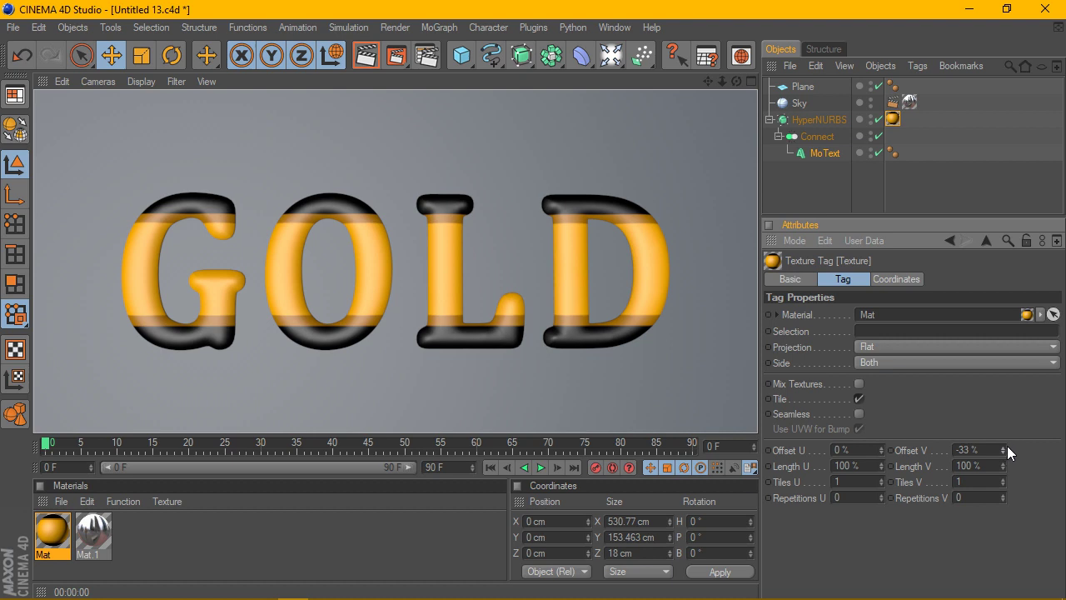
pyautogui.moveTo(1006, 449); pyautogui.dragTo(1006, 445)
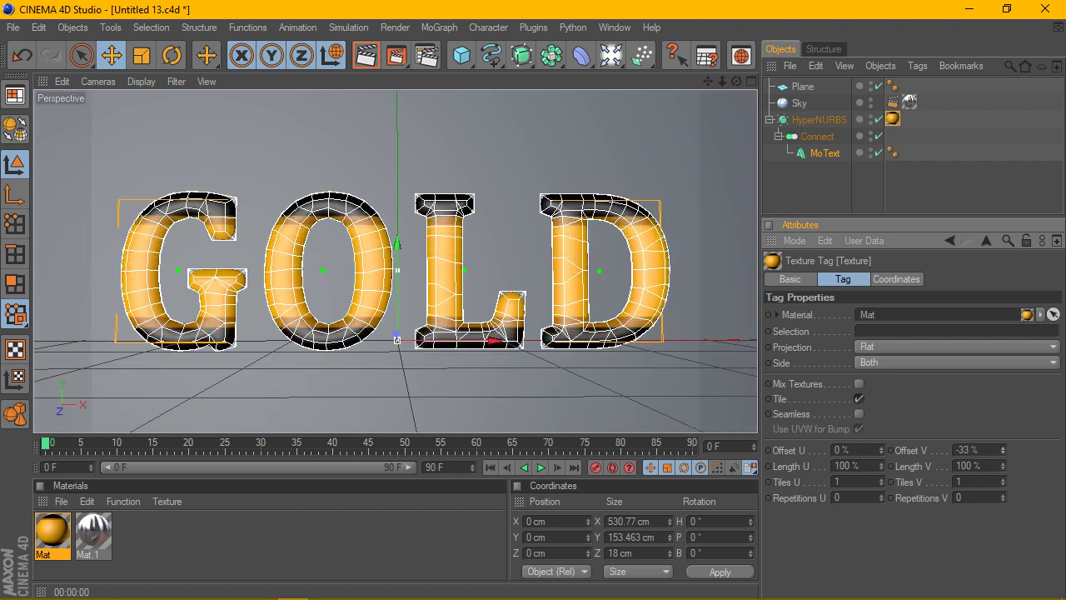
pyautogui.click(1004, 456)
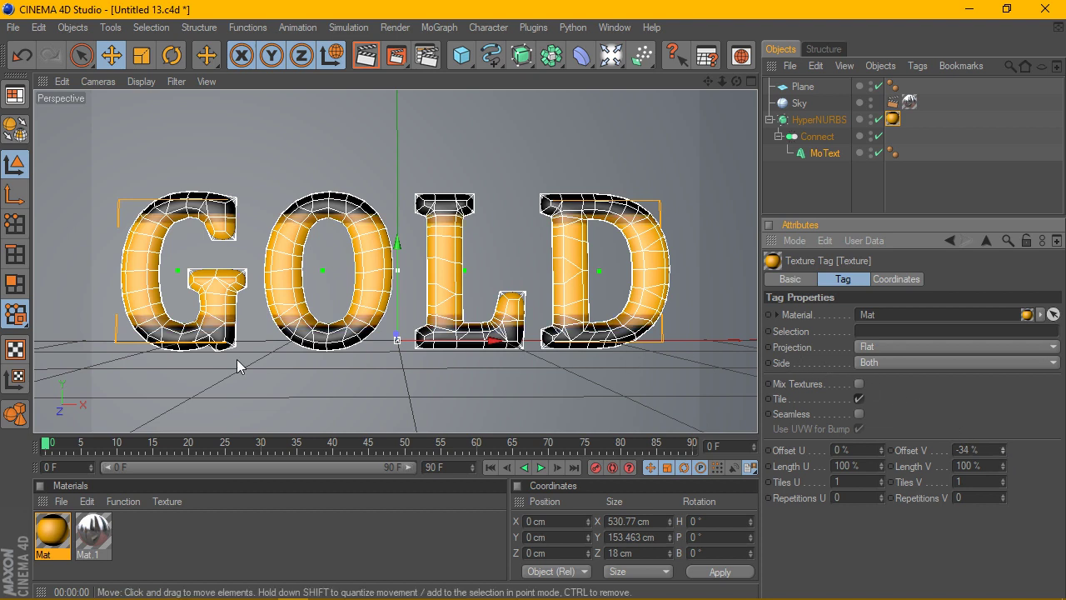
# - Copy Mat's Color gradient into a newly enabled Reflection texture
pyautogui.click(65, 539)
pyautogui.doubleClick(65, 540)
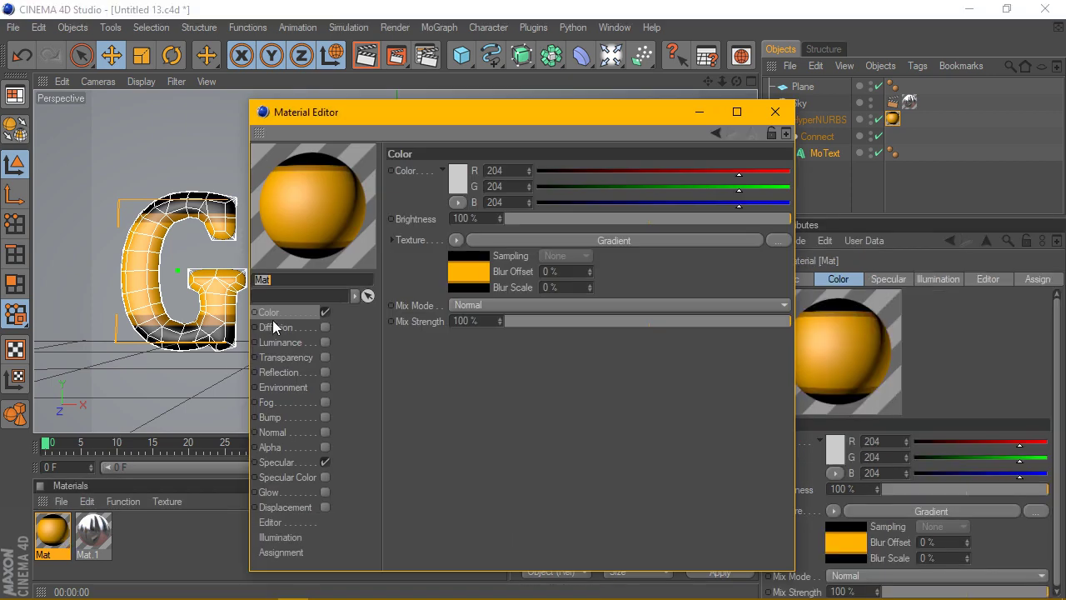
pyautogui.click(457, 240)
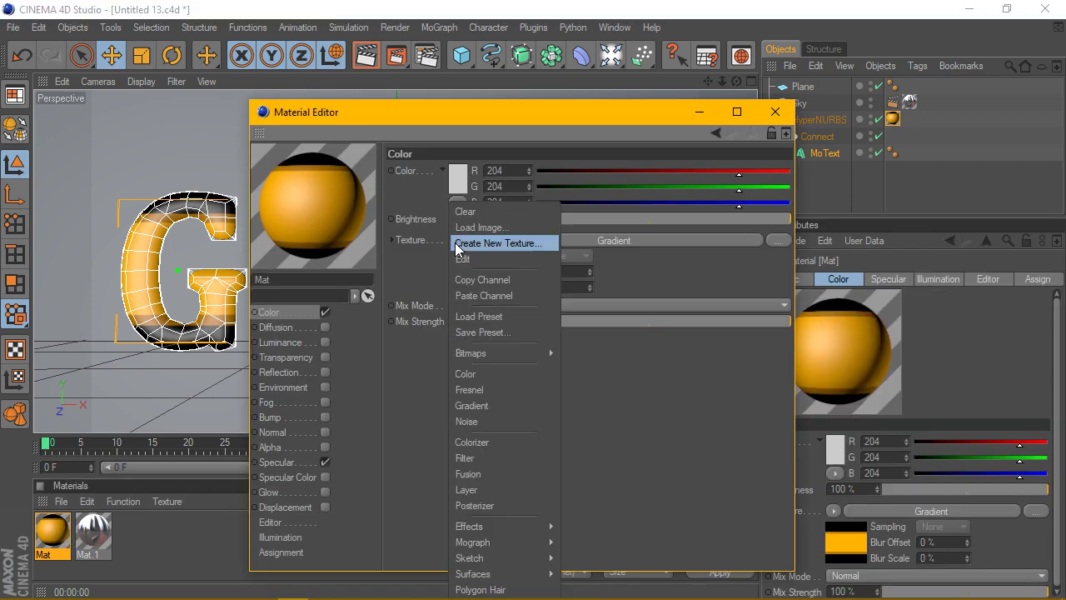
pyautogui.click(482, 282)
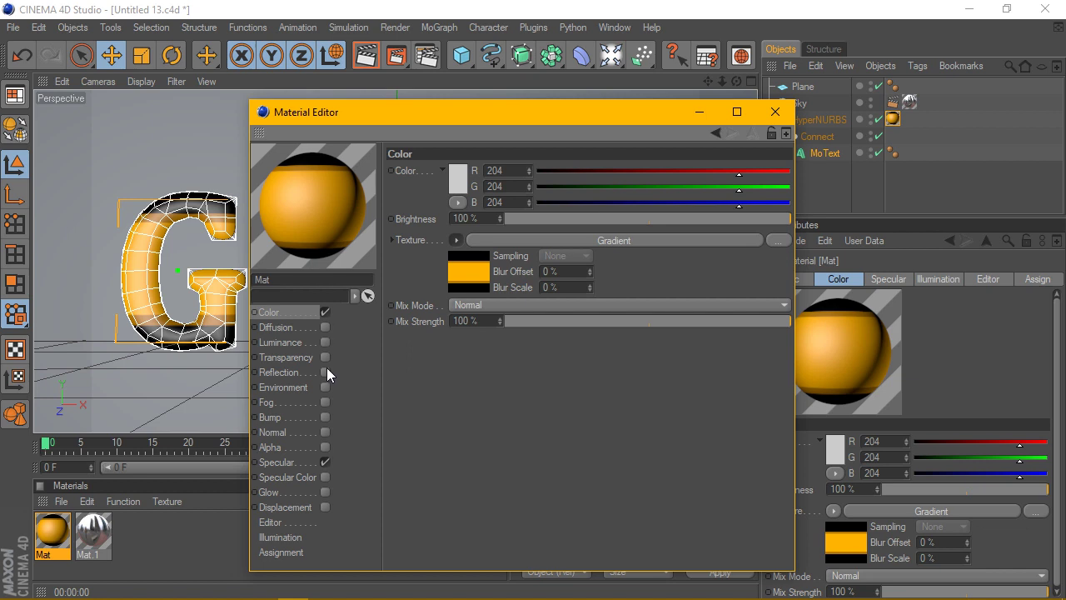
pyautogui.click(325, 371)
pyautogui.click(458, 254)
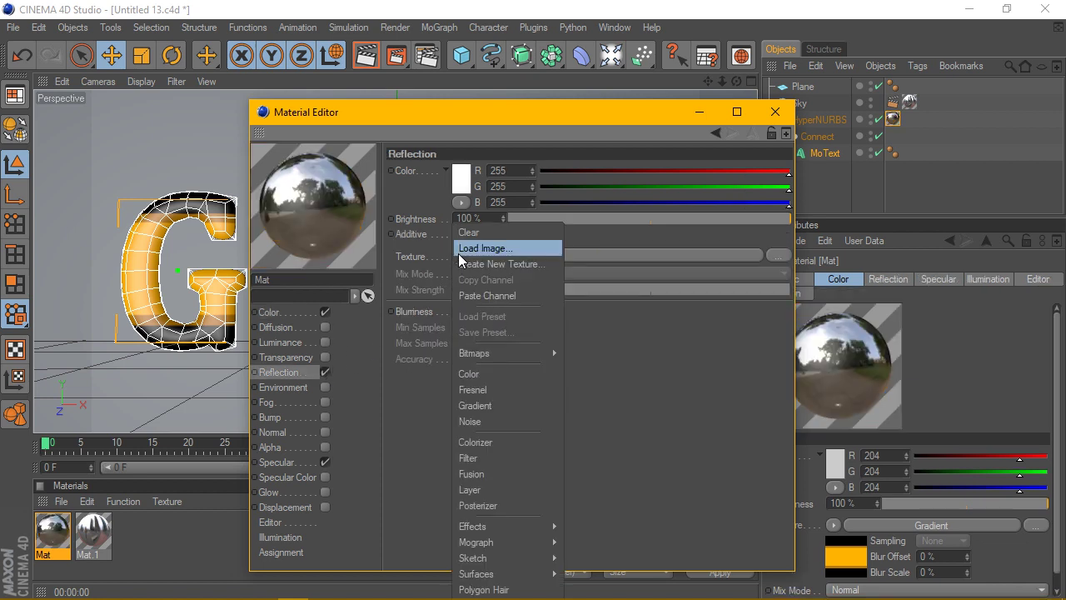
pyautogui.click(508, 296)
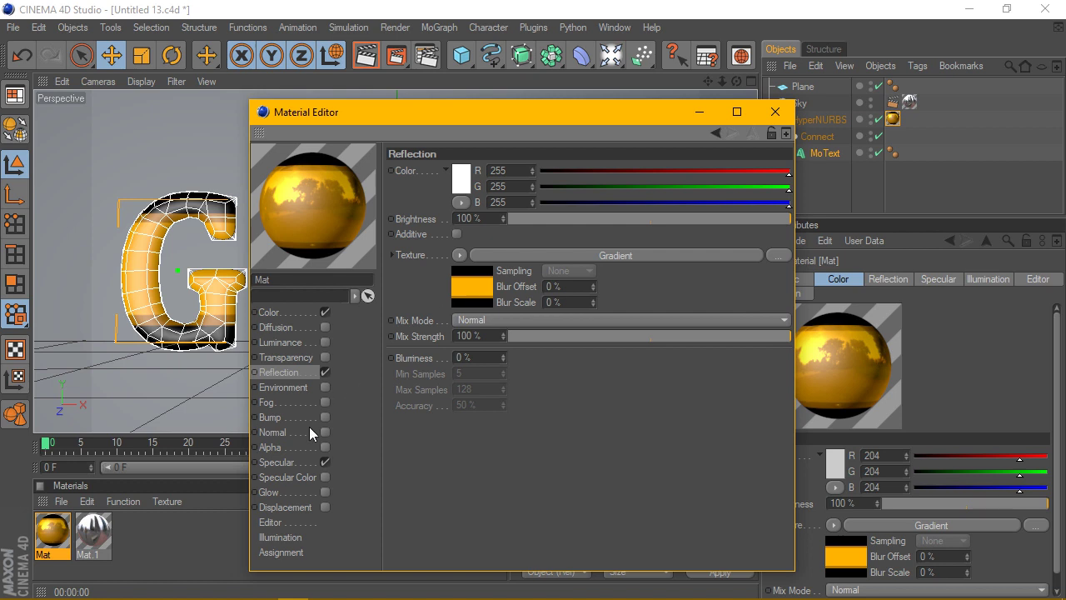
# - Set the specular mode to Metal and bring up the reflection gradient's settings
pyautogui.click(286, 461)
pyautogui.click(476, 223)
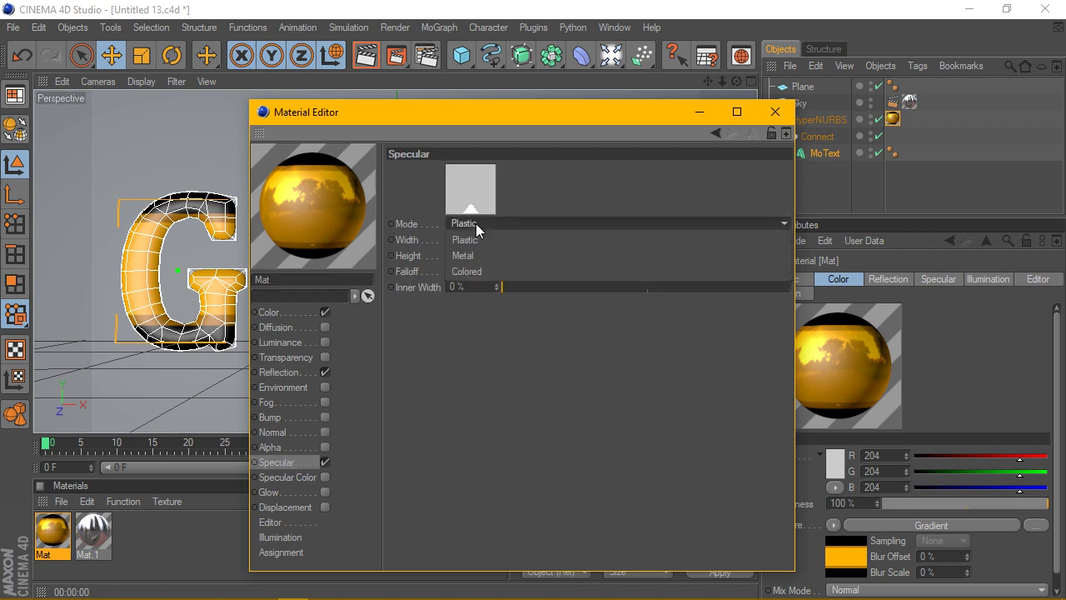
pyautogui.click(486, 252)
pyautogui.click(290, 373)
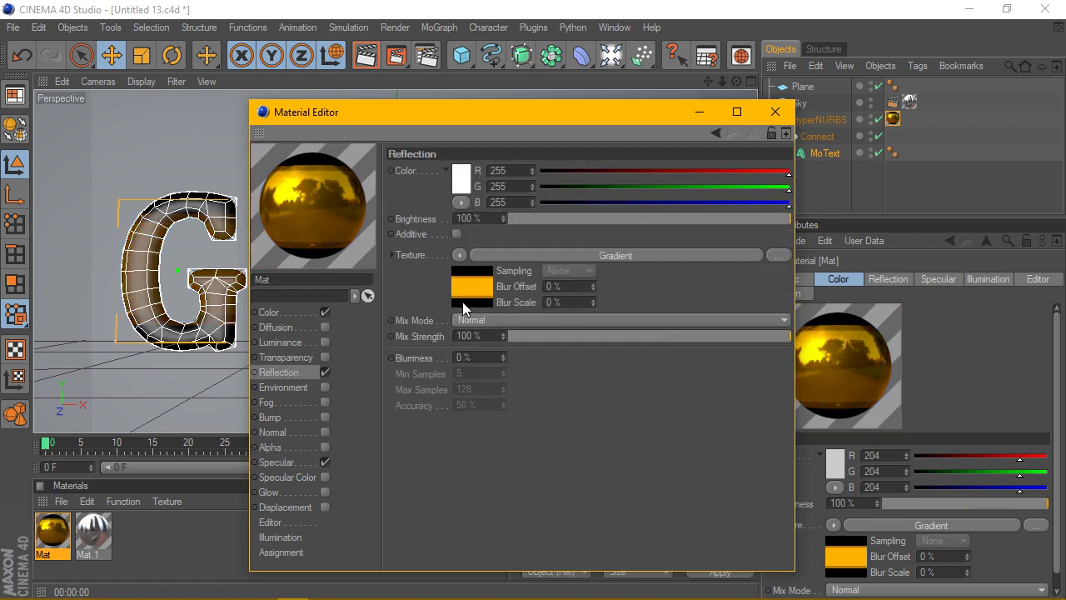
pyautogui.click(463, 300)
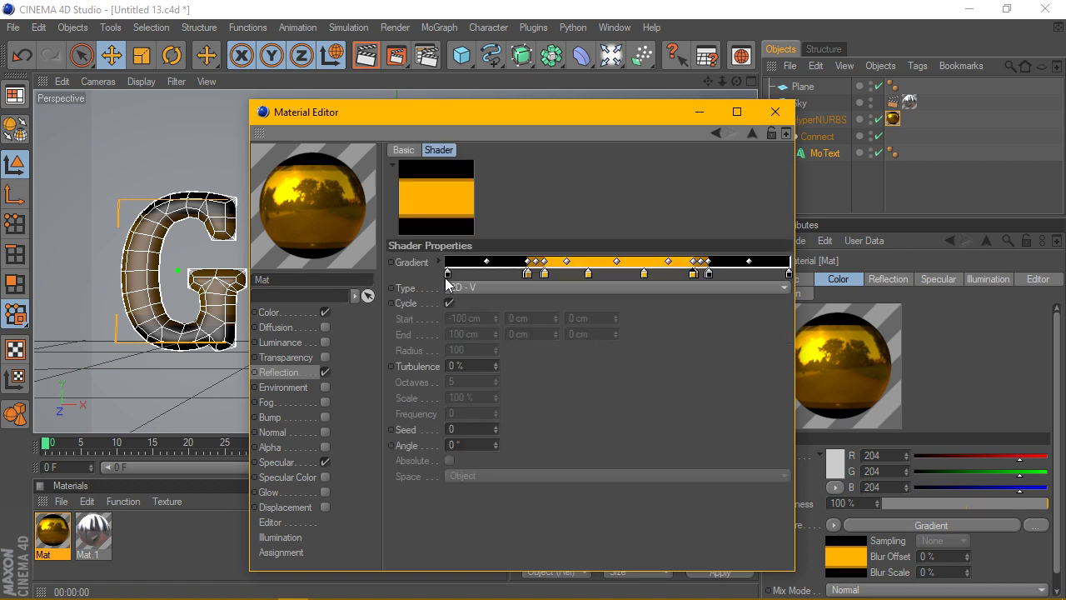
# - Make the first knot dark grey and add a knot near the right end, moved left
pyautogui.doubleClick(448, 277)
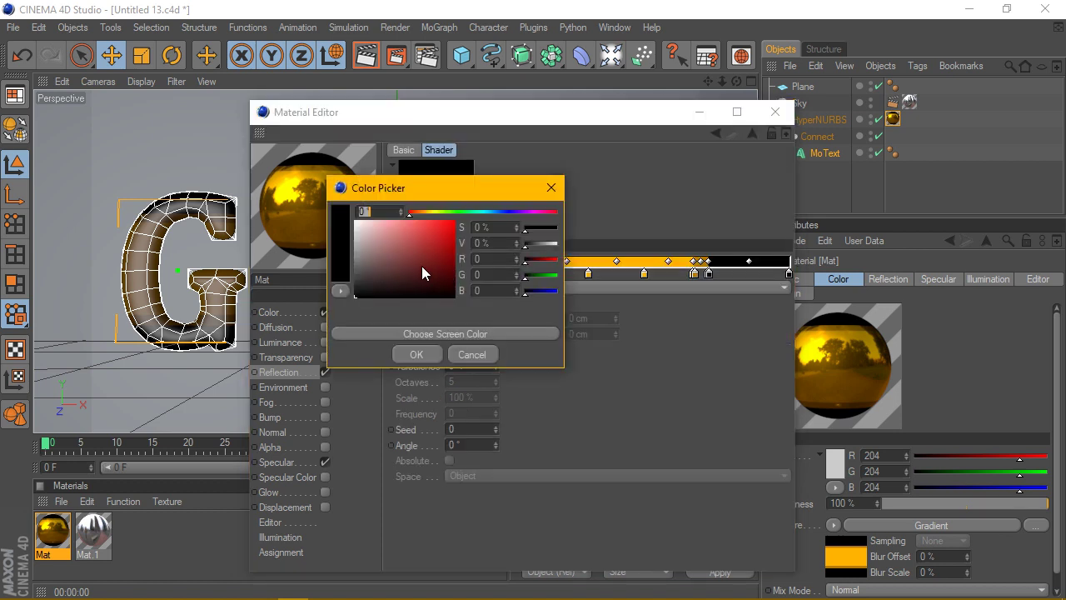
pyautogui.moveTo(365, 265); pyautogui.dragTo(350, 273)
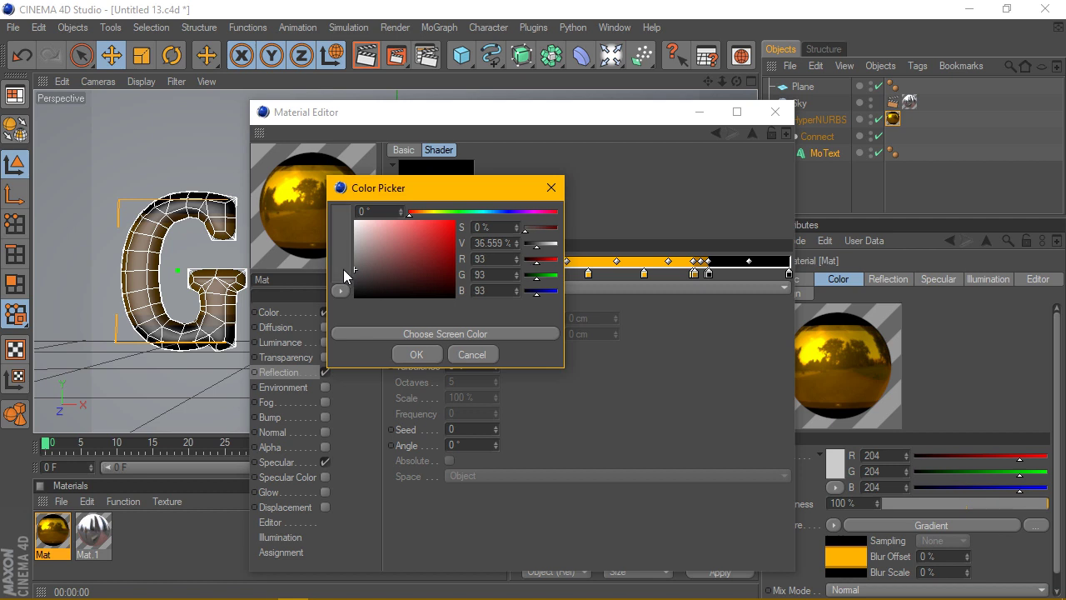
pyautogui.click(415, 354)
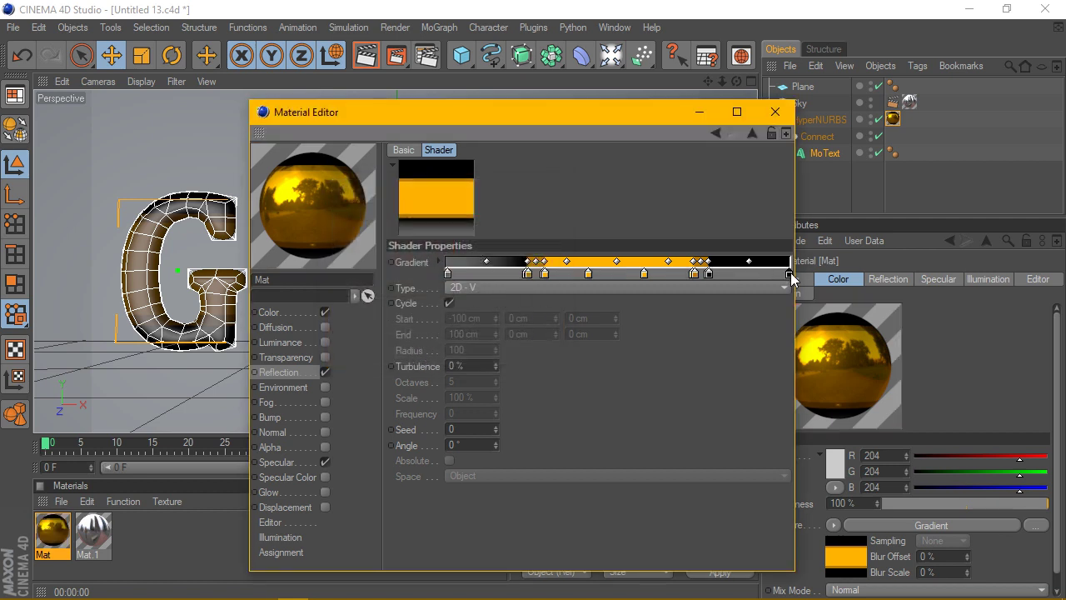
pyautogui.moveTo(790, 276)
pyautogui.mouseDown()
pyautogui.moveTo(450, 279)
pyautogui.moveTo(791, 280)
pyautogui.mouseUp()
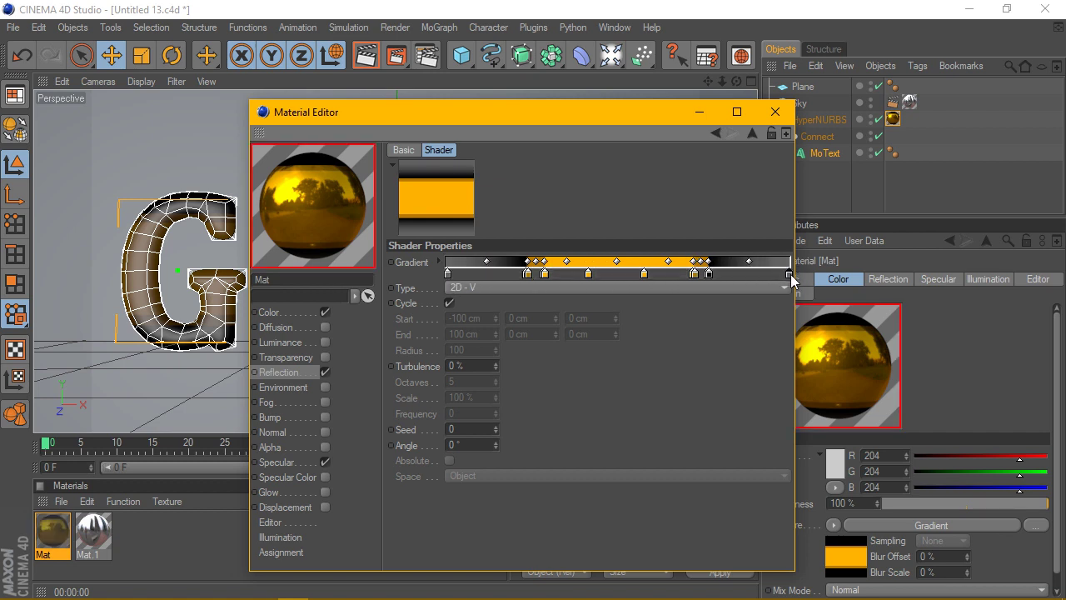
pyautogui.click(709, 274)
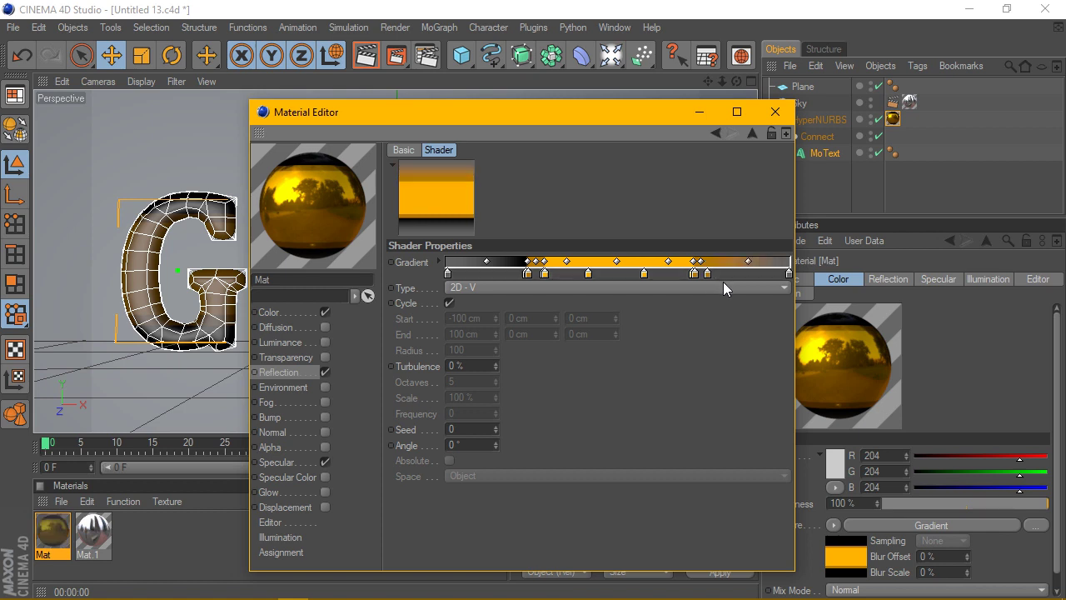
pyautogui.click(775, 275)
pyautogui.moveTo(768, 281); pyautogui.dragTo(708, 280)
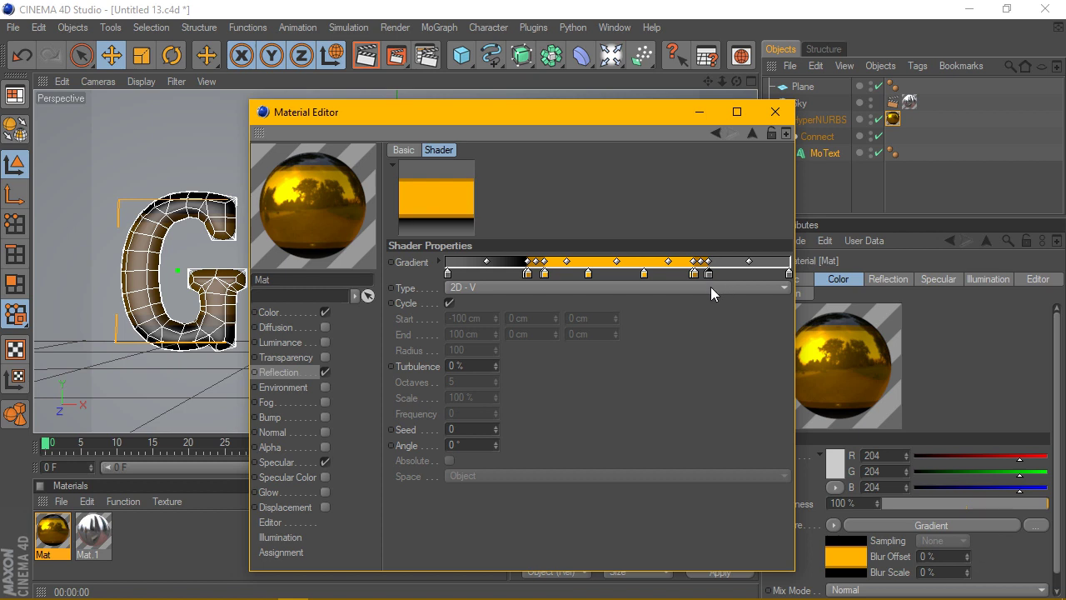
# - Fine-tune the left knots so brown blends into orange at the gold band's edge
pyautogui.click(528, 274)
pyautogui.moveTo(528, 280); pyautogui.dragTo(526, 280)
pyautogui.moveTo(525, 279)
pyautogui.mouseDown()
pyautogui.moveTo(480, 285)
pyautogui.moveTo(523, 276)
pyautogui.mouseUp()
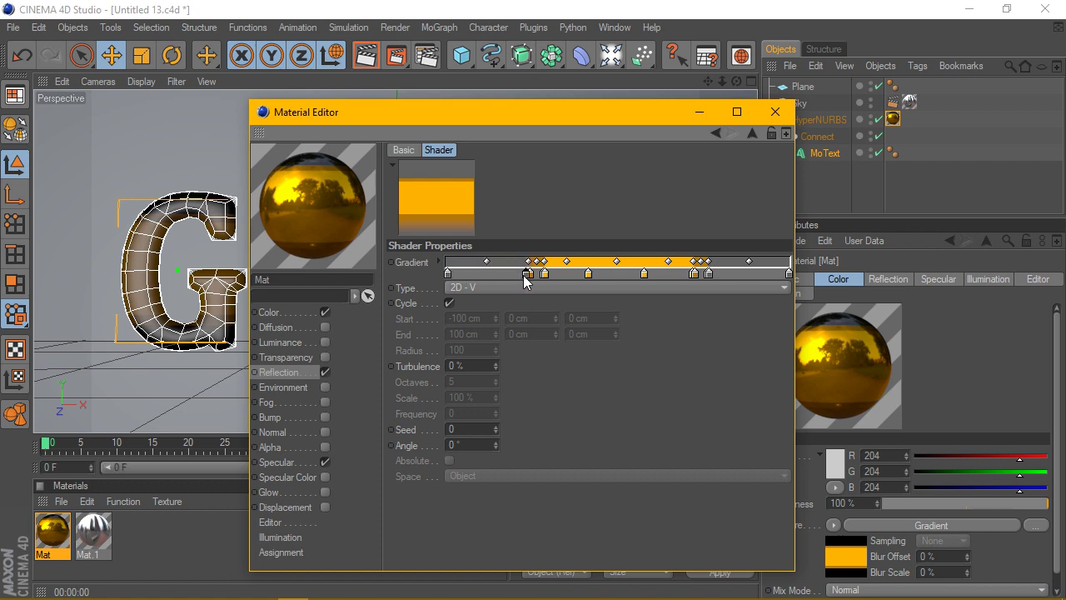
pyautogui.moveTo(524, 276); pyautogui.dragTo(521, 280)
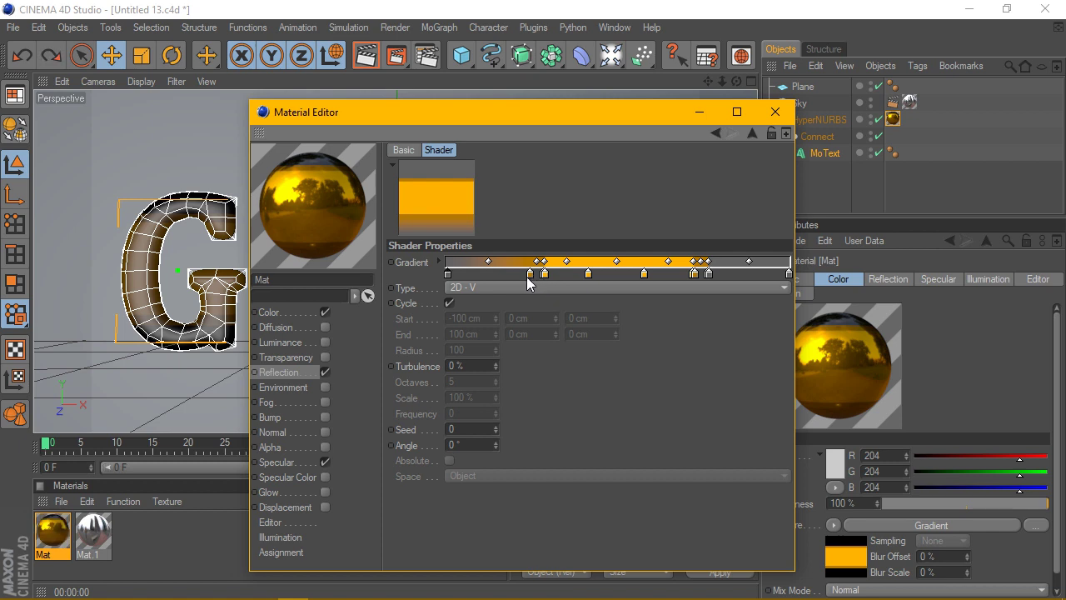
pyautogui.click(528, 278)
pyautogui.moveTo(528, 279); pyautogui.dragTo(526, 274)
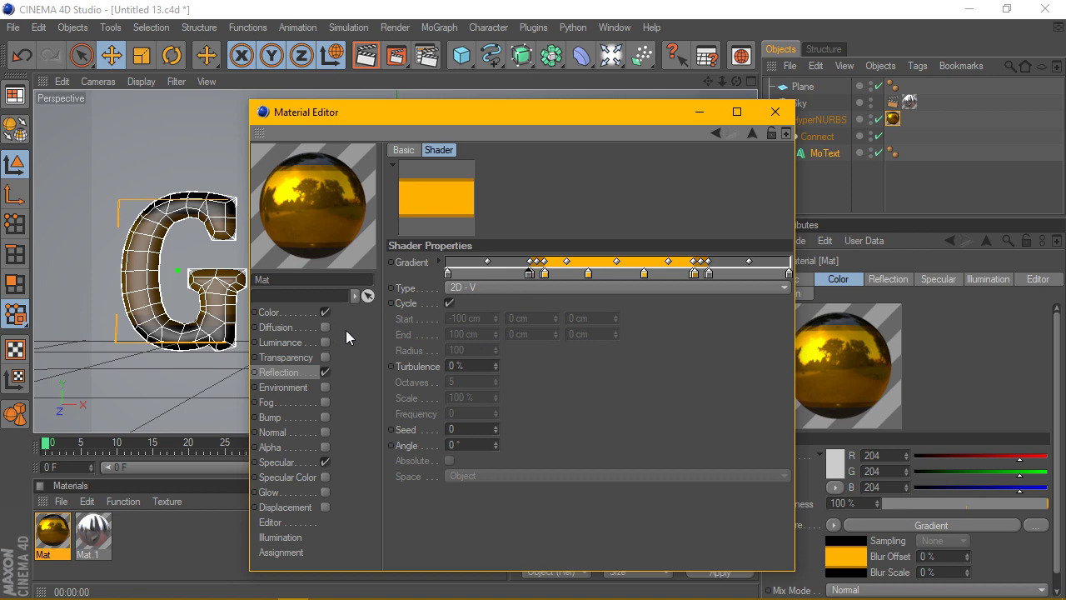
# - Close the Material Editor and render the active view of the banded GOLD text
pyautogui.click(771, 118)
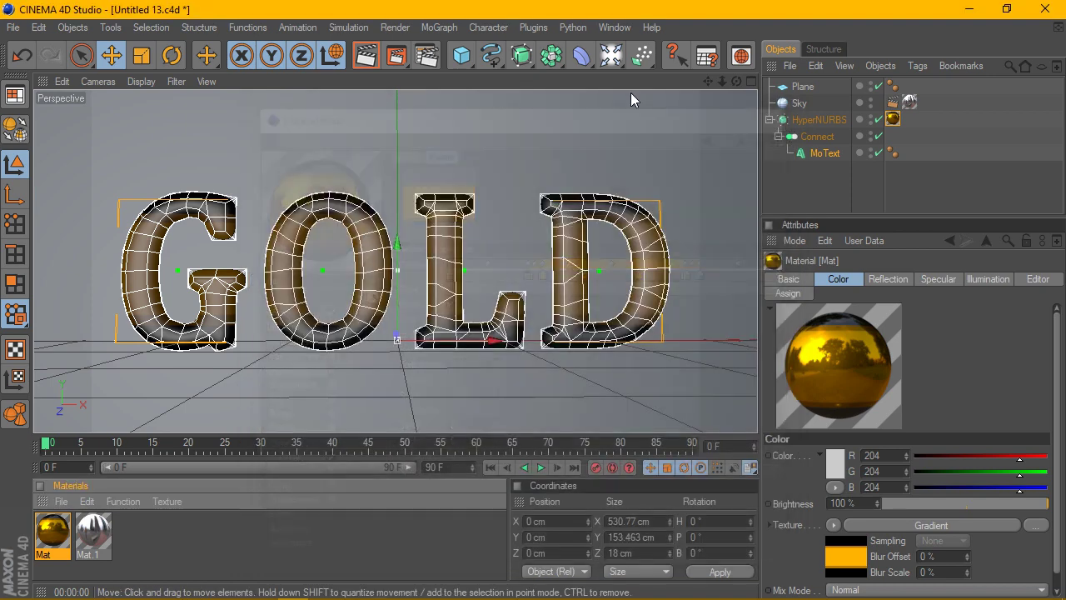
pyautogui.click(367, 57)
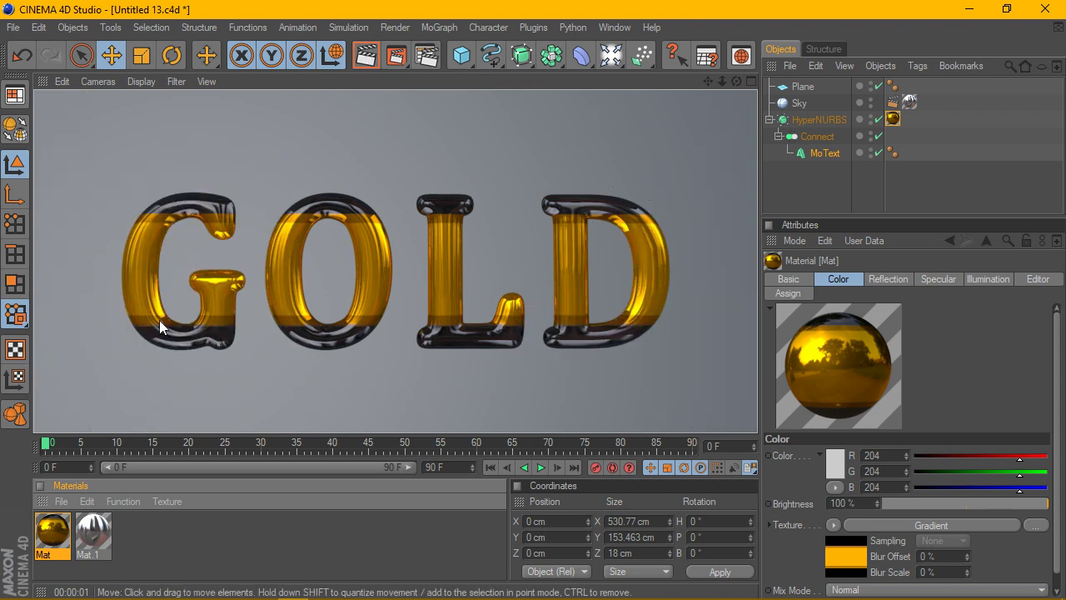
# - Copy Mat's Color gradient into a newly enabled Bump channel
pyautogui.doubleClick(55, 532)
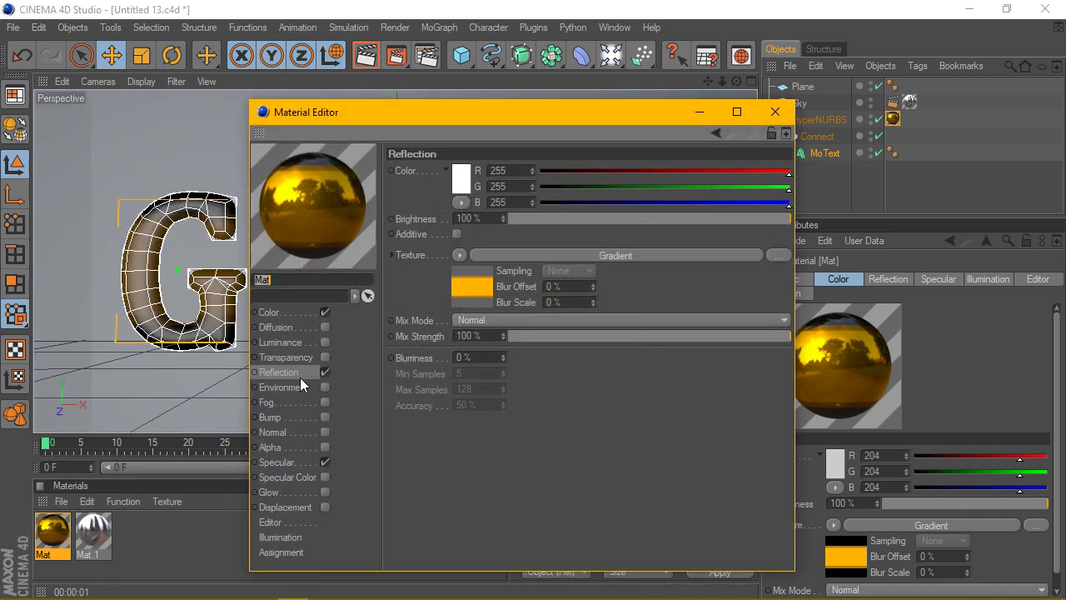
pyautogui.click(275, 312)
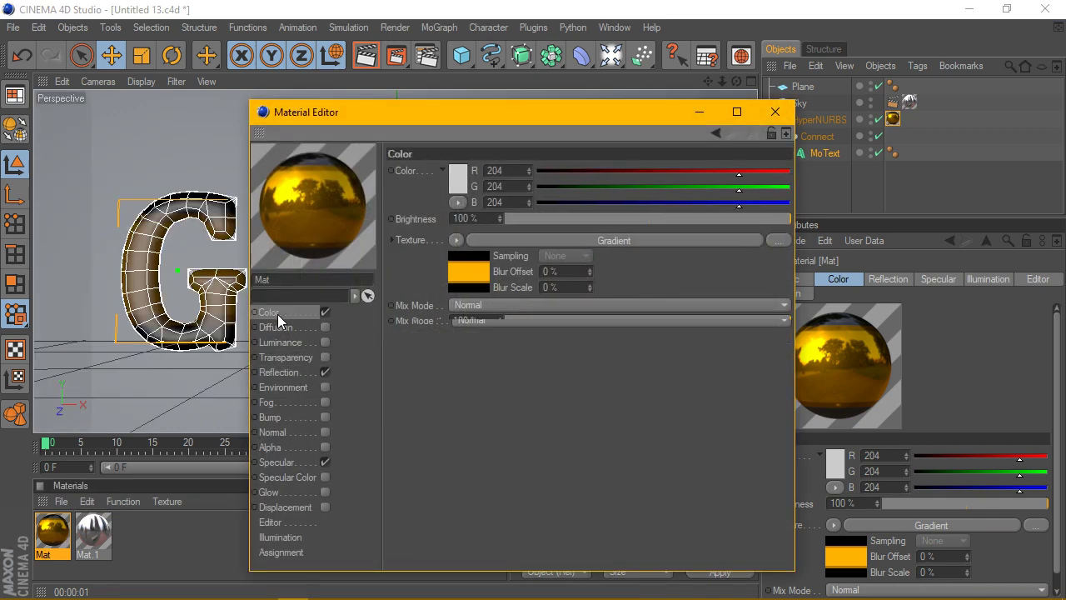
pyautogui.click(459, 240)
pyautogui.click(488, 279)
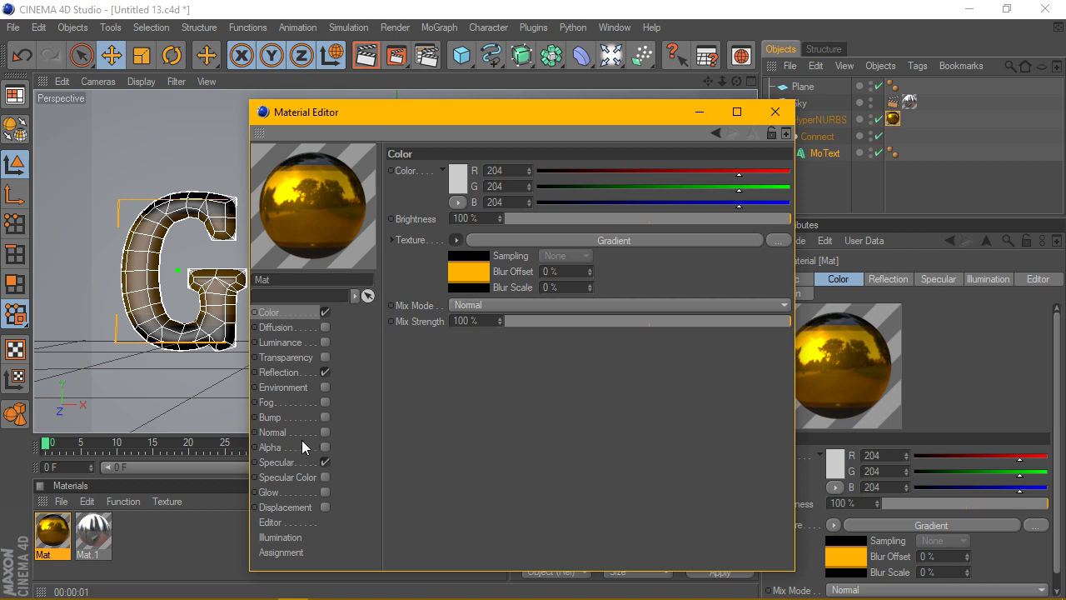
pyautogui.click(325, 416)
pyautogui.click(448, 209)
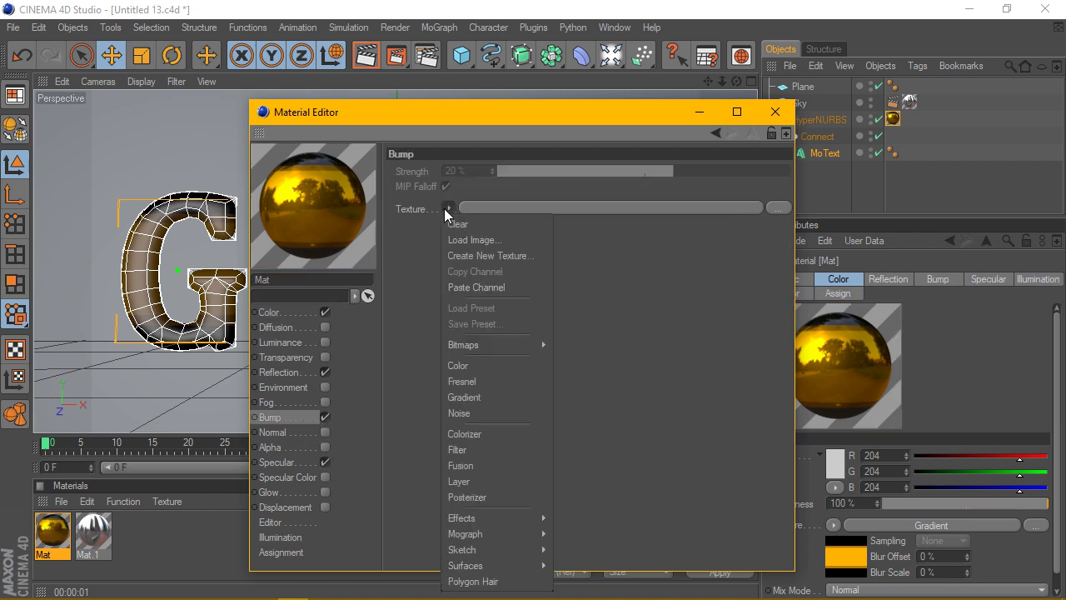
pyautogui.click(480, 286)
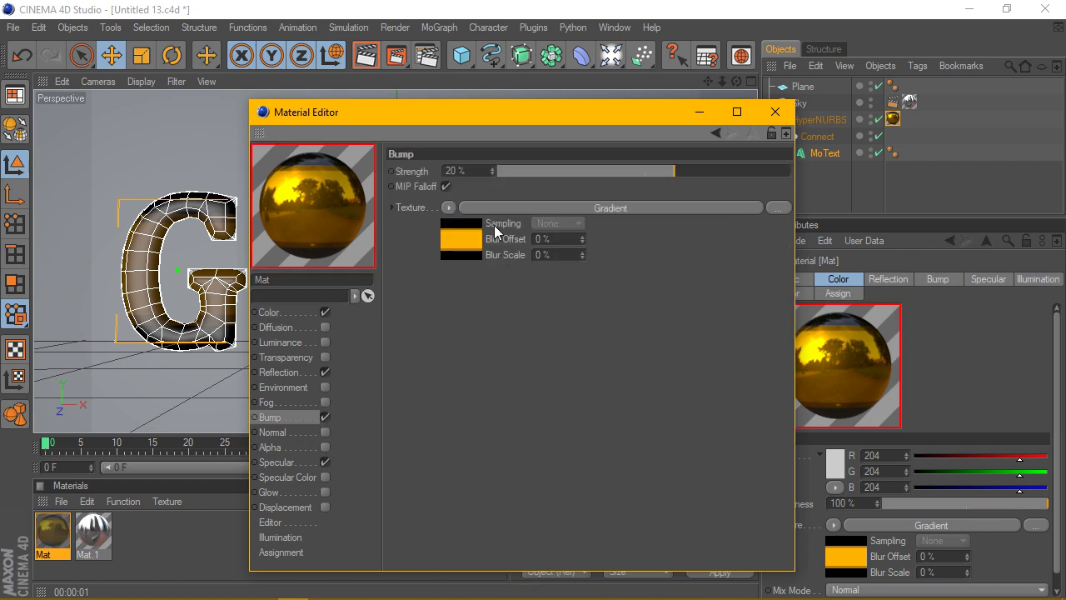
# - Set bump strength to 1500% and render the view to check the bump
pyautogui.click(495, 175)
pyautogui.write('1')
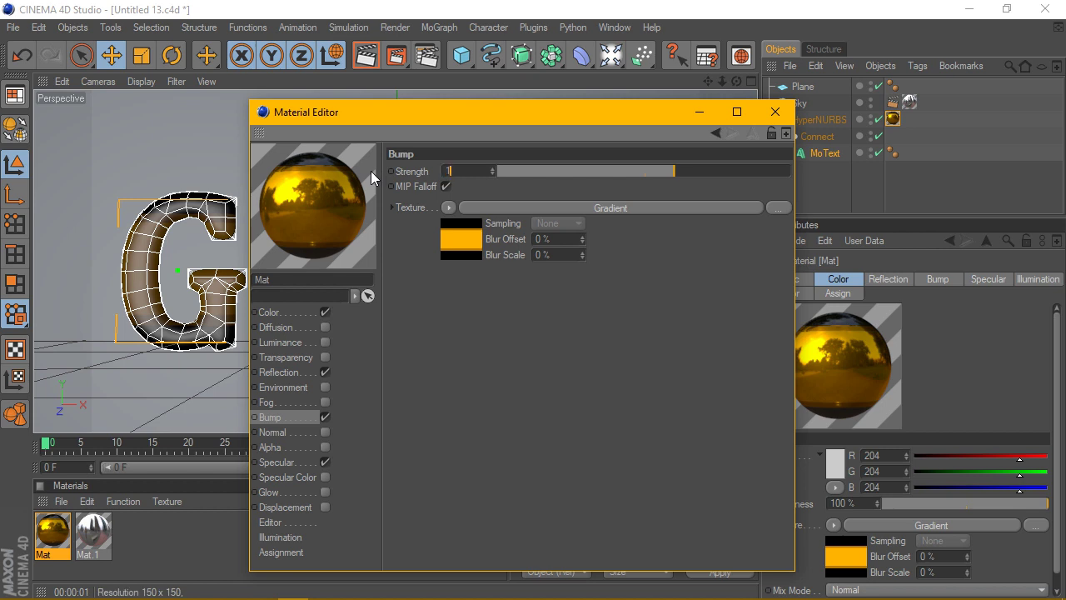
pyautogui.write('500')
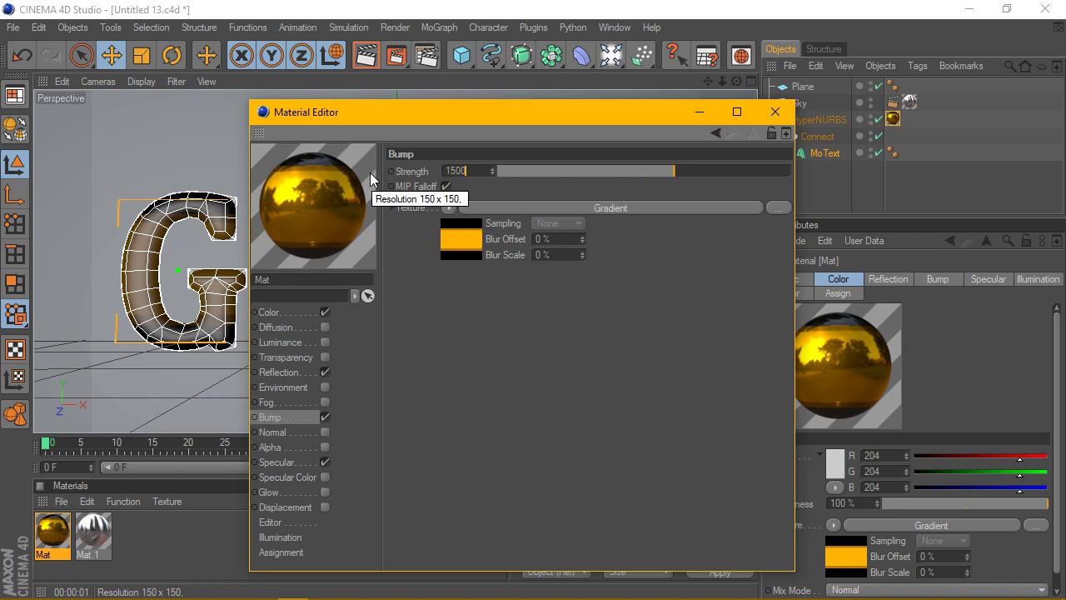
pyautogui.press('Return')
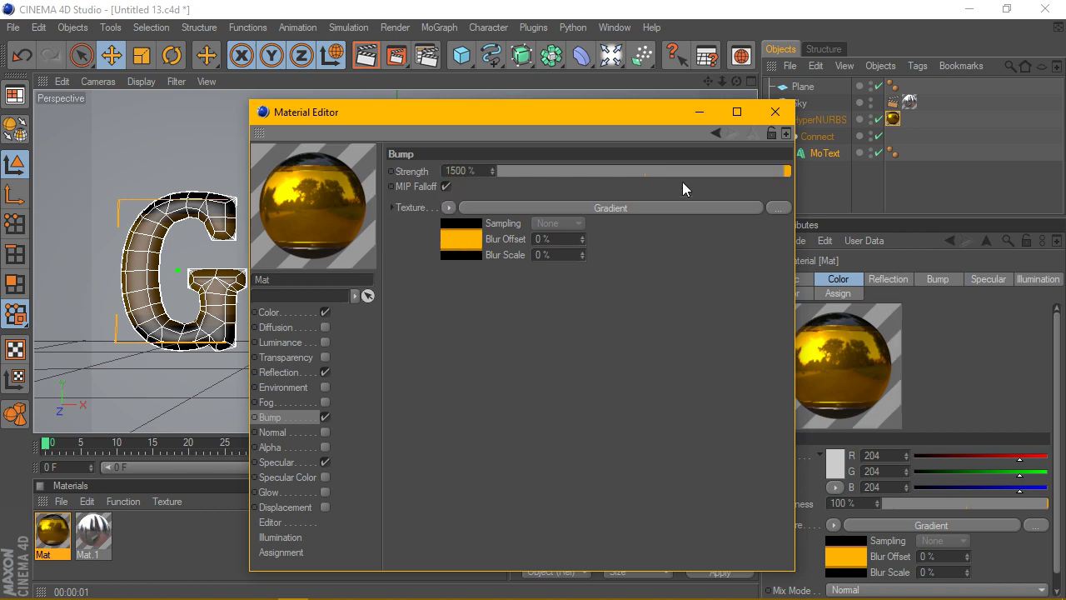
pyautogui.click(775, 111)
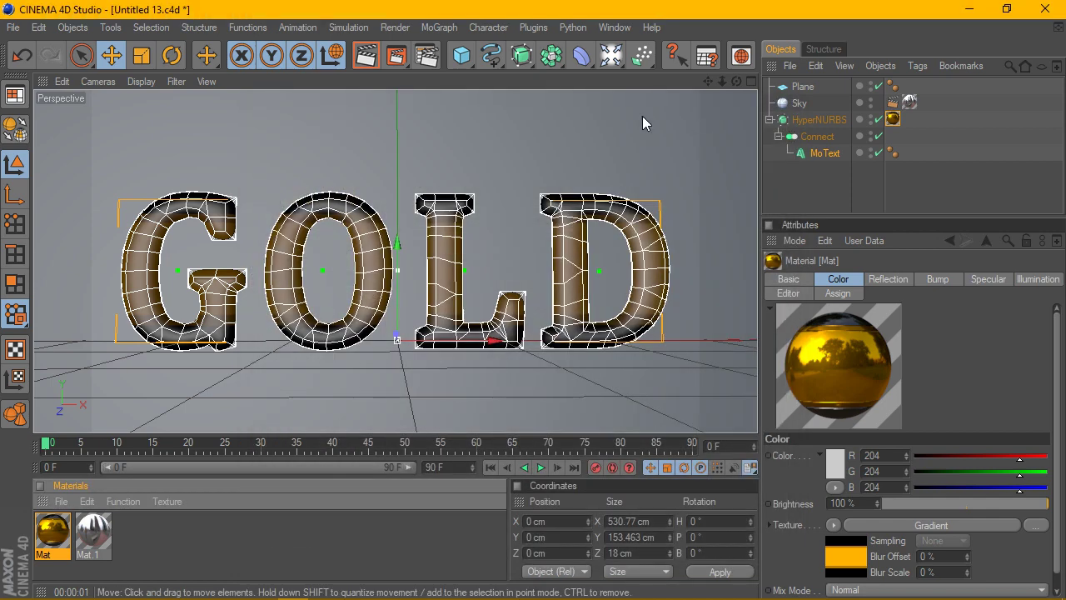
pyautogui.click(367, 65)
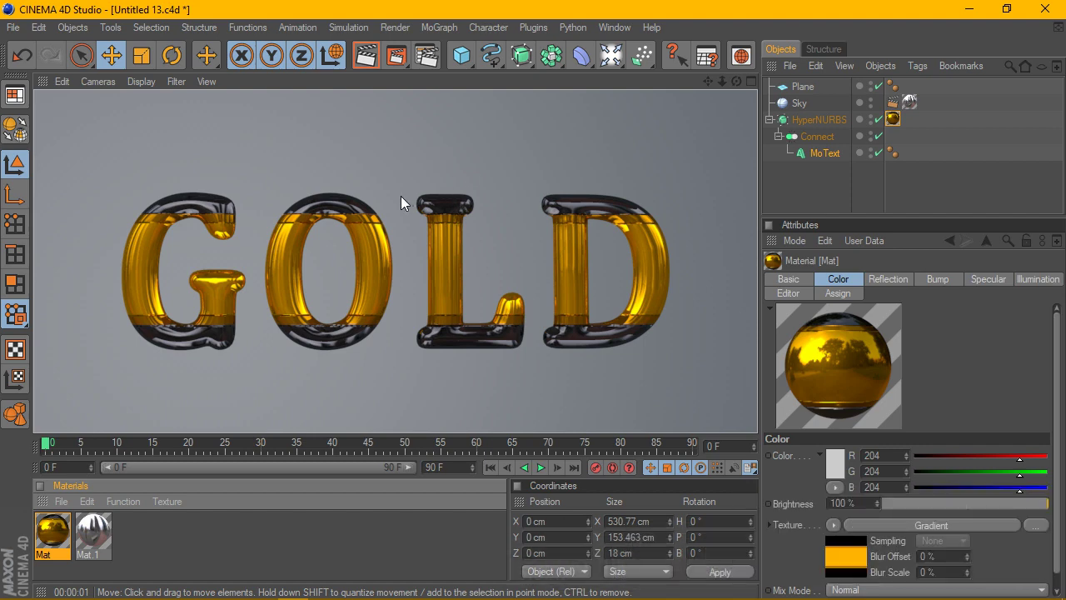
pyautogui.doubleClick(63, 533)
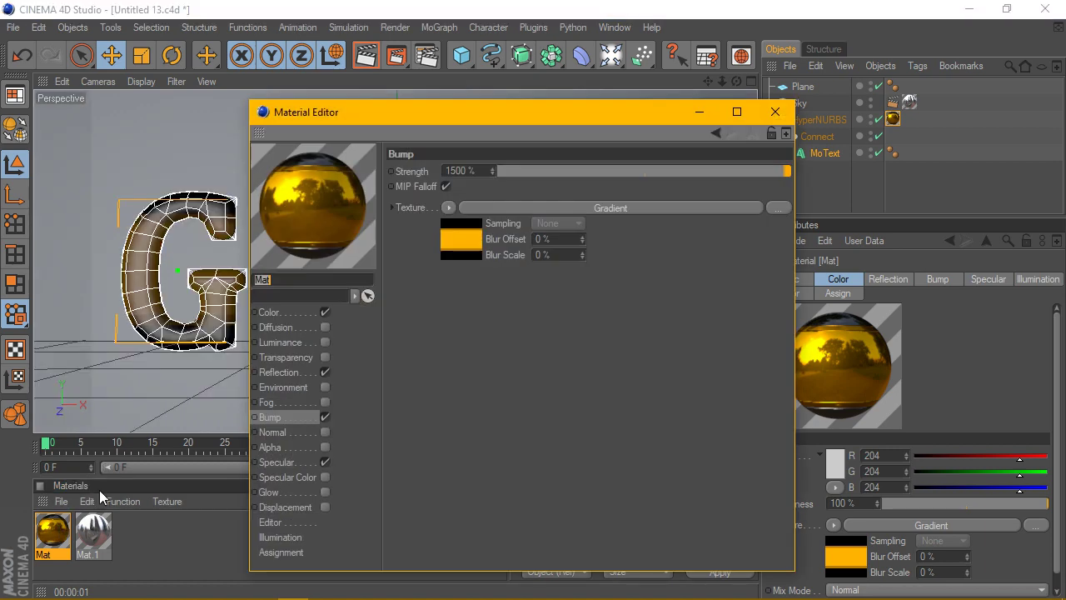
# - Copy the colour channel's gradient into a newly enabled displacement channel
pyautogui.click(268, 312)
pyautogui.click(450, 240)
pyautogui.click(483, 280)
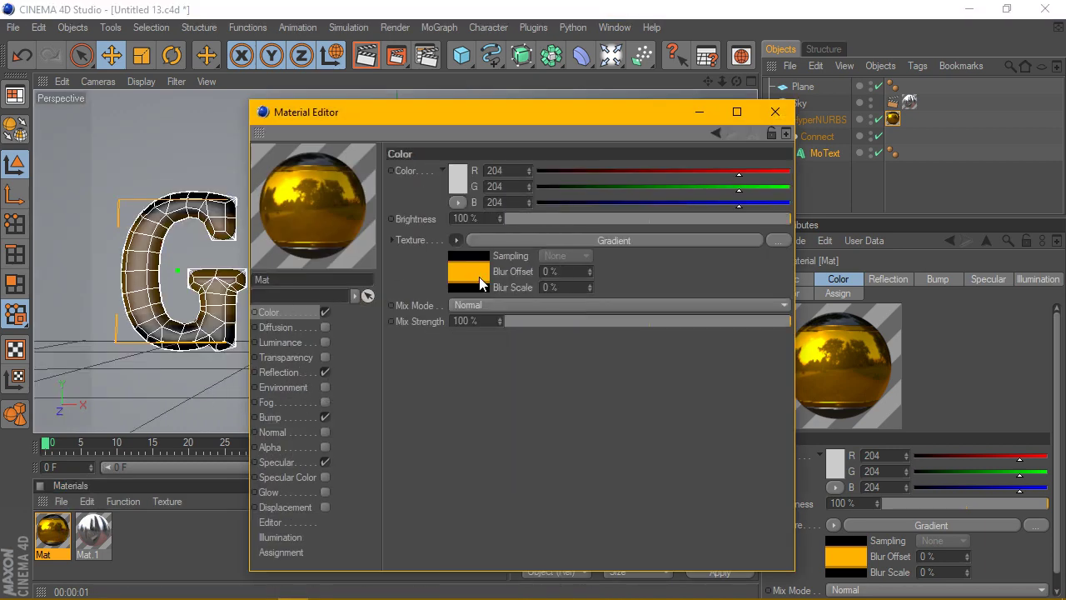
pyautogui.click(325, 507)
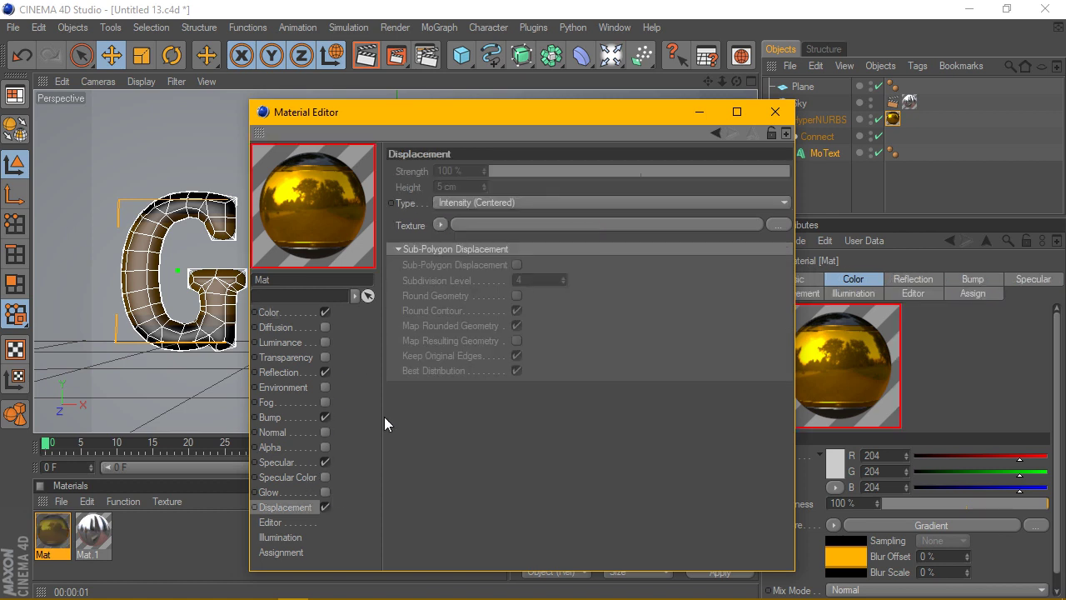
pyautogui.click(440, 225)
pyautogui.click(446, 407)
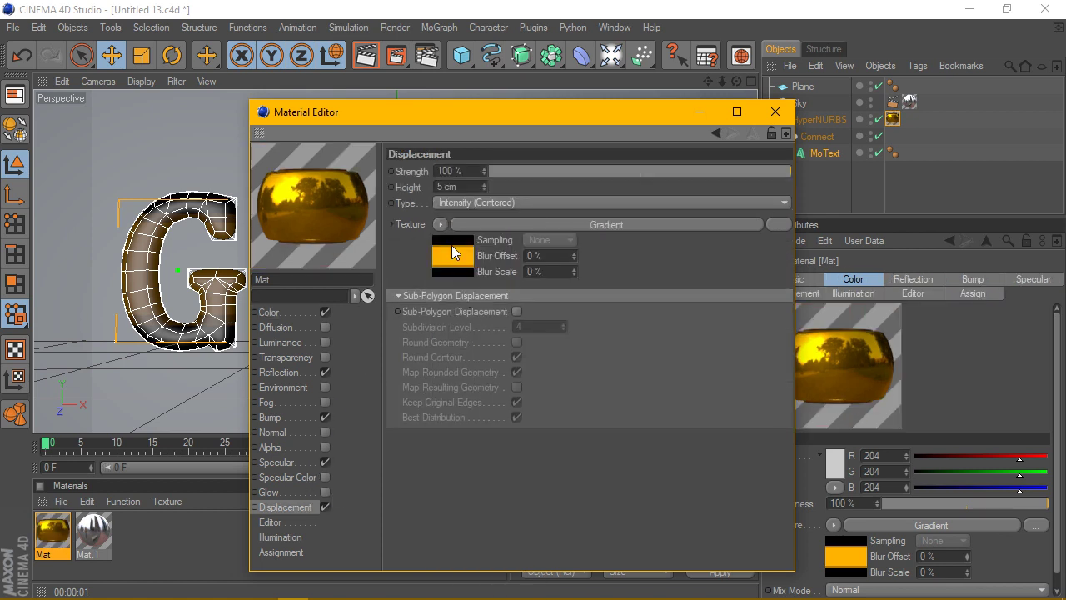
# - Set the displacement strength to 50% and render to check it
pyautogui.doubleClick(477, 176)
pyautogui.write('50')
pyautogui.write('0')
pyautogui.press('Return')
pyautogui.doubleClick(473, 174)
pyautogui.write('50')
pyautogui.press('Return')
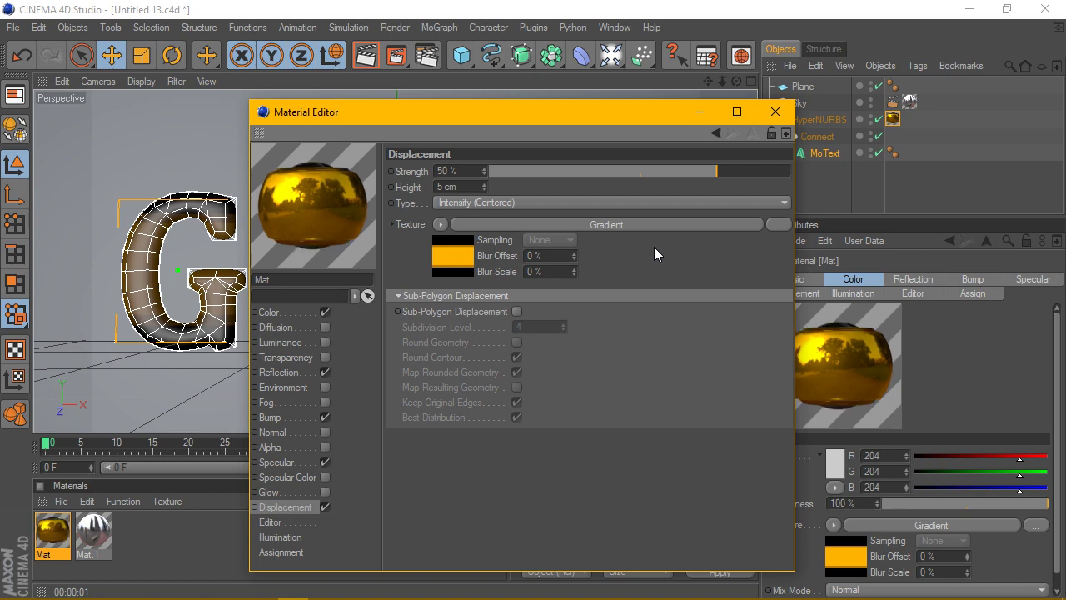
pyautogui.click(786, 119)
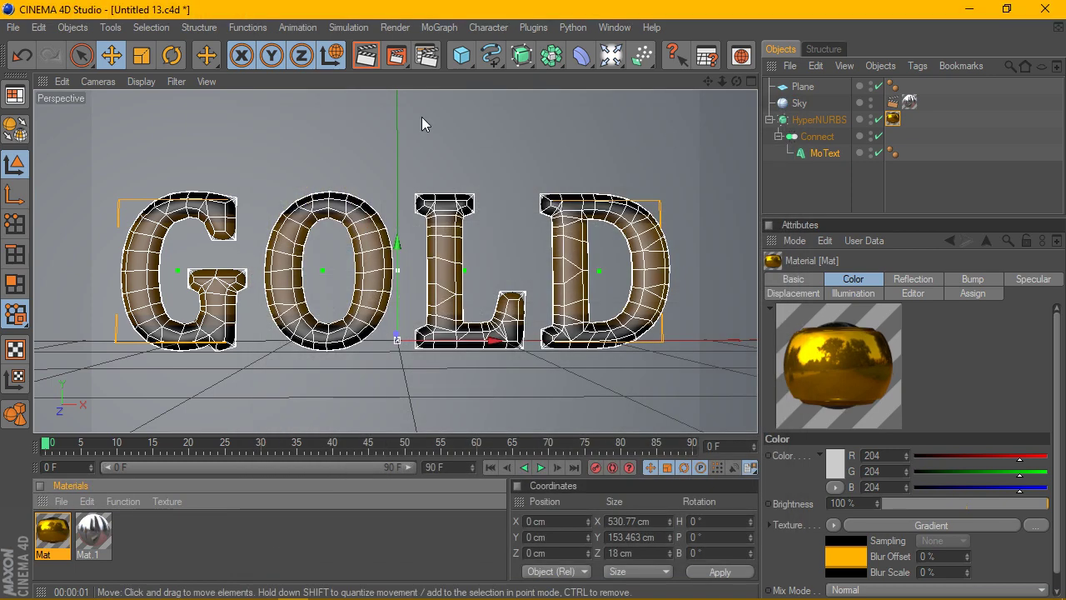
pyautogui.click(364, 58)
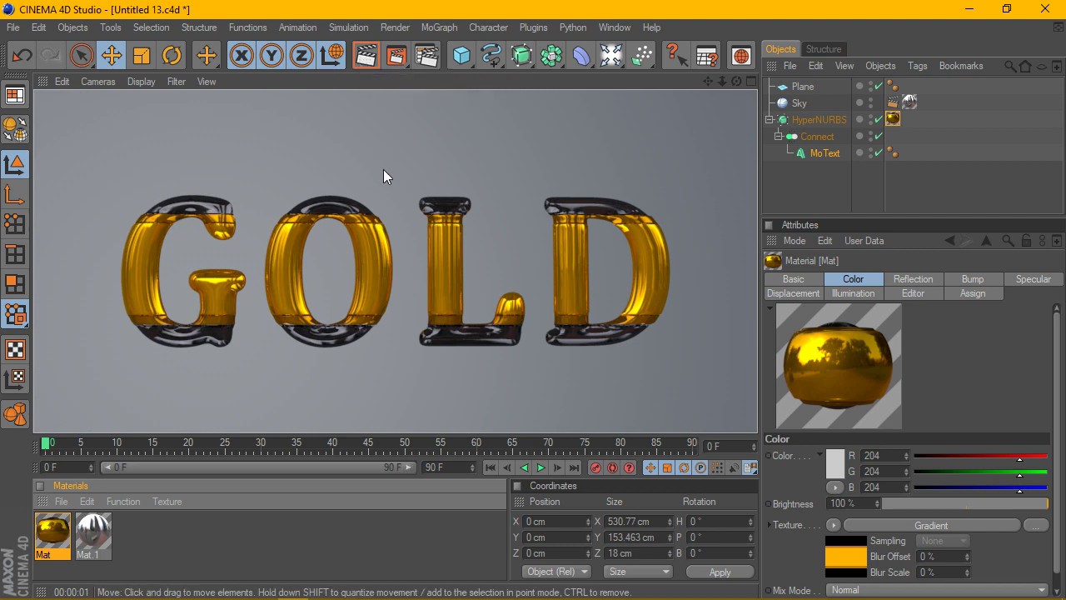
# - Raise the Mat displacement strength to 80% and render a preview
pyautogui.doubleClick(65, 530)
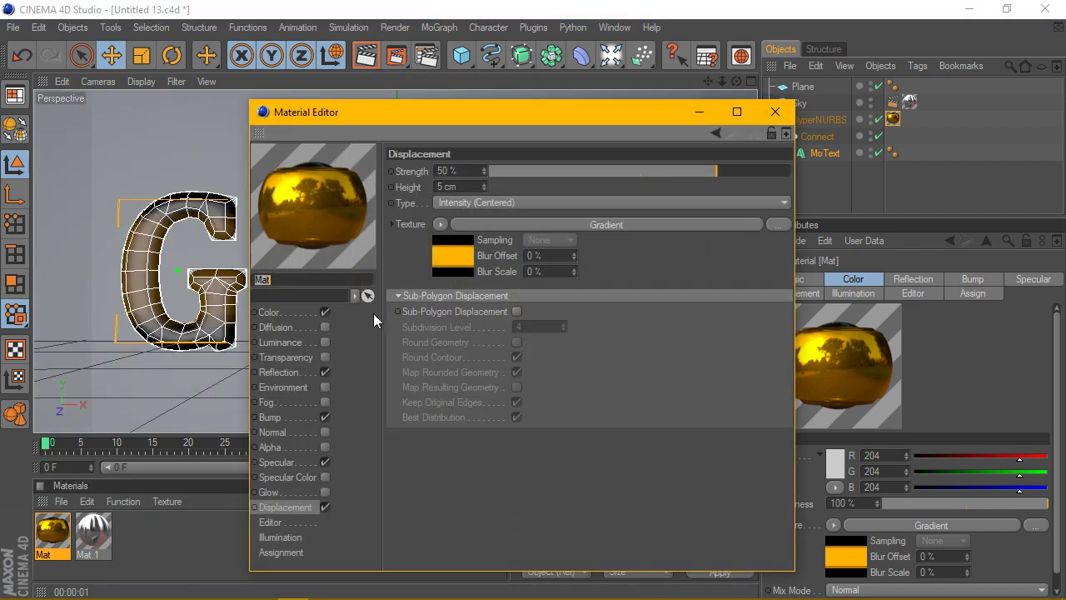
pyautogui.click(301, 508)
pyautogui.moveTo(481, 171); pyautogui.dragTo(407, 176)
pyautogui.write('80')
pyautogui.press('Return')
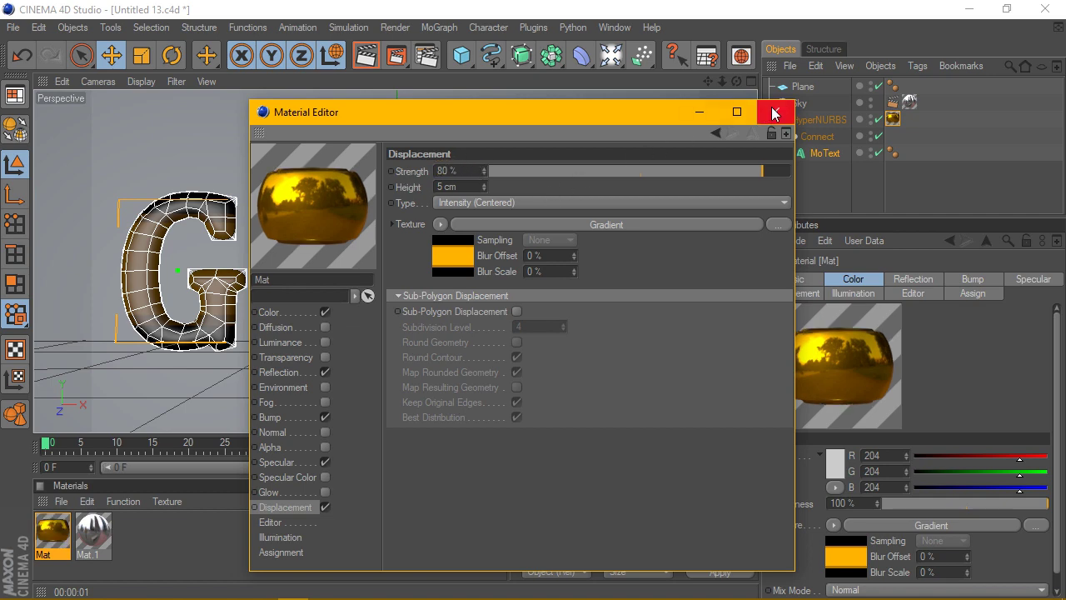
pyautogui.click(774, 111)
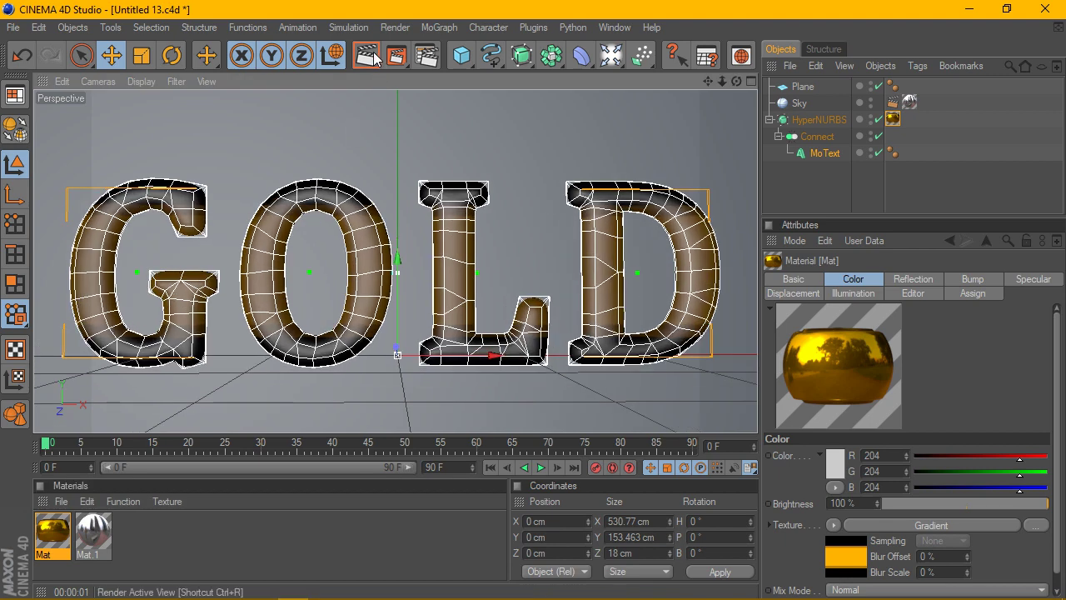
pyautogui.click(372, 59)
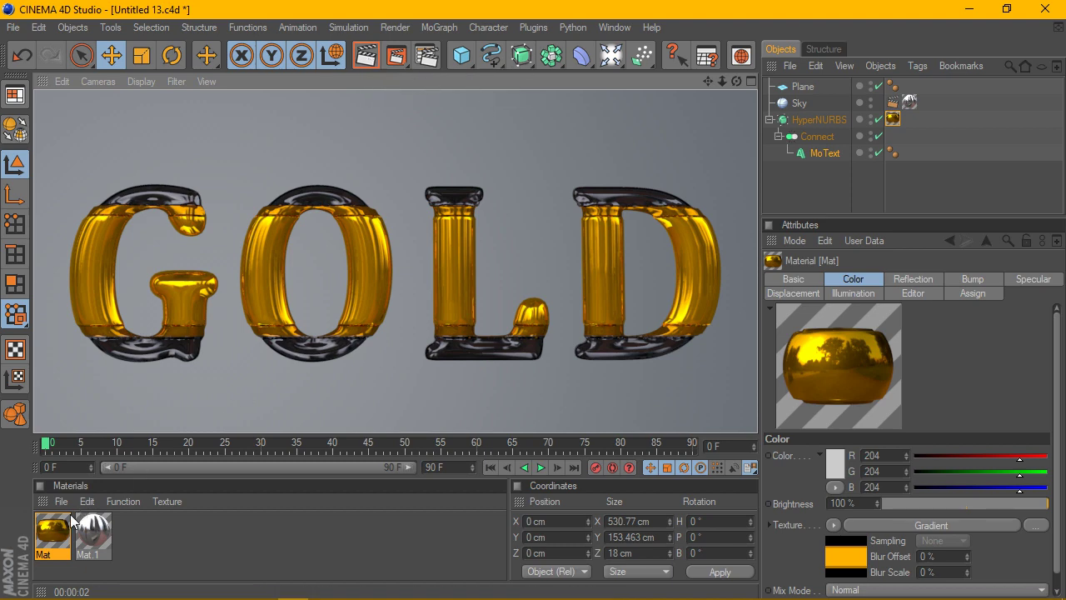
# - Reduce the Mat displacement strength to 65%
pyautogui.click(62, 529)
pyautogui.doubleClick(63, 529)
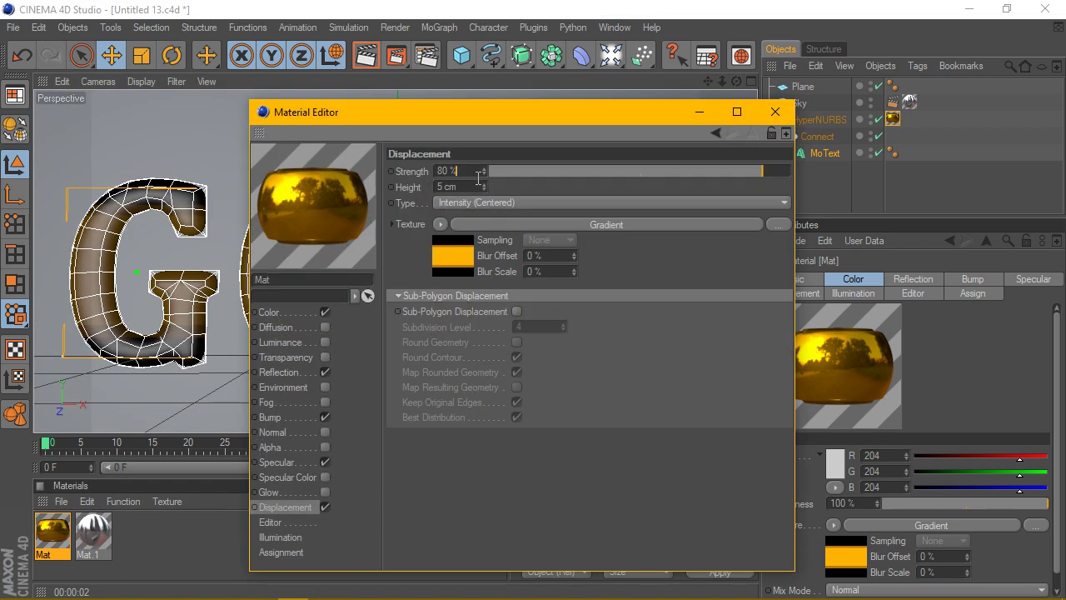
pyautogui.click(442, 170)
pyautogui.write('65')
pyautogui.press('Return')
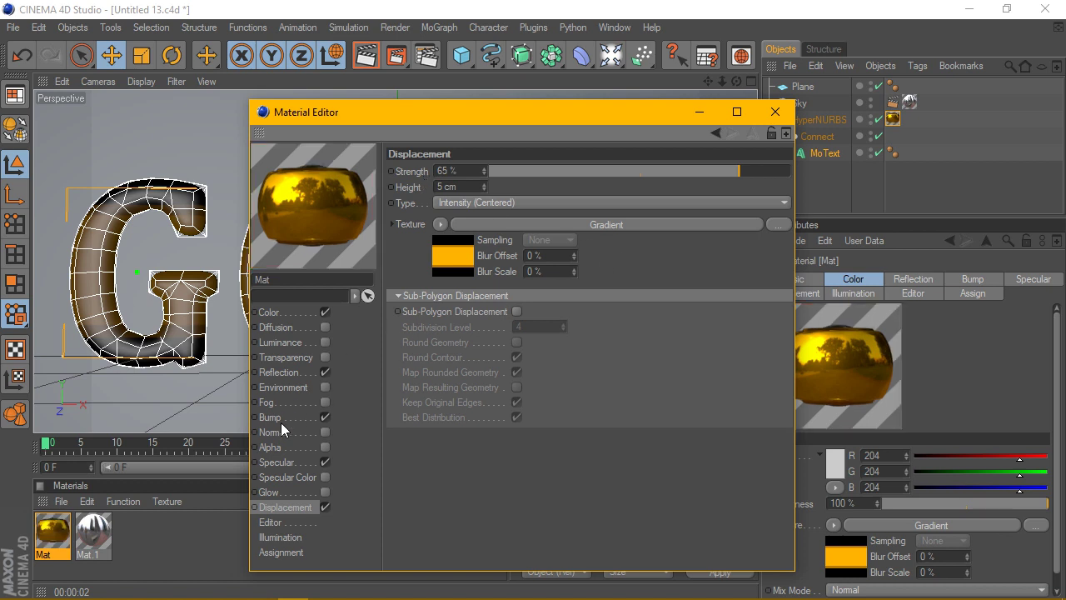
# - Set the Mat bump strength to 1000% and render the ridged gold letters
pyautogui.click(279, 419)
pyautogui.moveTo(485, 172); pyautogui.dragTo(423, 173)
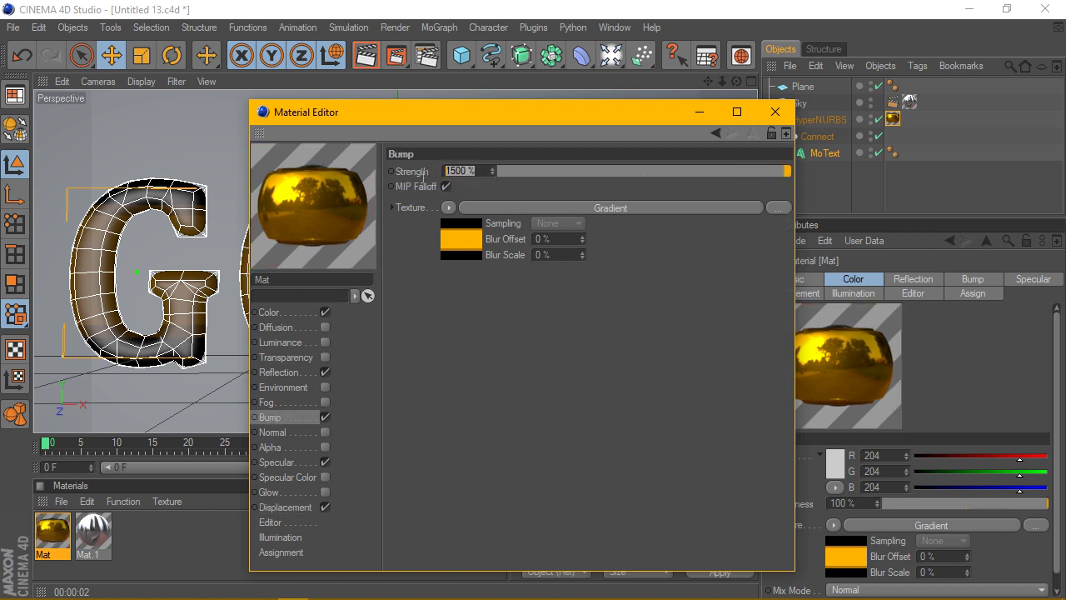
pyautogui.write('1000')
pyautogui.press('Return')
pyautogui.click(766, 116)
pyautogui.click(366, 56)
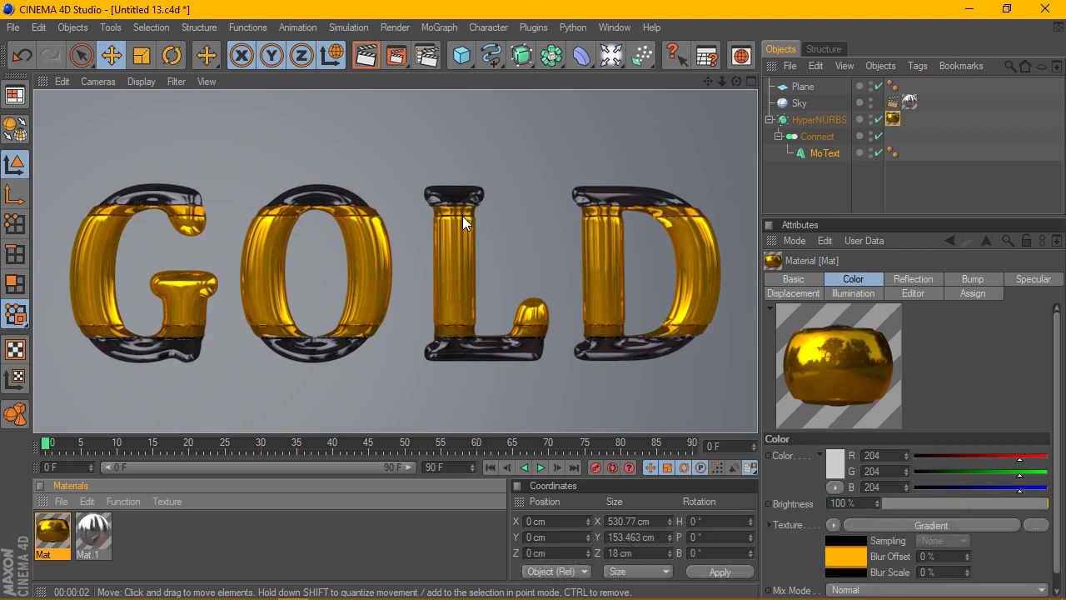
# - Set the MoText start and end cap radii to 14 cm and render
pyautogui.click(282, 276)
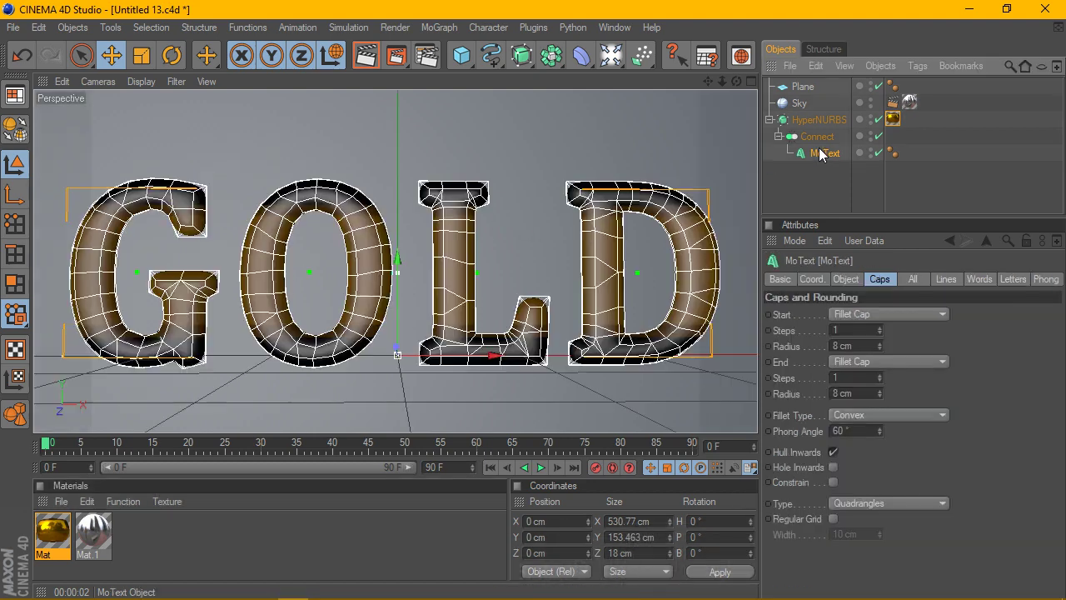
pyautogui.click(862, 348)
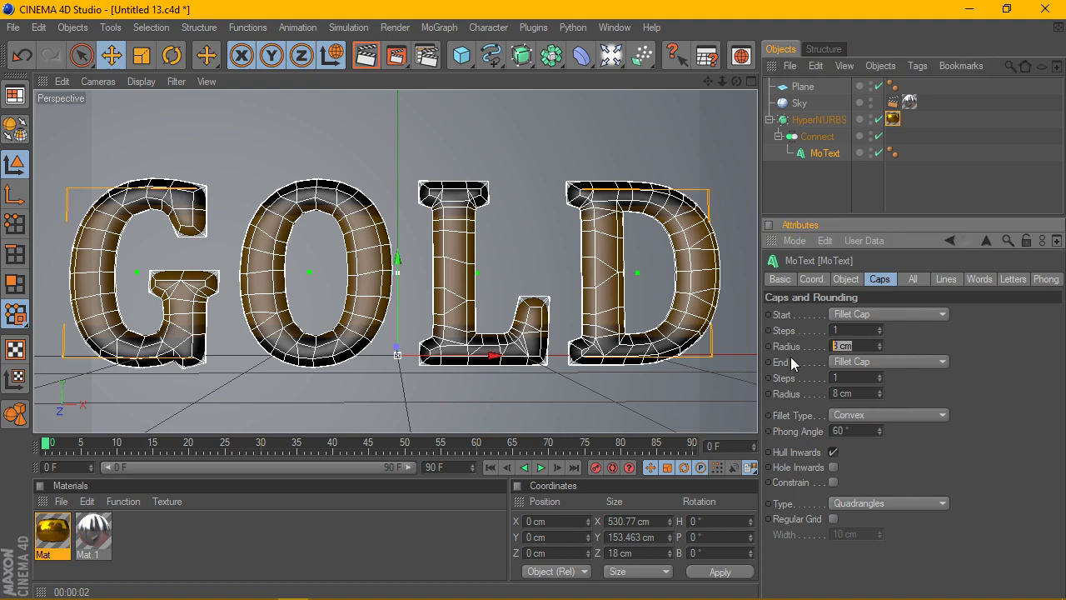
pyautogui.write('14')
pyautogui.press('Return')
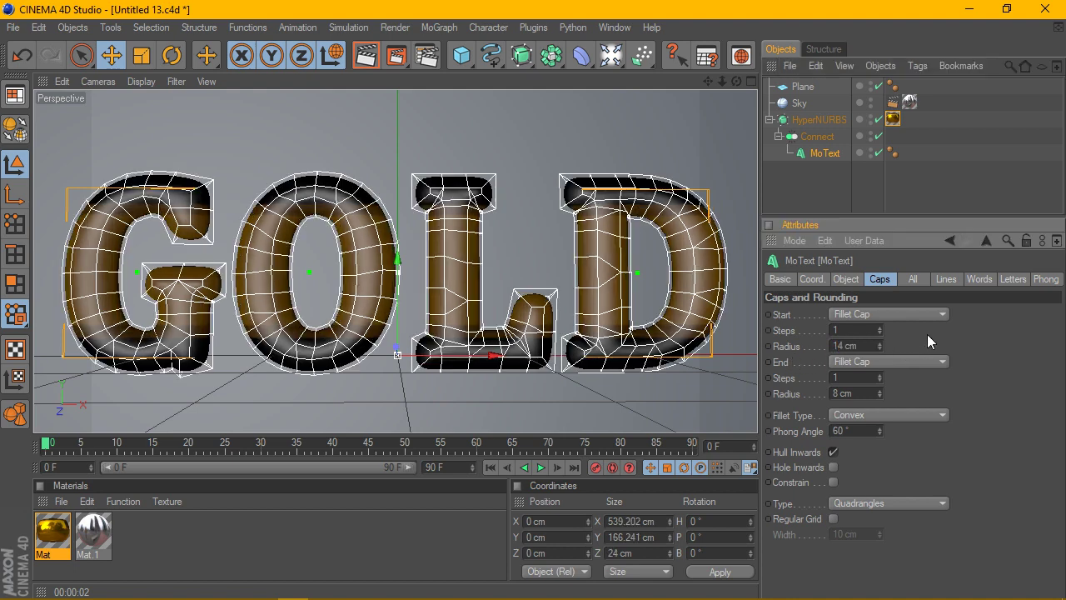
pyautogui.click(871, 395)
pyautogui.write('14')
pyautogui.press('Return')
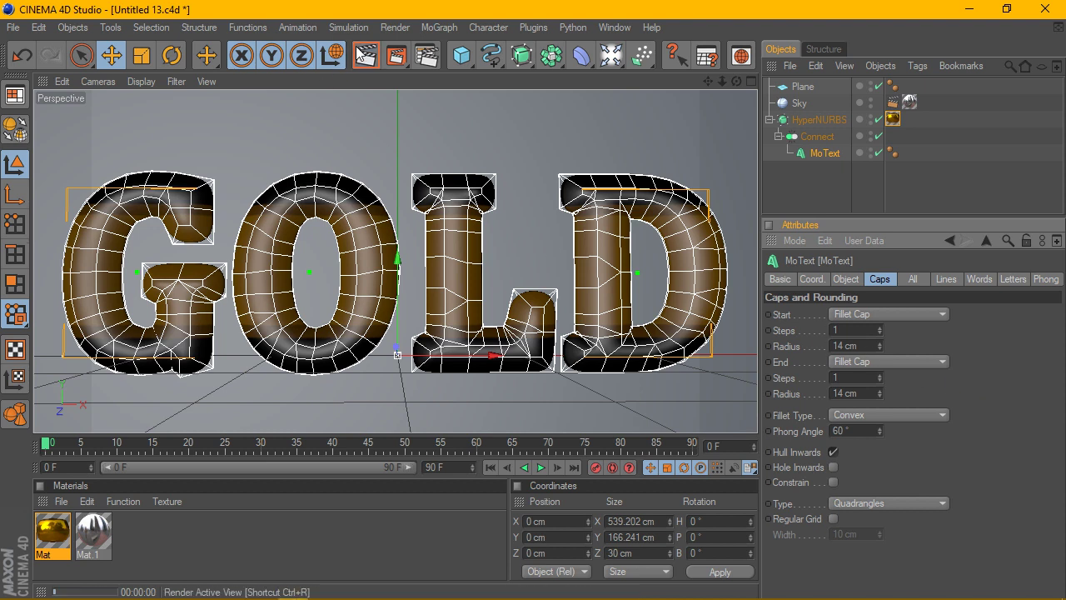
pyautogui.click(359, 51)
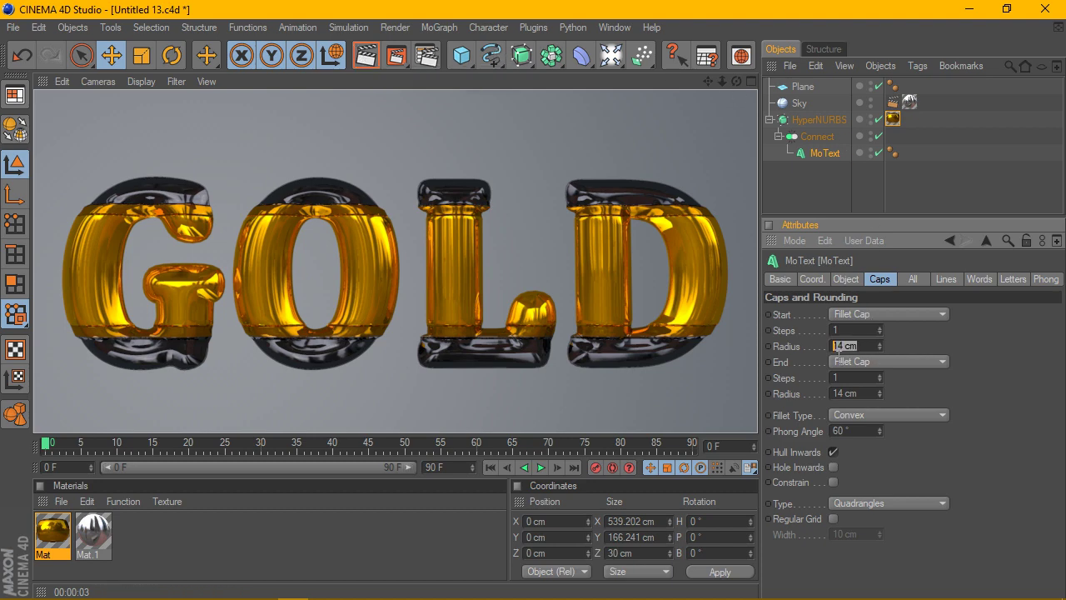
# - Change the cap radius to 10 cm, render, then clear the render
pyautogui.write('10')
pyautogui.doubleClick(869, 399)
pyautogui.write('10')
pyautogui.press('Return')
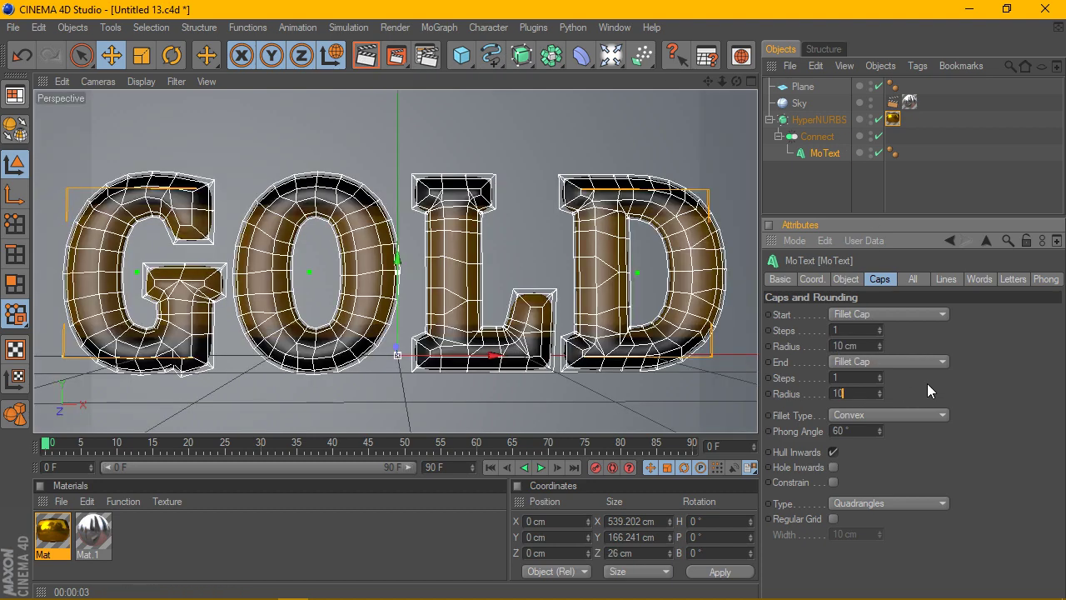
pyautogui.click(364, 57)
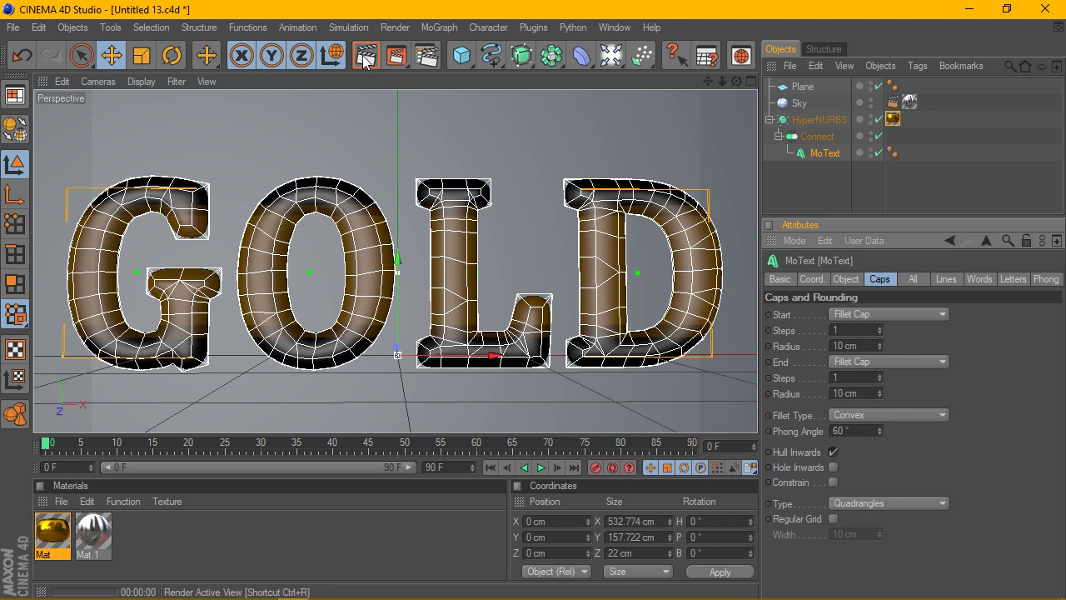
pyautogui.click(440, 172)
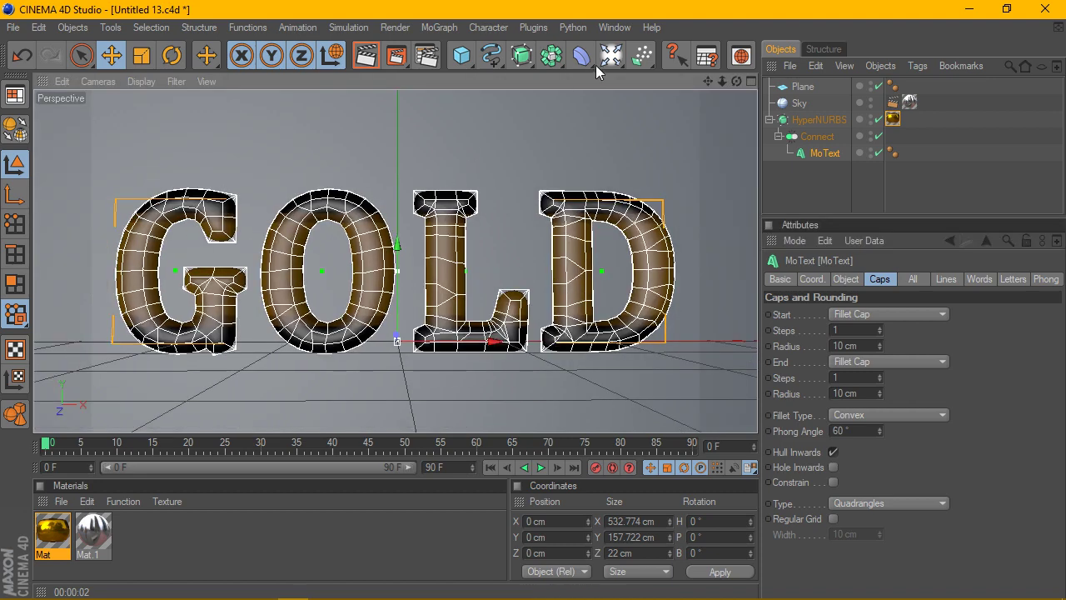
# - Add an omni light with Shadow Maps (Soft) shadows
pyautogui.moveTo(612, 62); pyautogui.dragTo(671, 81)
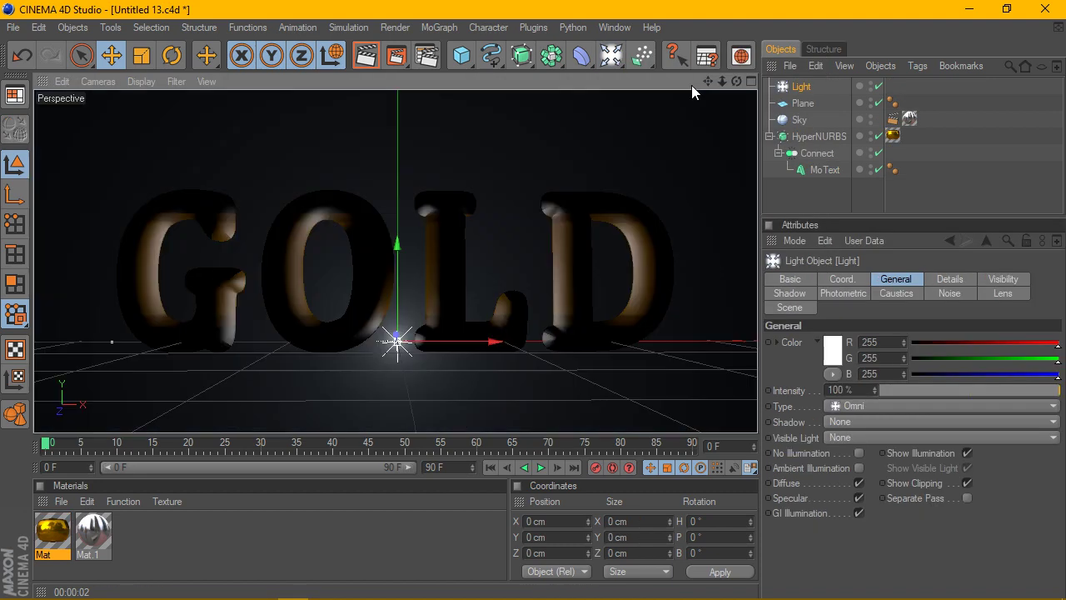
pyautogui.click(876, 422)
pyautogui.click(871, 451)
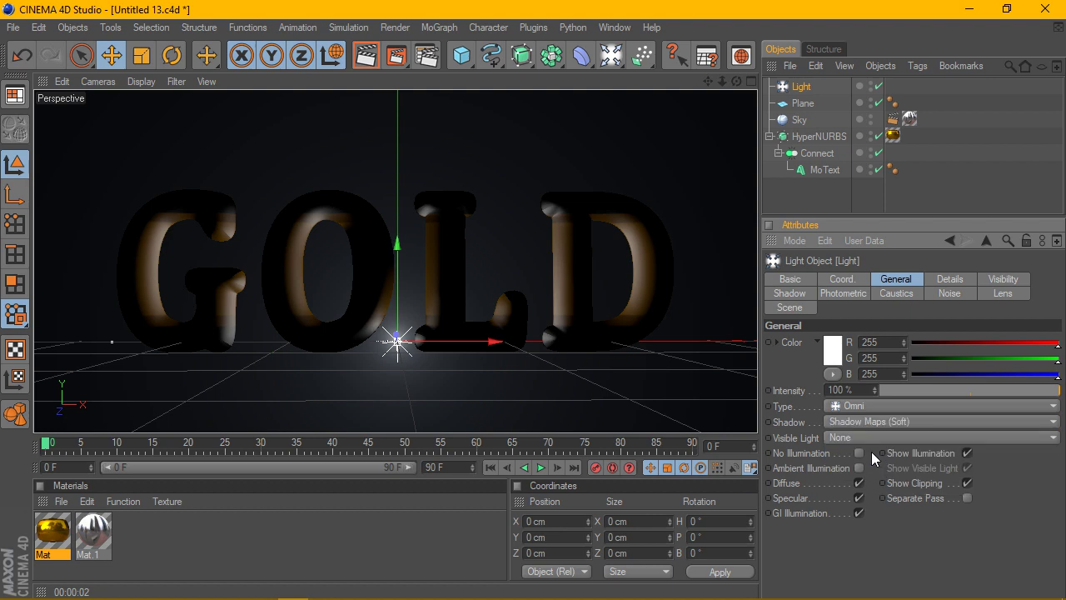
# - Move the light in front of and left of the text, then render
pyautogui.click(751, 82)
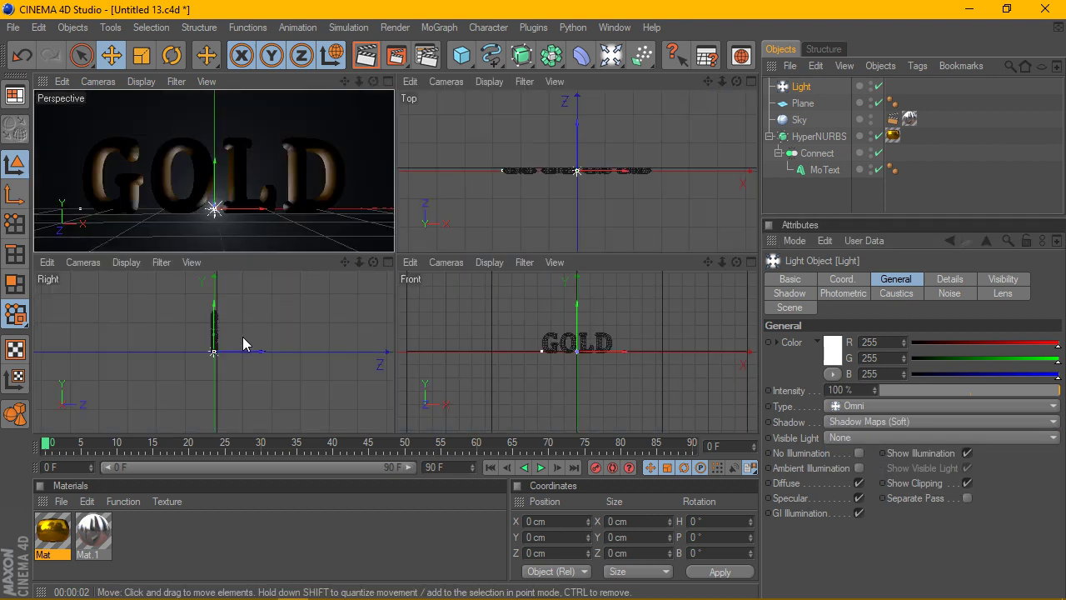
pyautogui.moveTo(258, 353)
pyautogui.mouseDown()
pyautogui.moveTo(168, 353)
pyautogui.moveTo(148, 336)
pyautogui.mouseUp()
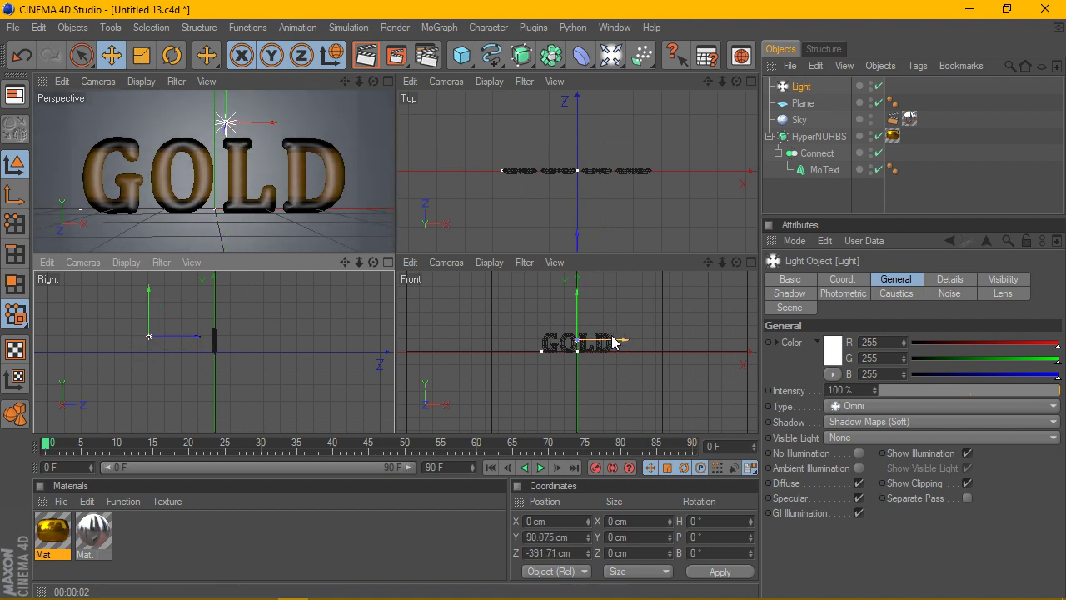
pyautogui.moveTo(621, 340)
pyautogui.mouseDown()
pyautogui.moveTo(516, 339)
pyautogui.moveTo(475, 317)
pyautogui.mouseUp()
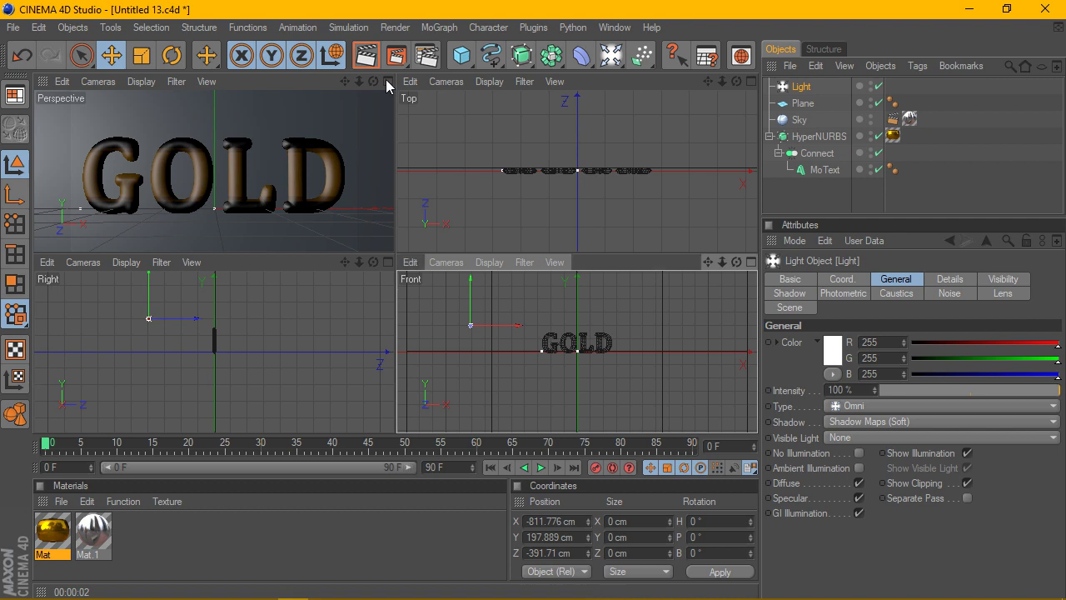
pyautogui.middleClick(369, 103)
pyautogui.click(366, 55)
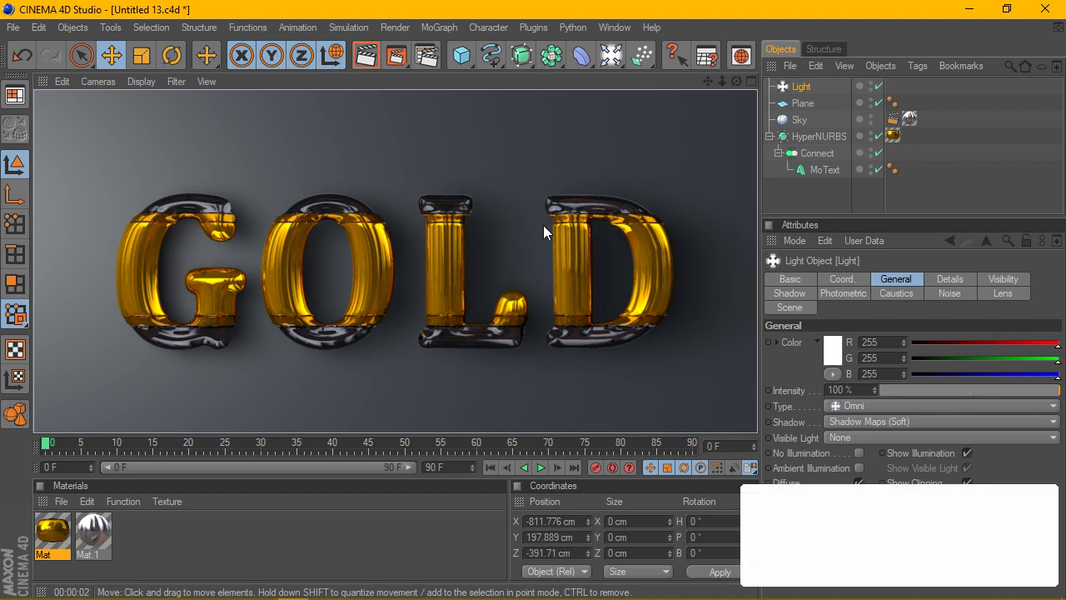
# - Move the light farther forward, higher and farther left, then render again
pyautogui.click(749, 81)
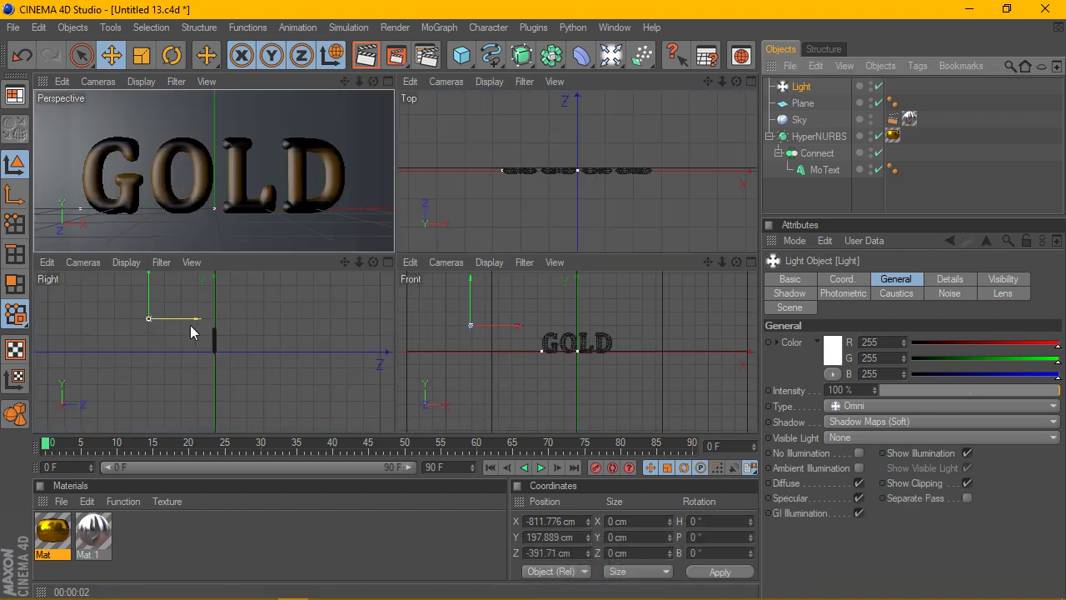
pyautogui.moveTo(197, 325); pyautogui.dragTo(210, 330)
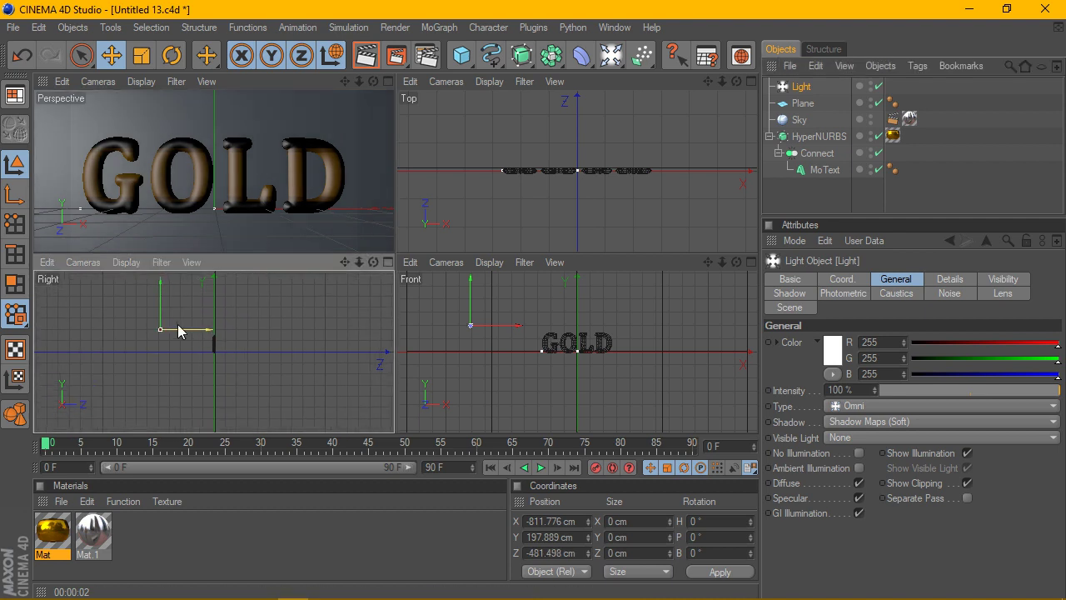
pyautogui.moveTo(161, 290)
pyautogui.mouseDown()
pyautogui.moveTo(160, 308)
pyautogui.moveTo(160, 296)
pyautogui.moveTo(192, 296)
pyautogui.mouseUp()
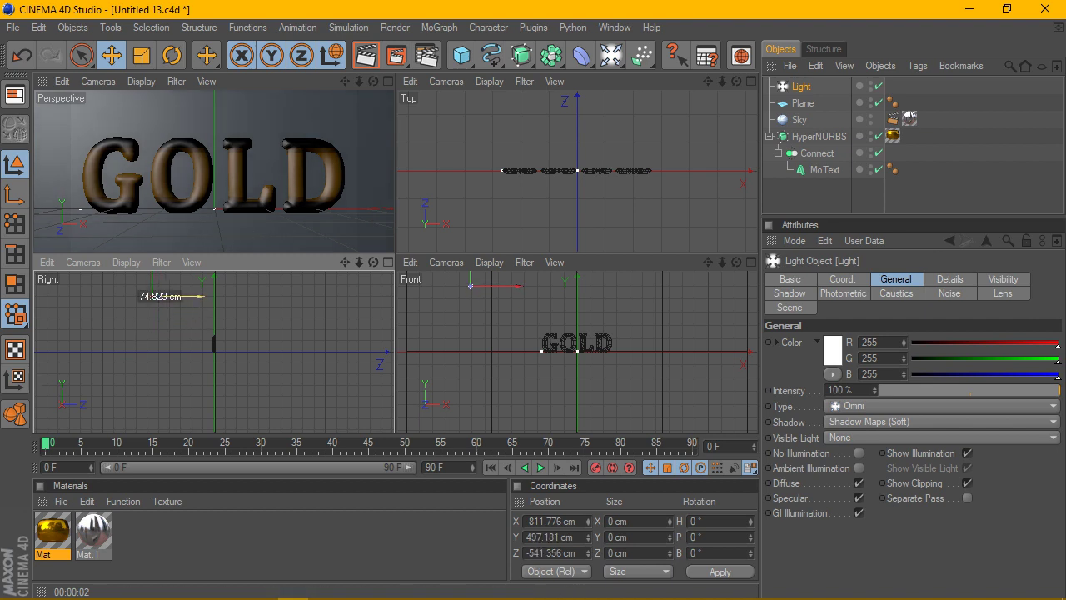
pyautogui.moveTo(505, 299)
pyautogui.mouseDown()
pyautogui.moveTo(530, 301)
pyautogui.moveTo(499, 301)
pyautogui.mouseUp()
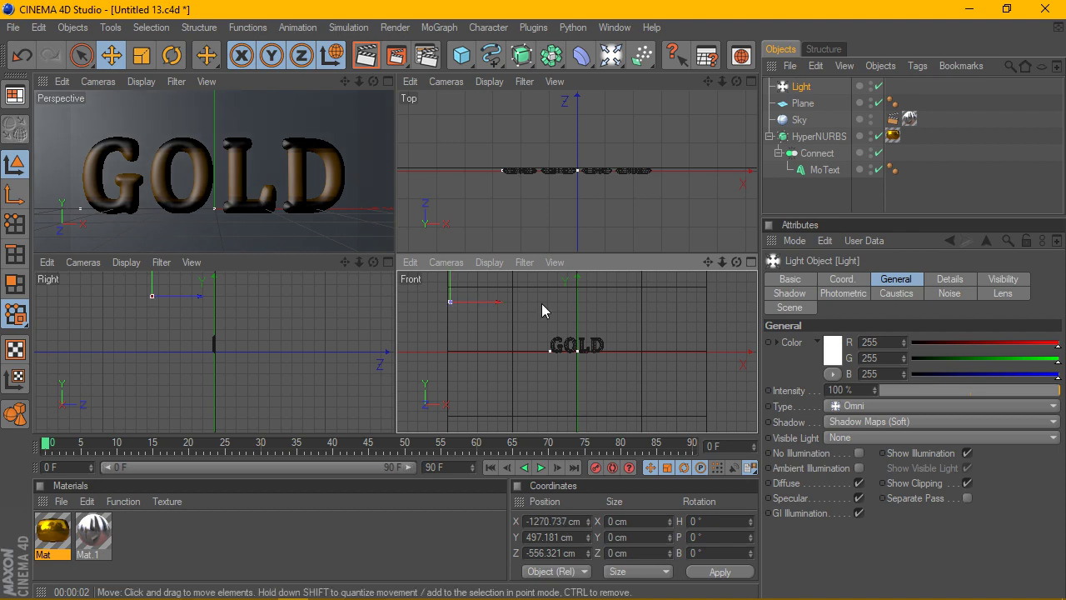
pyautogui.click(387, 85)
pyautogui.middleClick(387, 84)
pyautogui.click(368, 60)
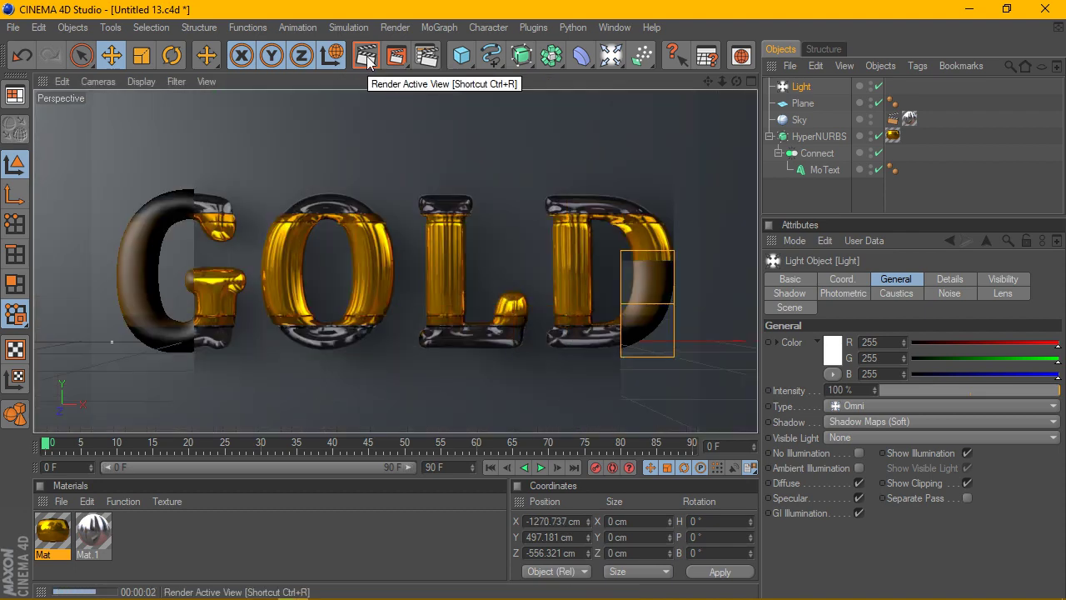
# - Push the Plane back along Z to 11.145 cm in the side view
pyautogui.click(802, 104)
pyautogui.middleClick(372, 265)
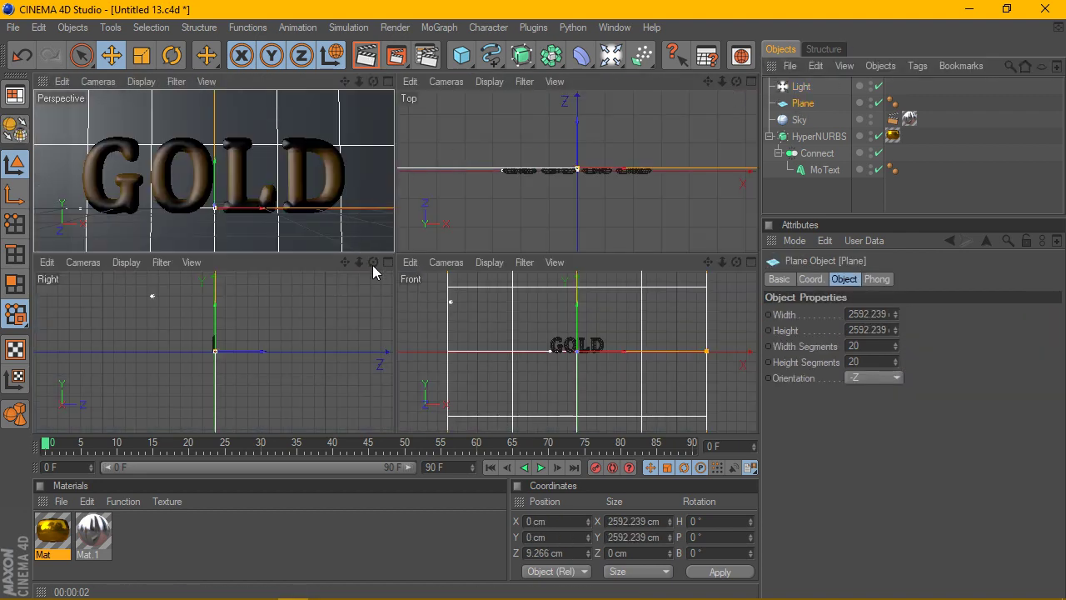
pyautogui.middleClick(372, 265)
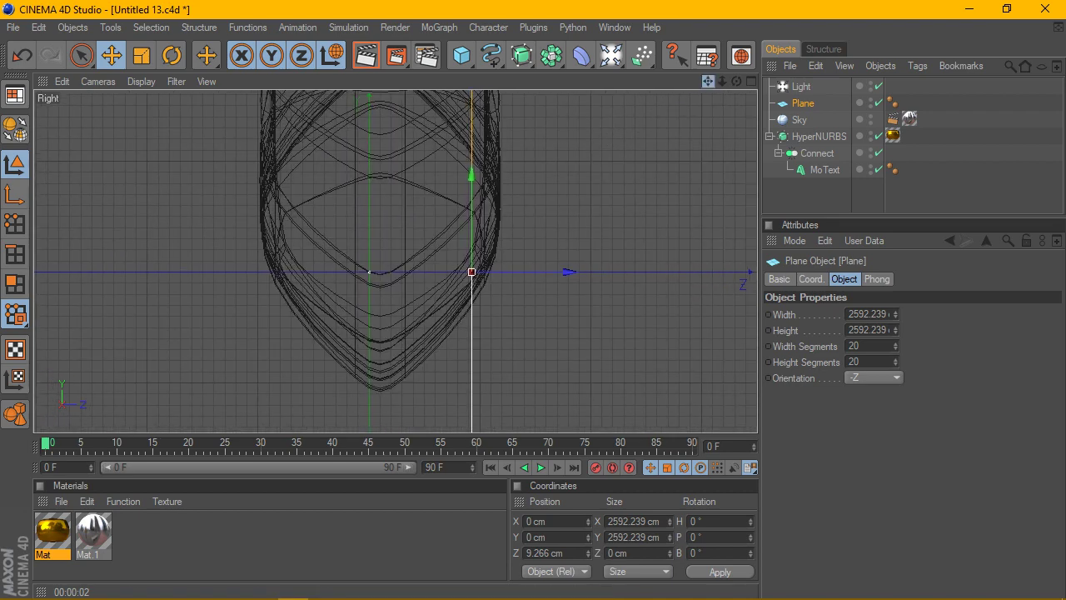
pyautogui.moveTo(708, 81); pyautogui.dragTo(593, 123)
pyautogui.moveTo(445, 310); pyautogui.dragTo(466, 309)
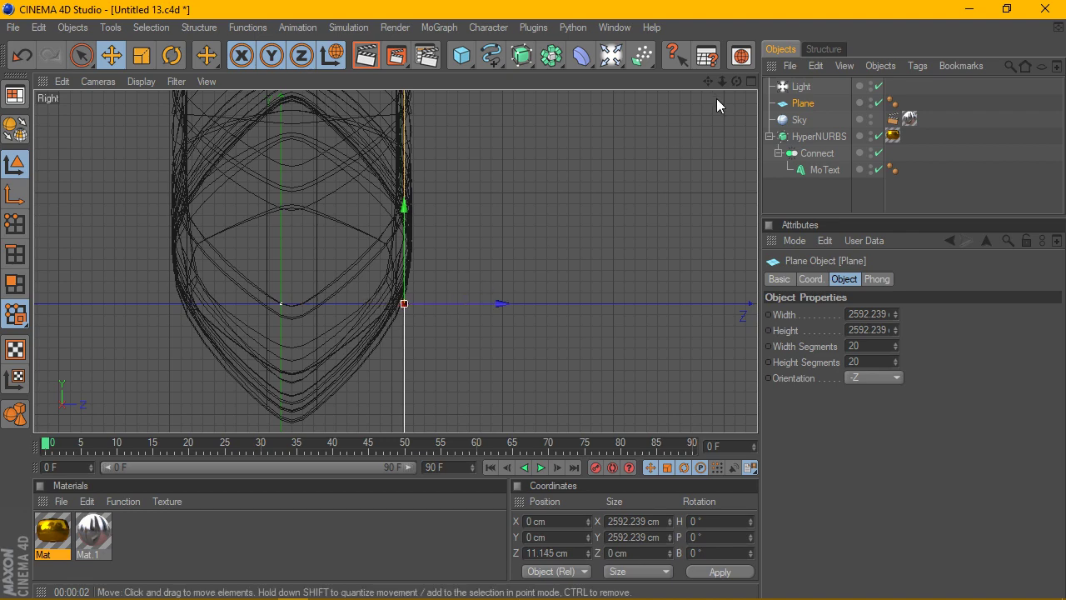
pyautogui.click(750, 81)
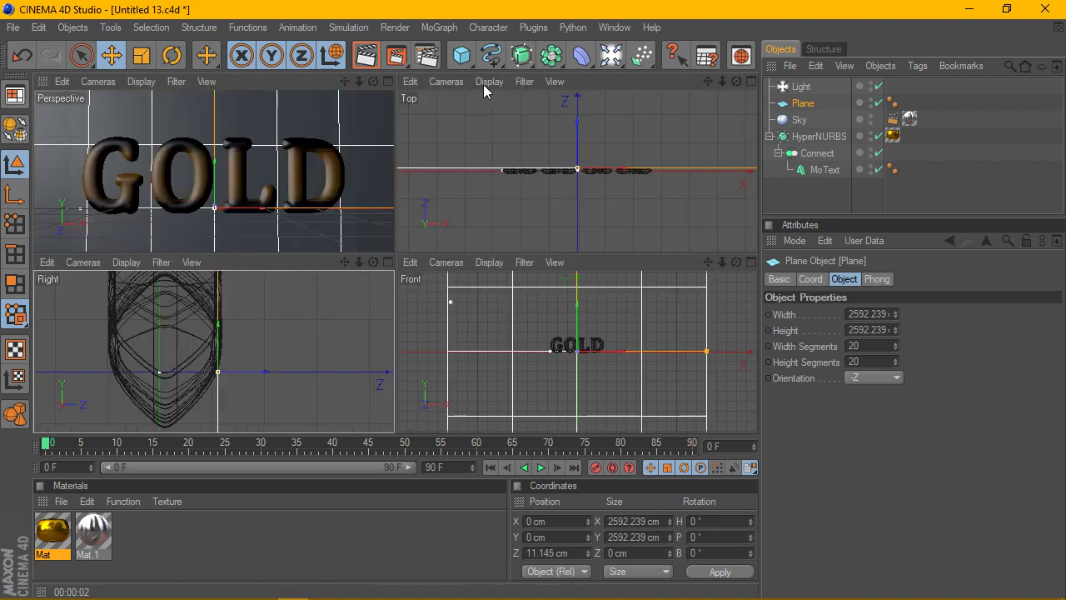
pyautogui.click(388, 81)
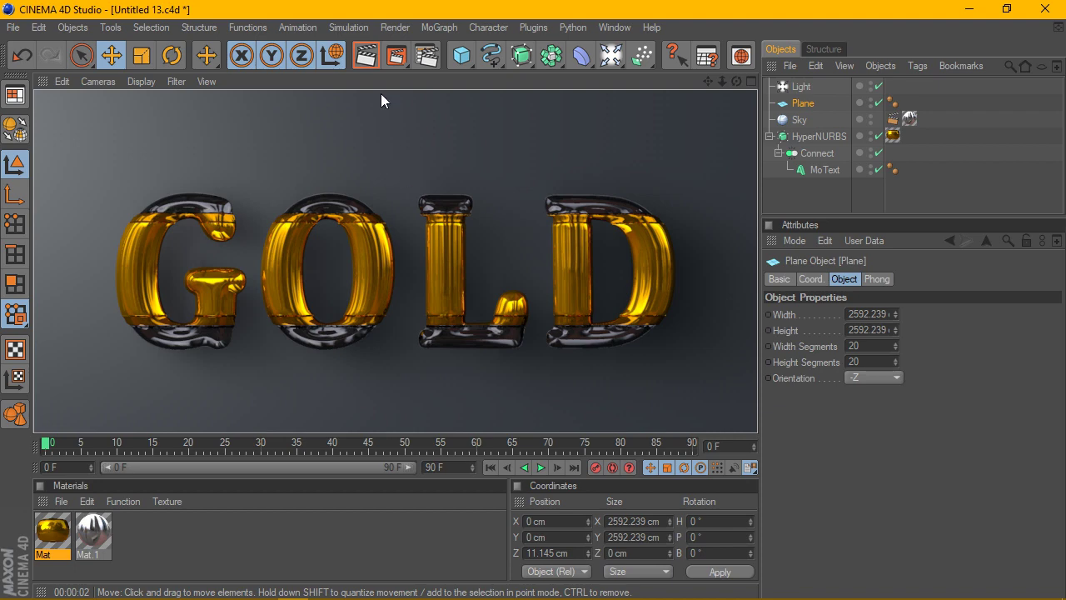
# - Set render anti-aliasing to Best and render a preview of the scene
pyautogui.click(426, 55)
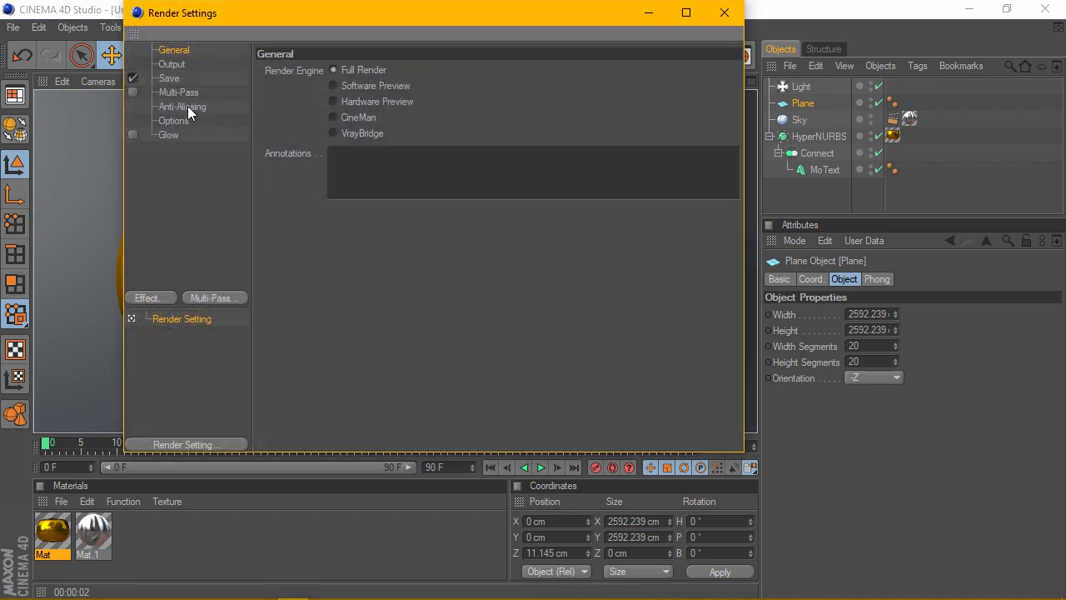
pyautogui.click(189, 106)
pyautogui.click(396, 70)
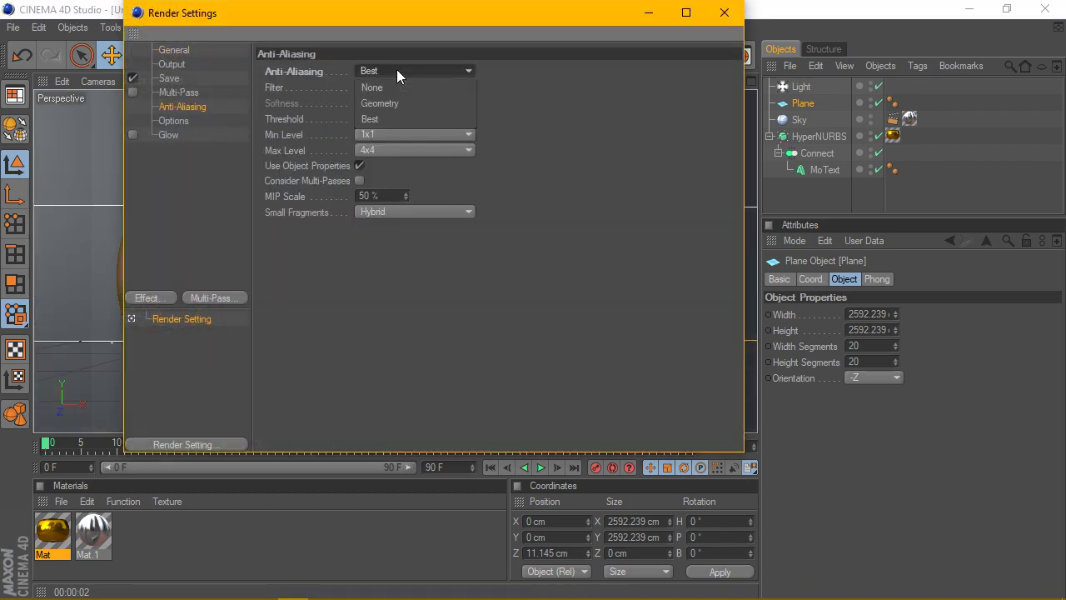
pyautogui.click(382, 120)
pyautogui.click(724, 13)
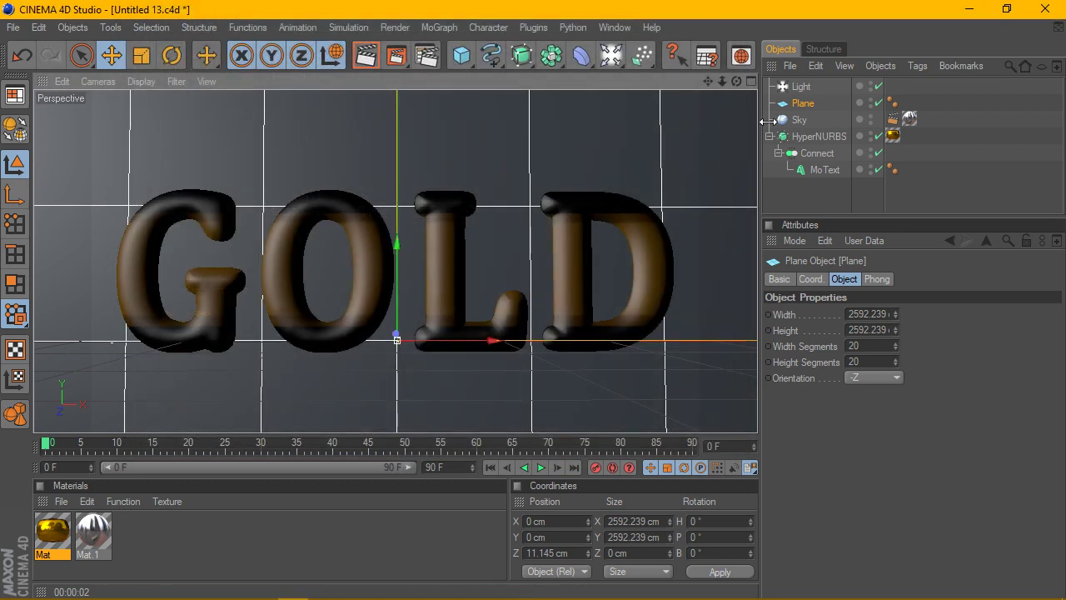
pyautogui.moveTo(758, 119); pyautogui.dragTo(657, 126)
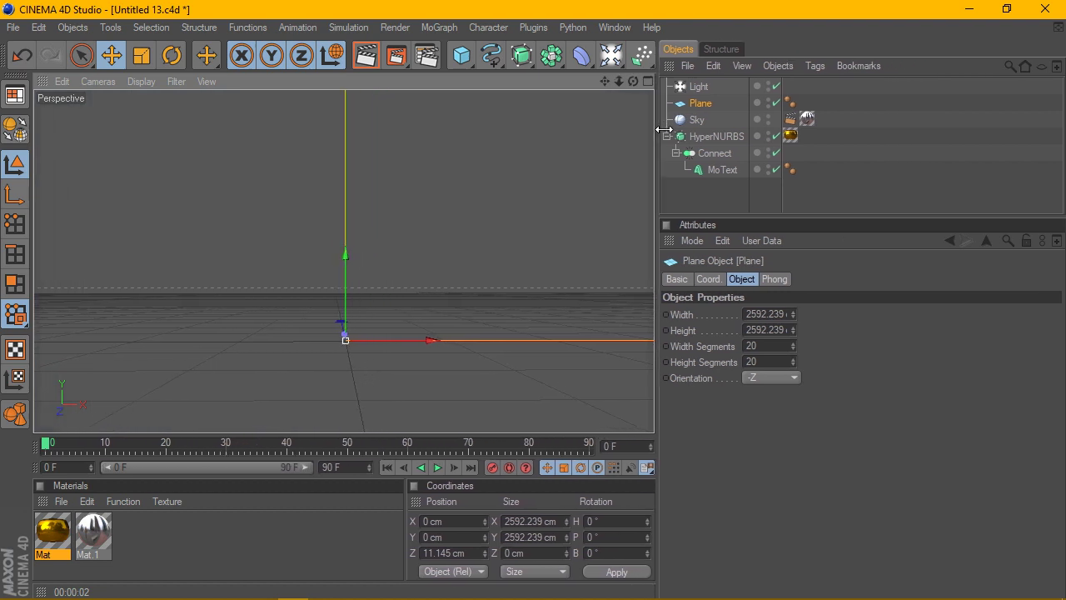
pyautogui.click(365, 55)
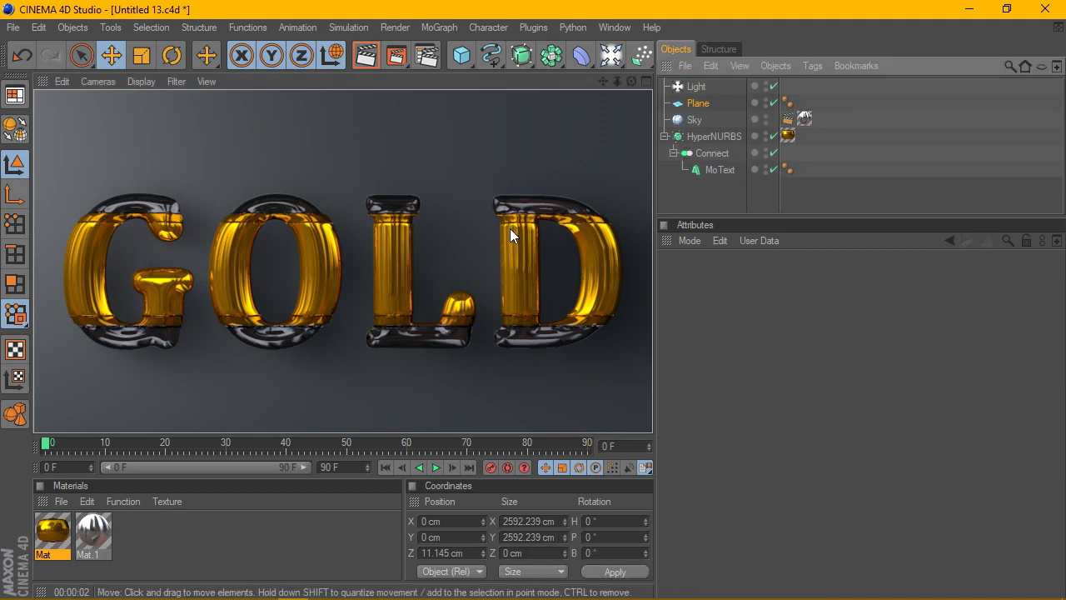
# - Raise the light in the Right view and render to check the lighting
pyautogui.click(696, 87)
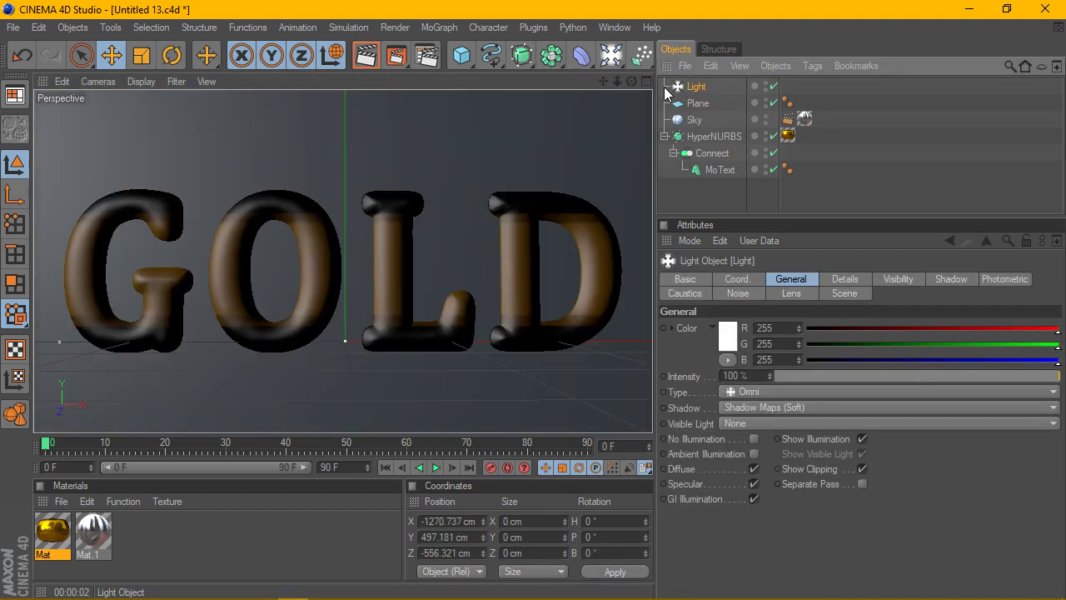
pyautogui.click(646, 80)
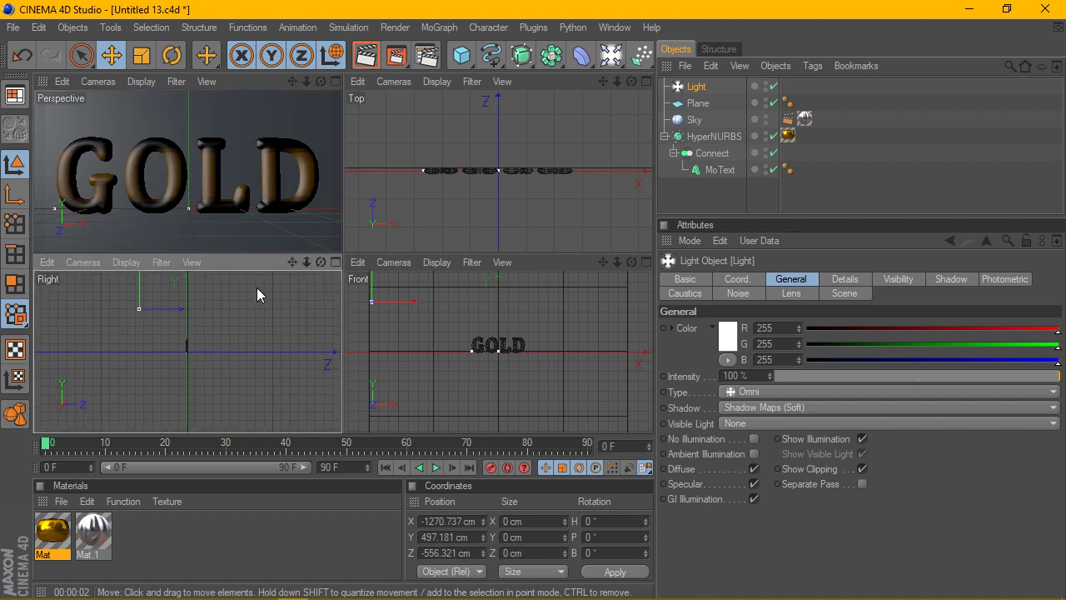
pyautogui.moveTo(141, 298)
pyautogui.mouseDown()
pyautogui.moveTo(144, 313)
pyautogui.moveTo(161, 278)
pyautogui.mouseUp()
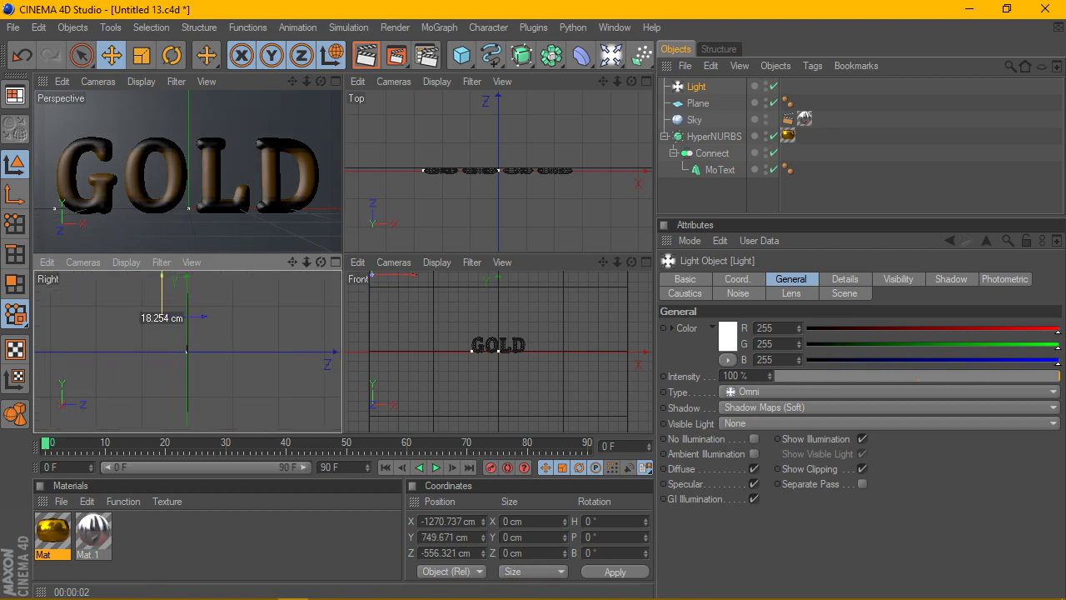
pyautogui.click(336, 80)
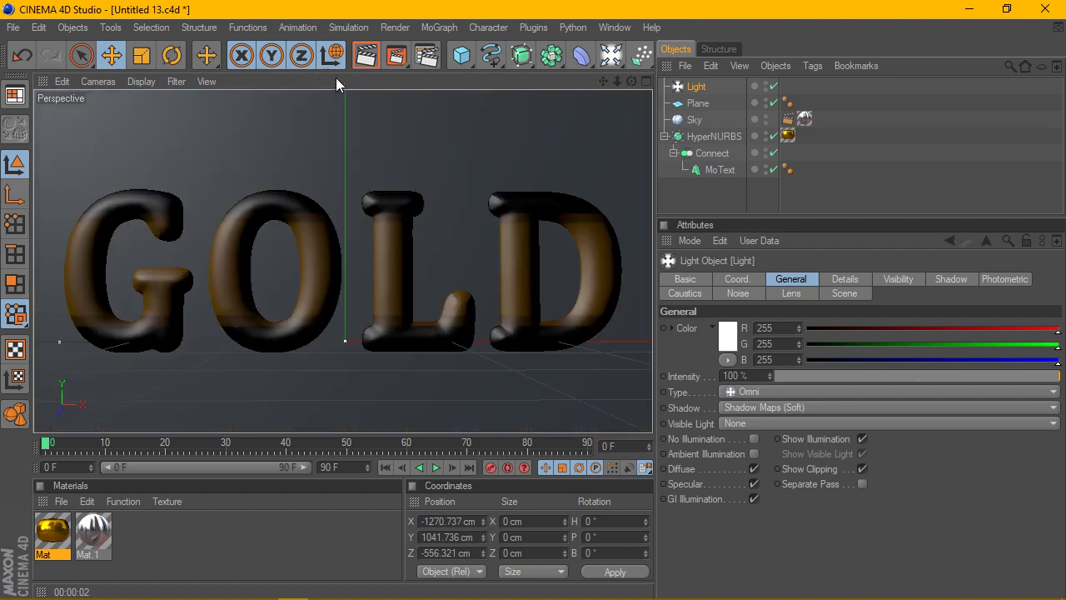
pyautogui.click(367, 55)
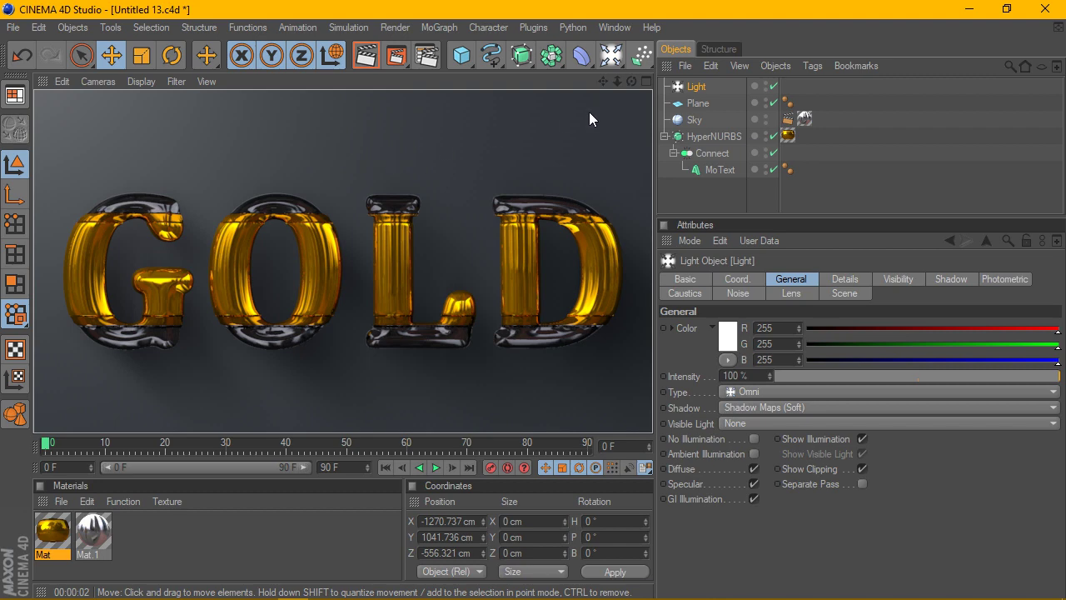
# - Lower the light to about 768 cm and render again
pyautogui.click(646, 79)
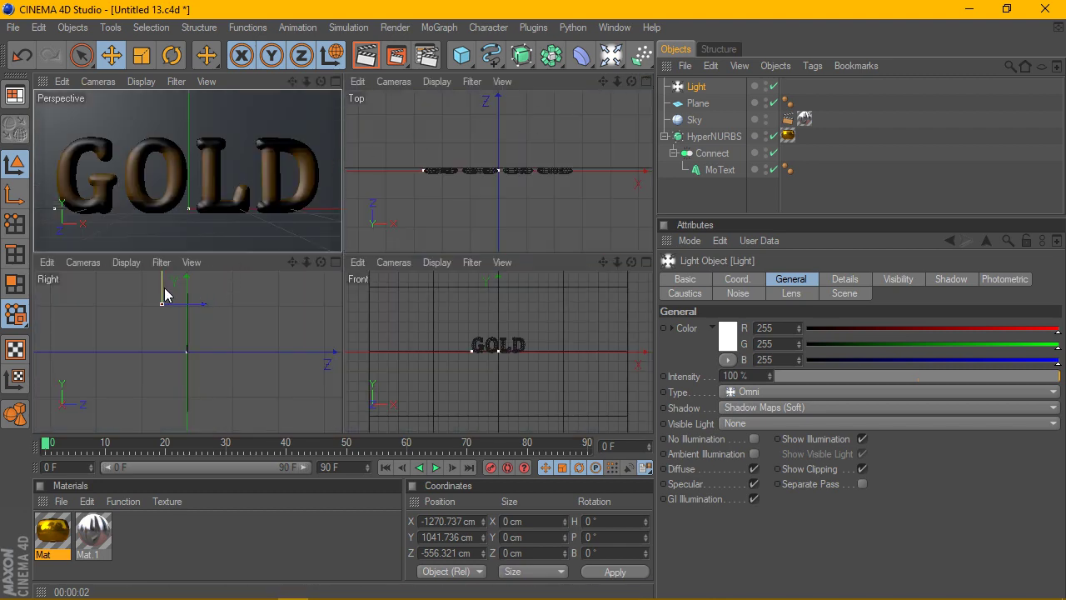
pyautogui.moveTo(164, 294); pyautogui.dragTo(165, 307)
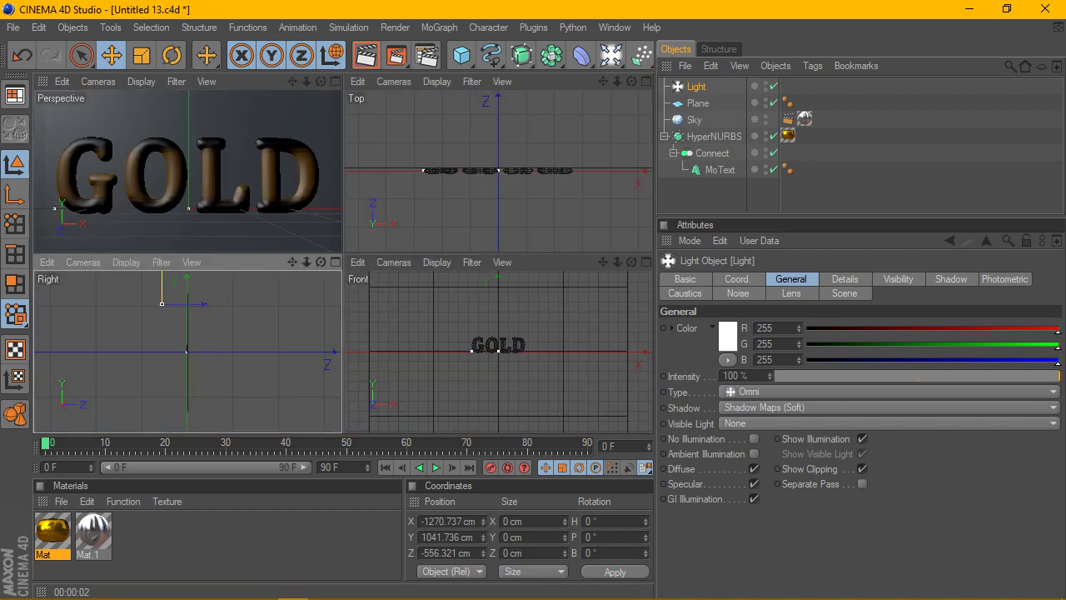
pyautogui.click(335, 81)
pyautogui.click(364, 55)
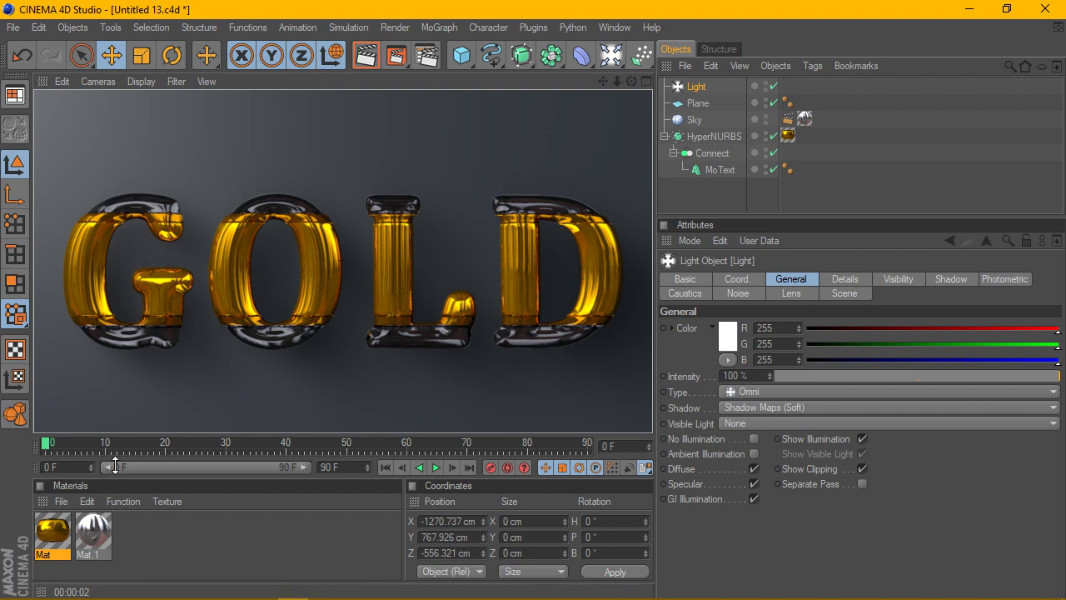
# - Create Mat.2 in a near-white colour, apply it to the Plane, and render
pyautogui.click(67, 501)
pyautogui.click(110, 291)
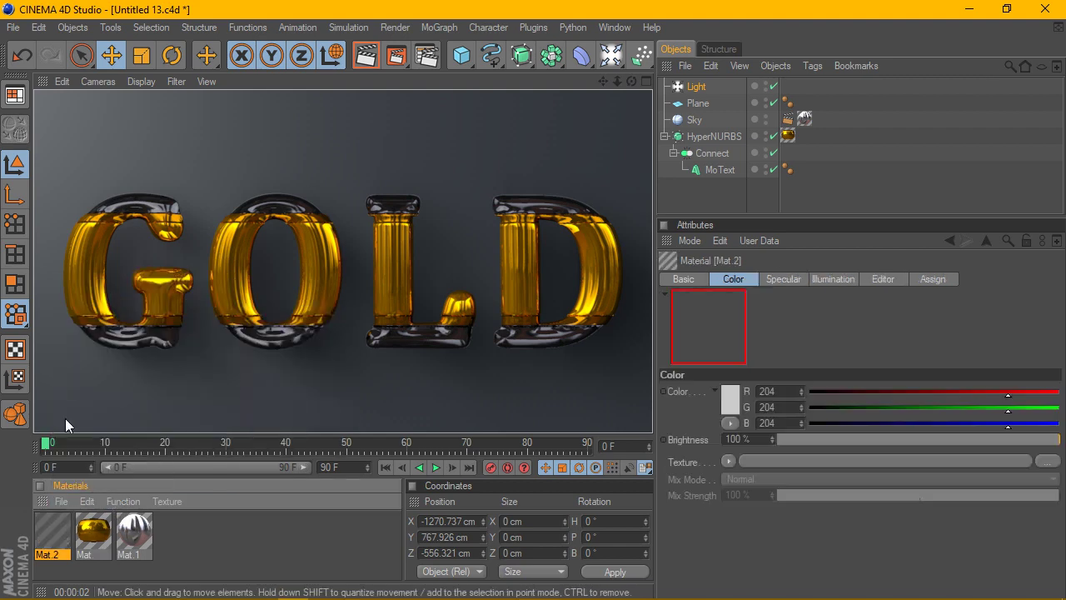
pyautogui.doubleClick(54, 543)
pyautogui.click(268, 261)
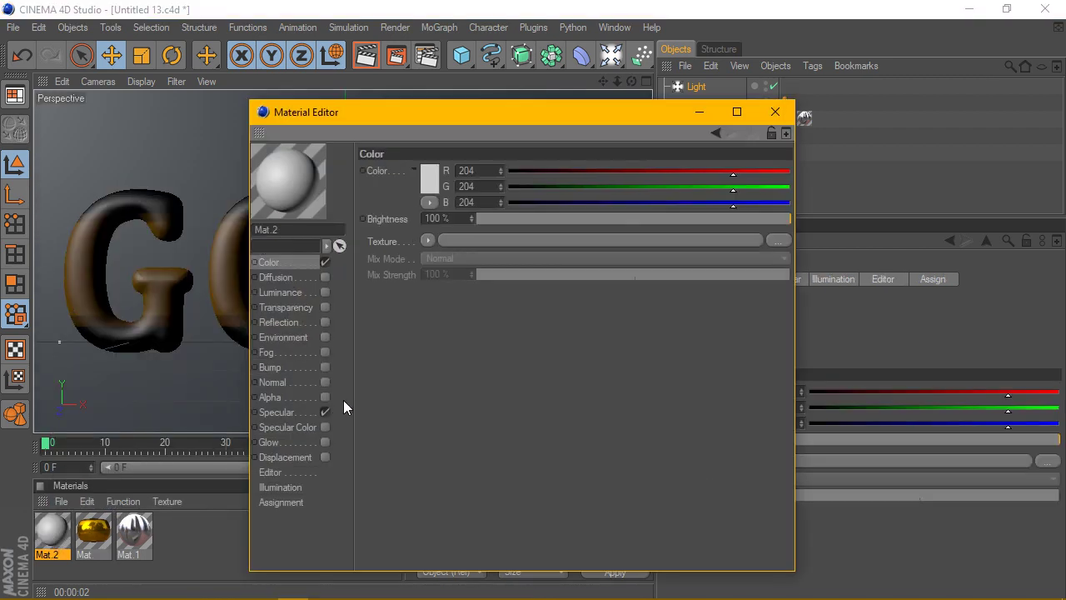
pyautogui.click(429, 178)
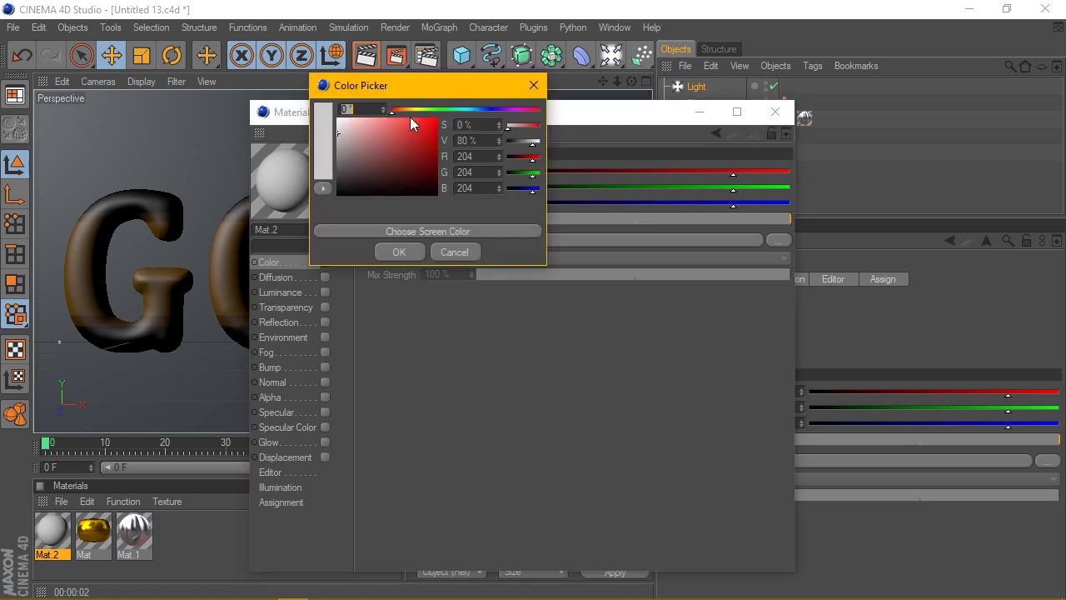
pyautogui.click(405, 108)
pyautogui.moveTo(404, 105)
pyautogui.mouseDown()
pyautogui.moveTo(357, 119)
pyautogui.moveTo(340, 106)
pyautogui.mouseUp()
pyautogui.click(398, 251)
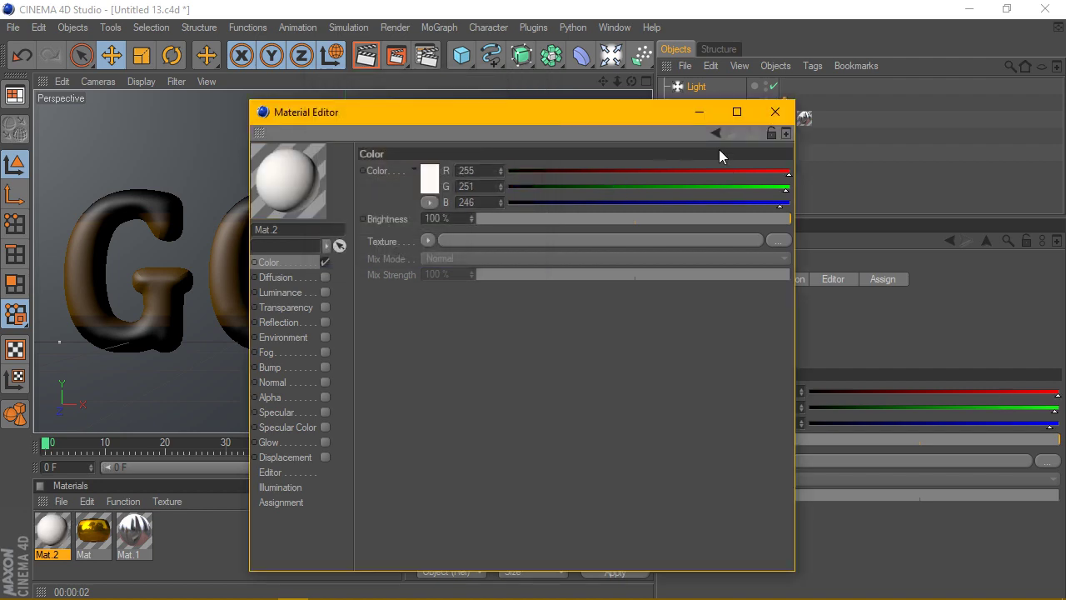
pyautogui.click(775, 111)
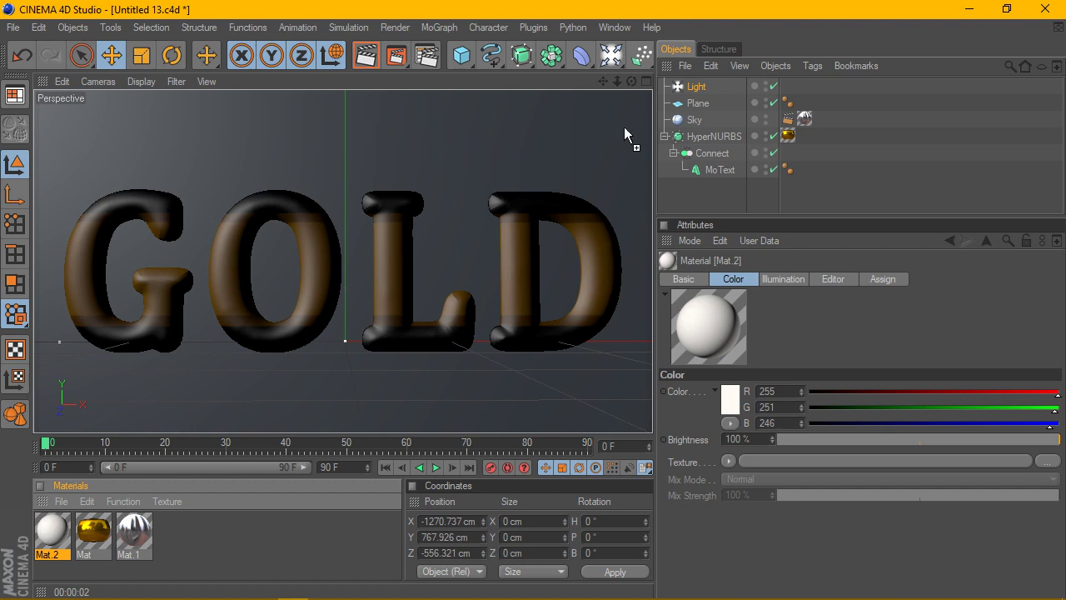
pyautogui.moveTo(624, 133); pyautogui.dragTo(698, 103)
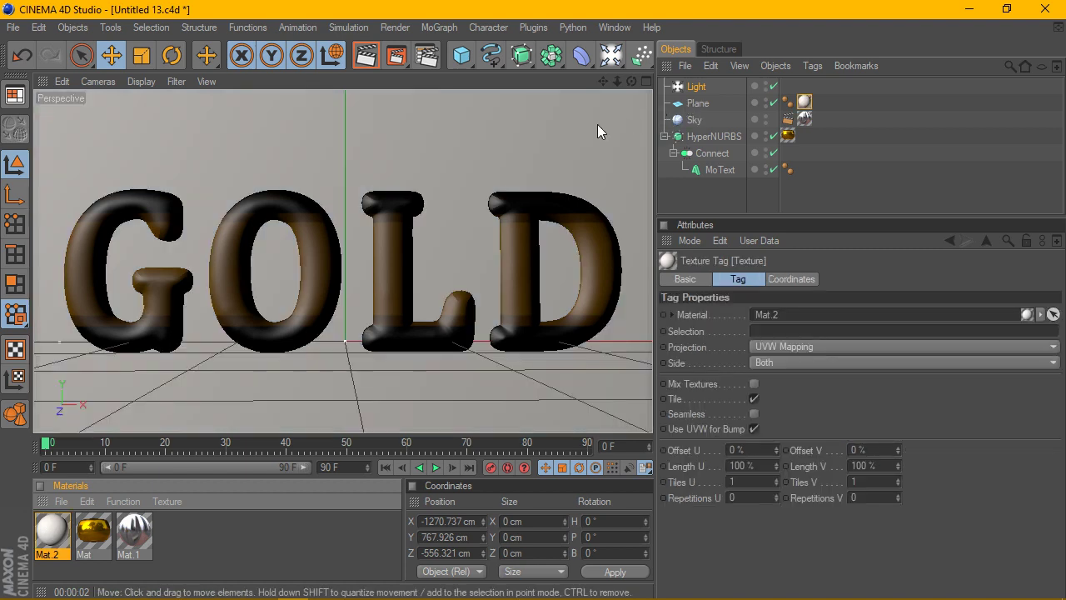
pyautogui.click(364, 57)
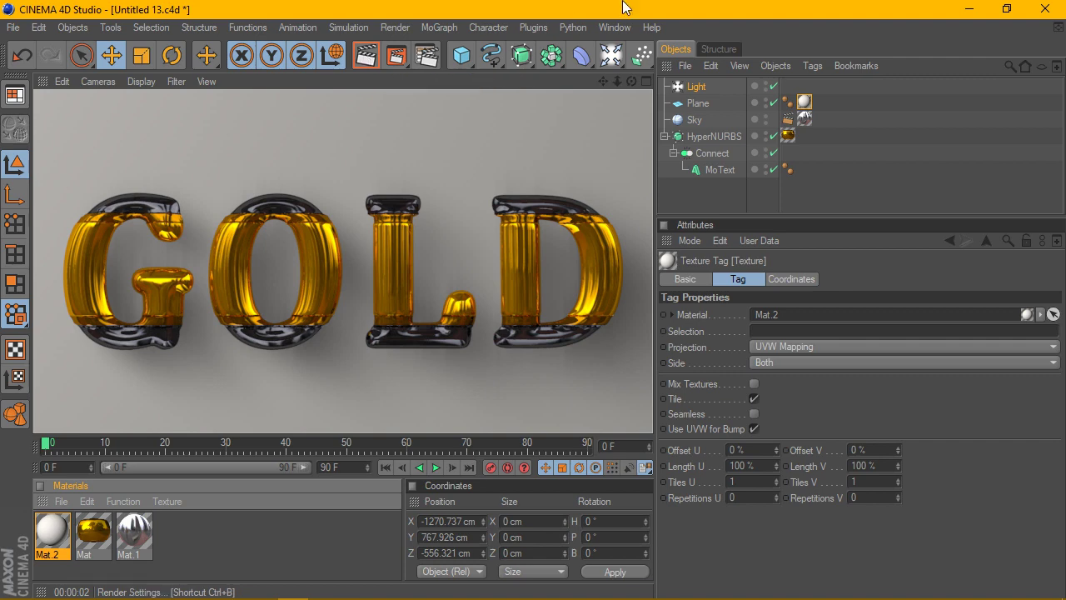
# - Lower the light closer to the text, render, and clear the preview
pyautogui.click(693, 86)
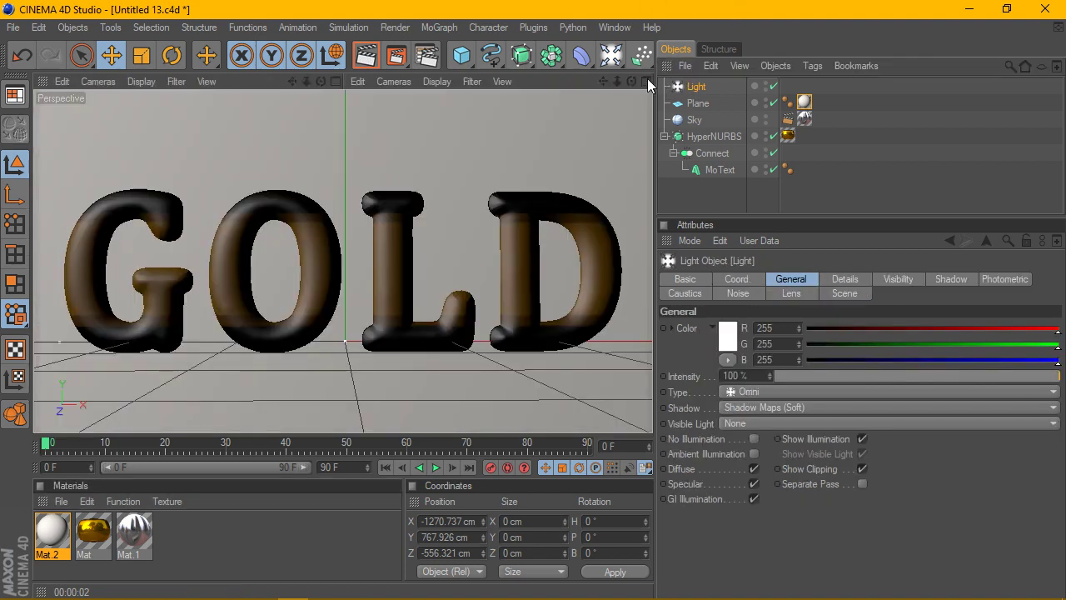
pyautogui.click(646, 80)
pyautogui.moveTo(161, 297); pyautogui.dragTo(165, 331)
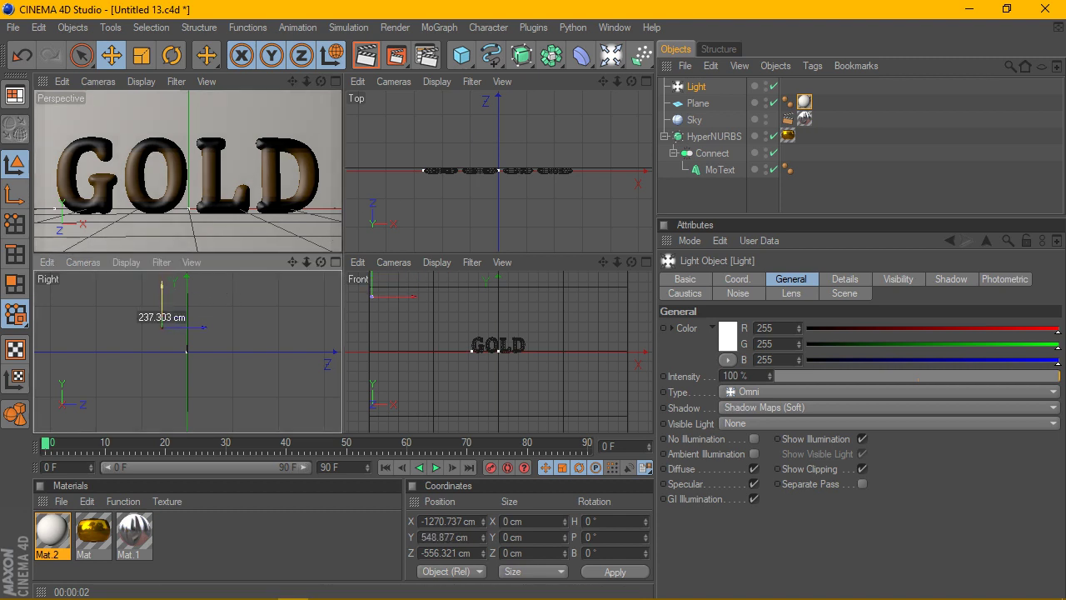
pyautogui.click(334, 81)
pyautogui.click(358, 66)
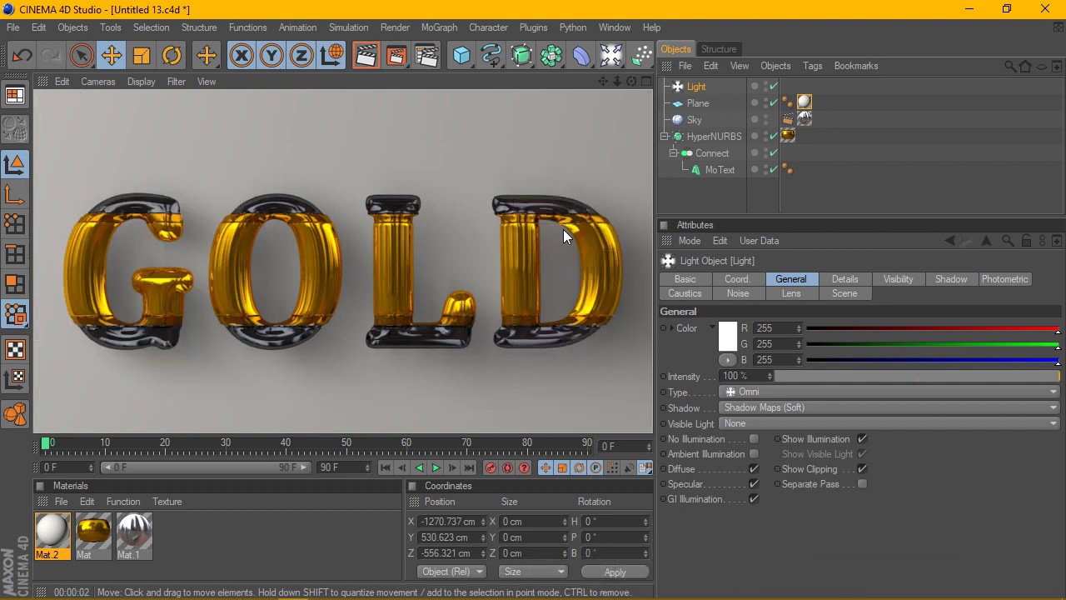
pyautogui.click(696, 86)
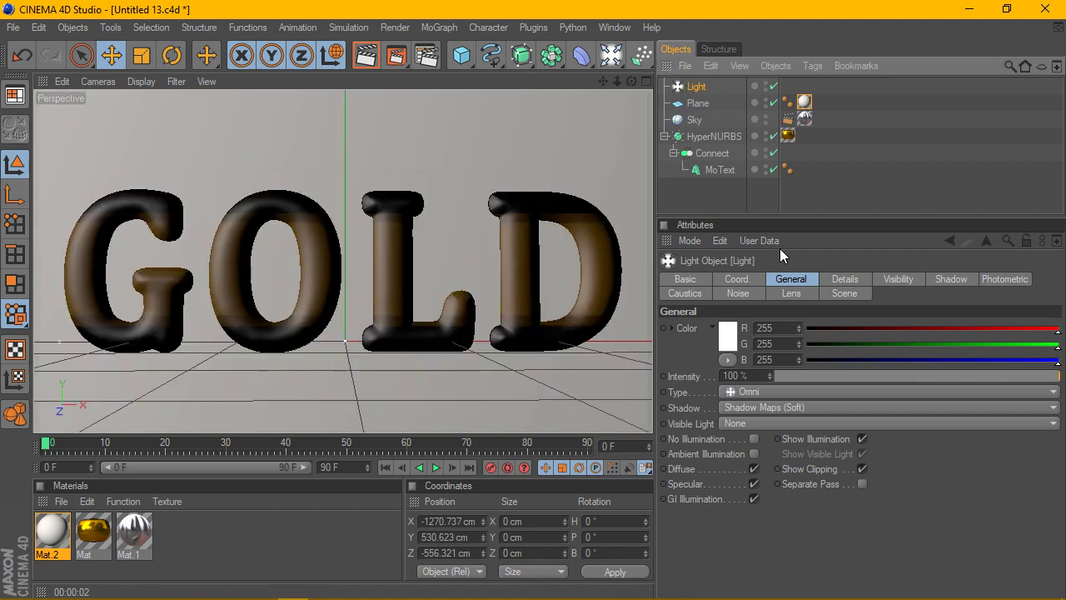
# - Test a 2000x2000 shadow map in a render, then set it to 500x500
pyautogui.click(952, 278)
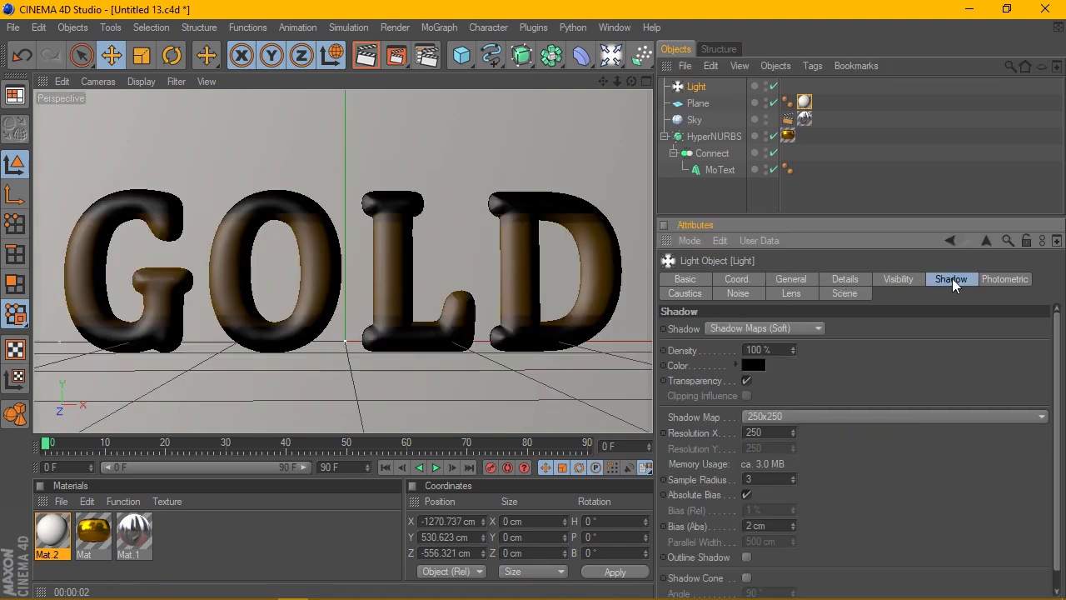
pyautogui.click(804, 415)
pyautogui.click(785, 542)
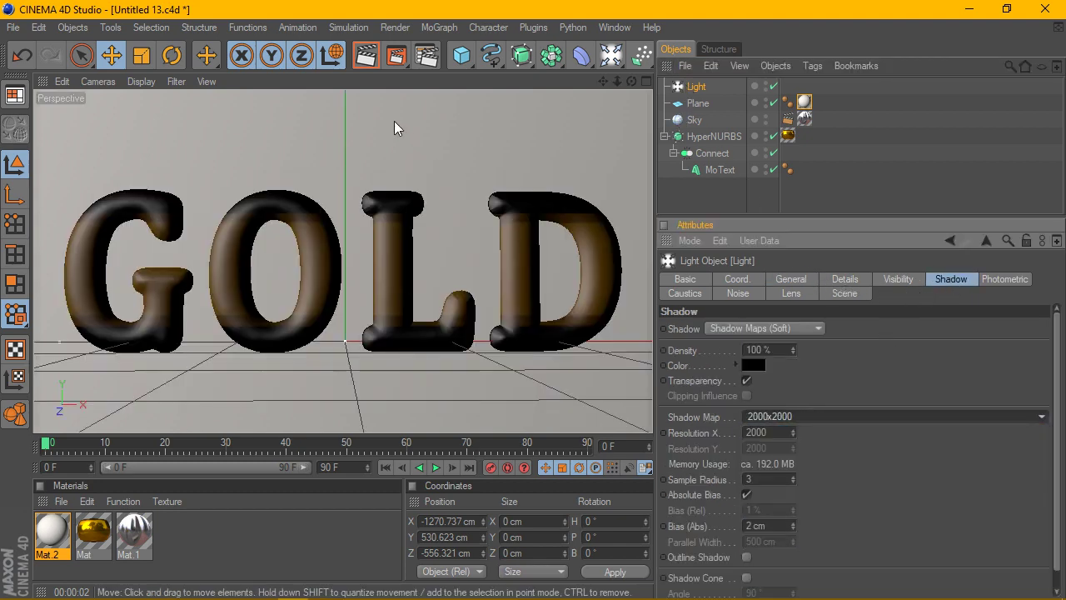
pyautogui.click(372, 57)
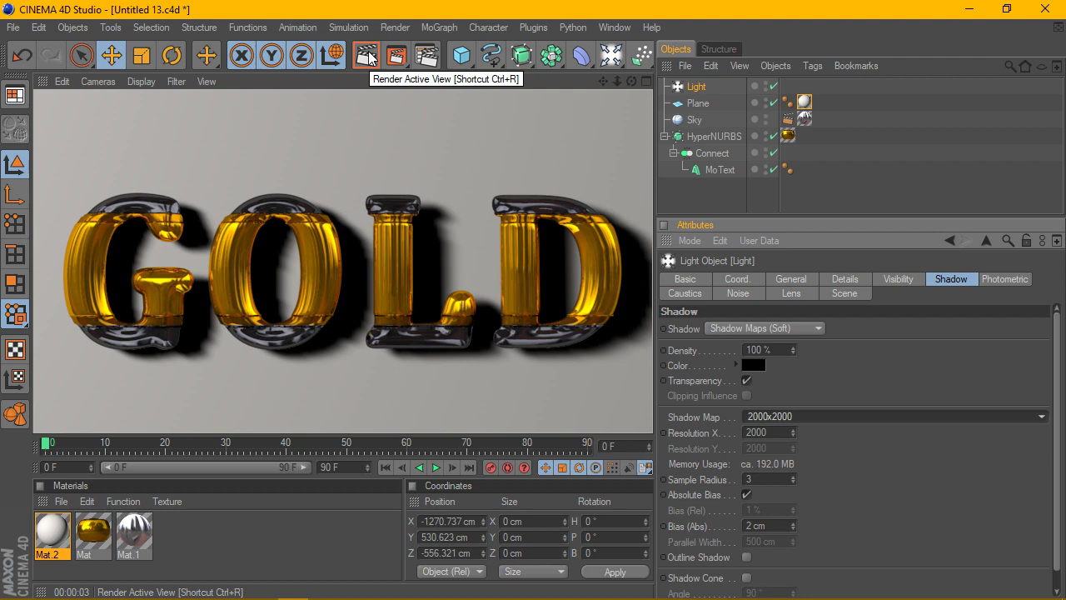
pyautogui.click(801, 415)
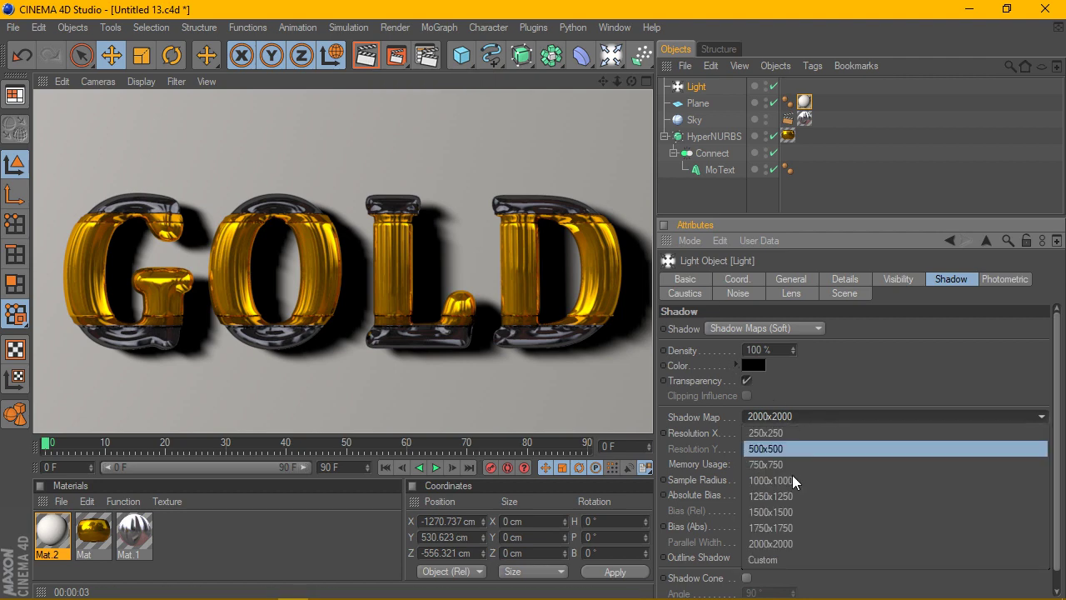
pyautogui.click(783, 448)
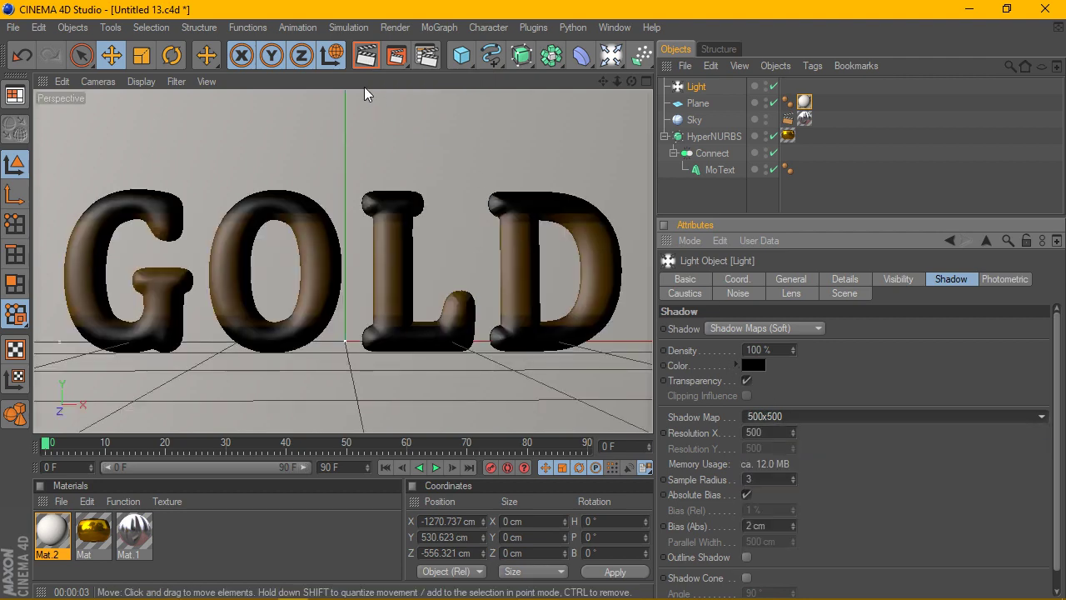
# - Render the final image with 500x500 soft shadows and return to the light's General settings
pyautogui.click(360, 55)
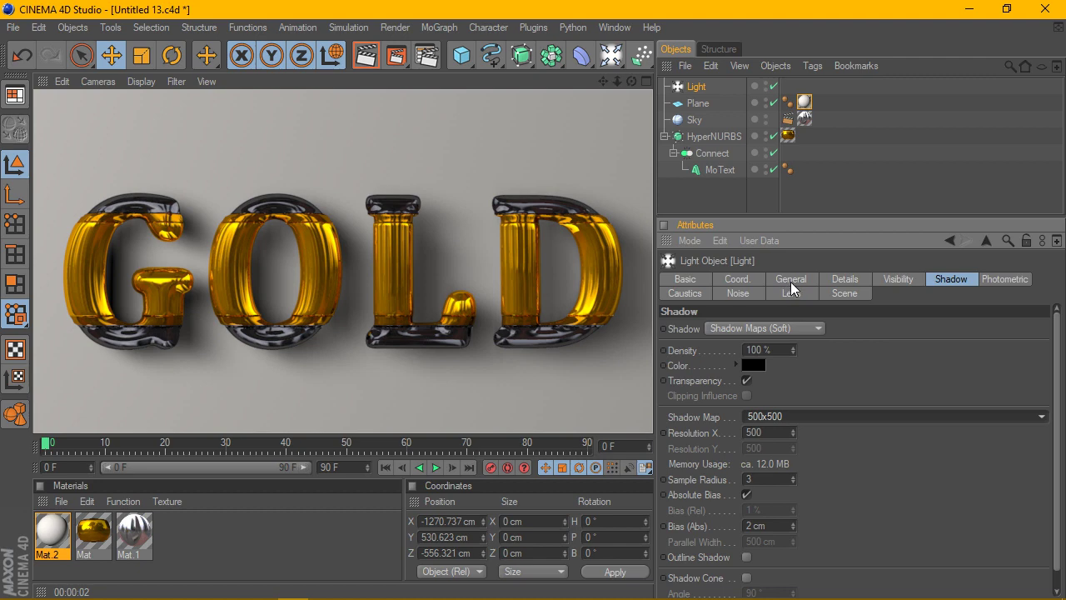
pyautogui.click(790, 283)
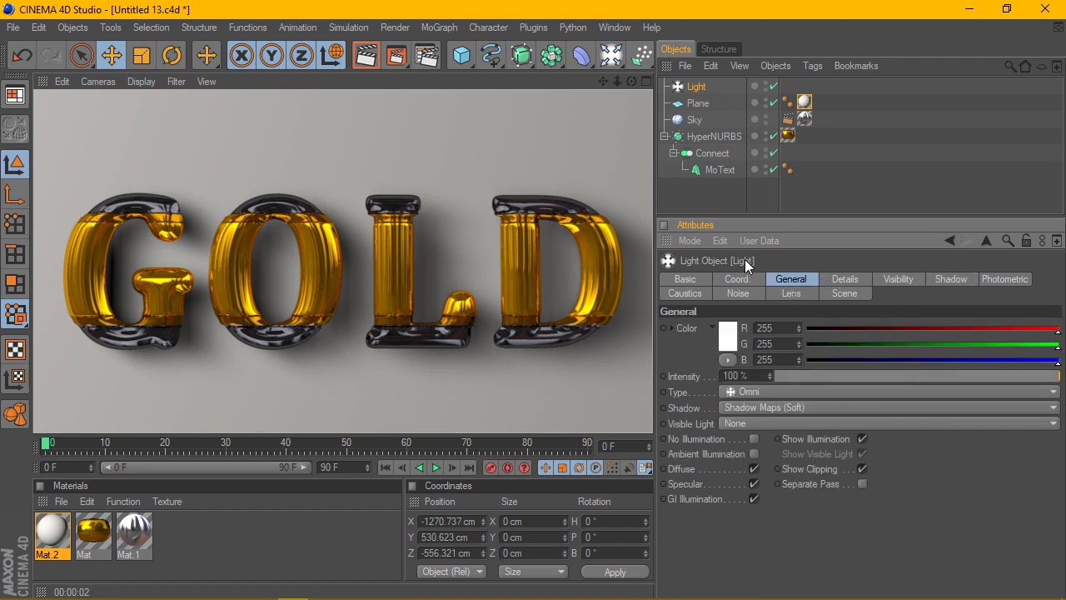